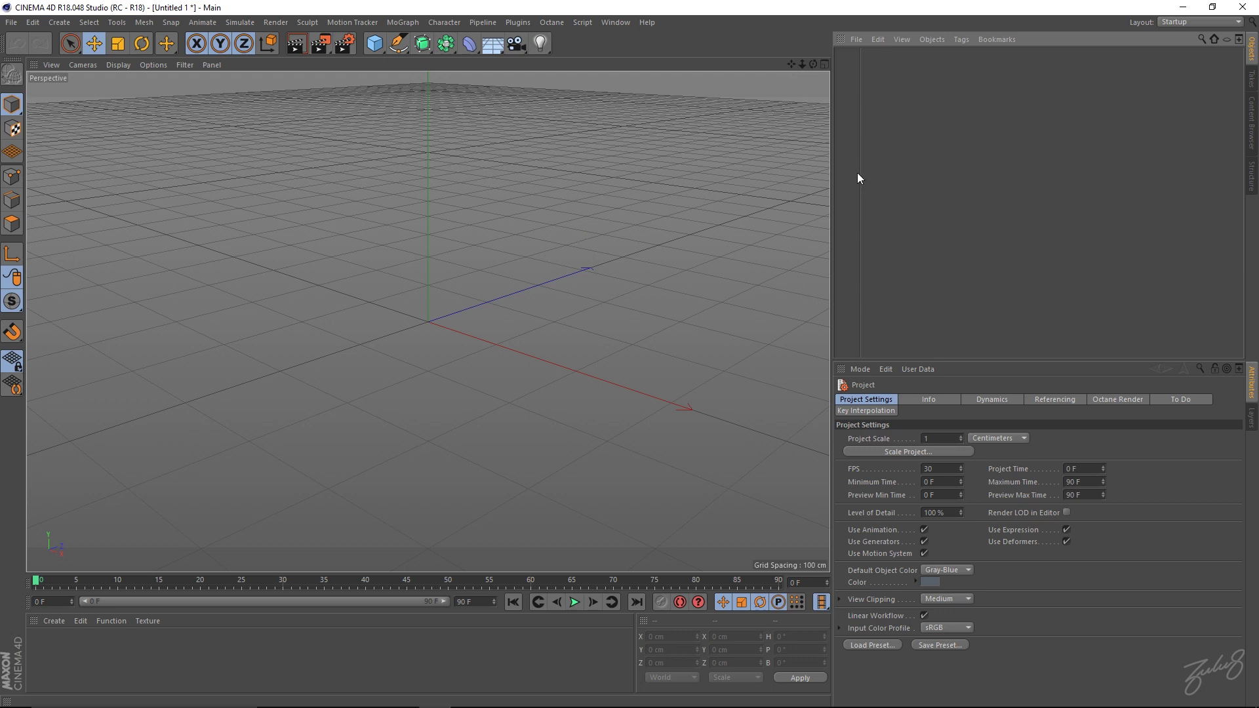
- Resize the side panels, choose the Pen spline tool and maximize the Top view
left_click_drag(831, 173, 749, 180)
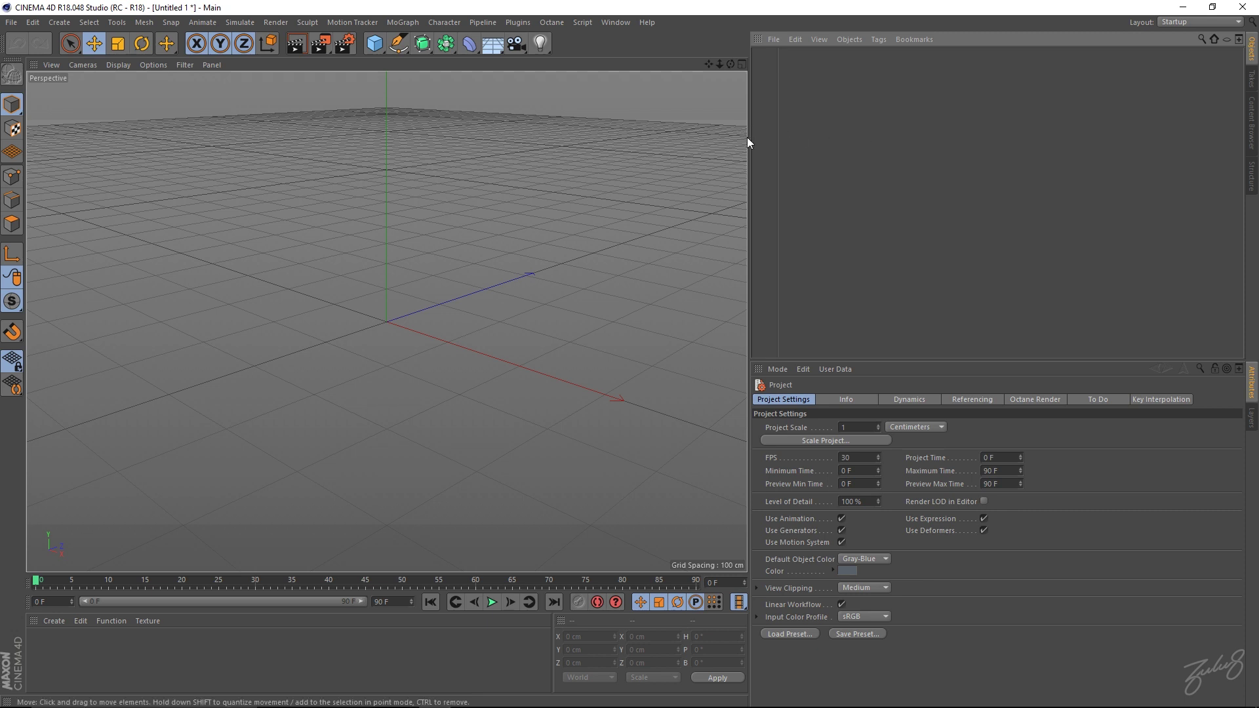
left_click_drag(749, 138, 958, 171)
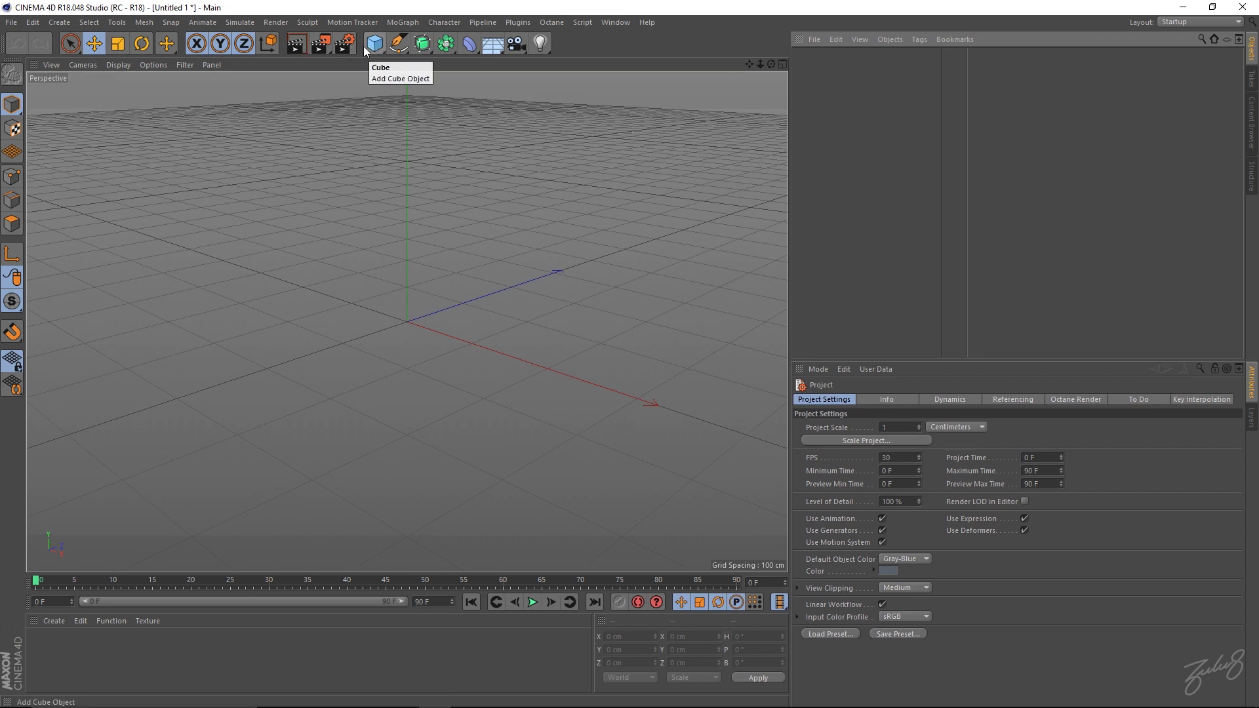
left_click(396, 44)
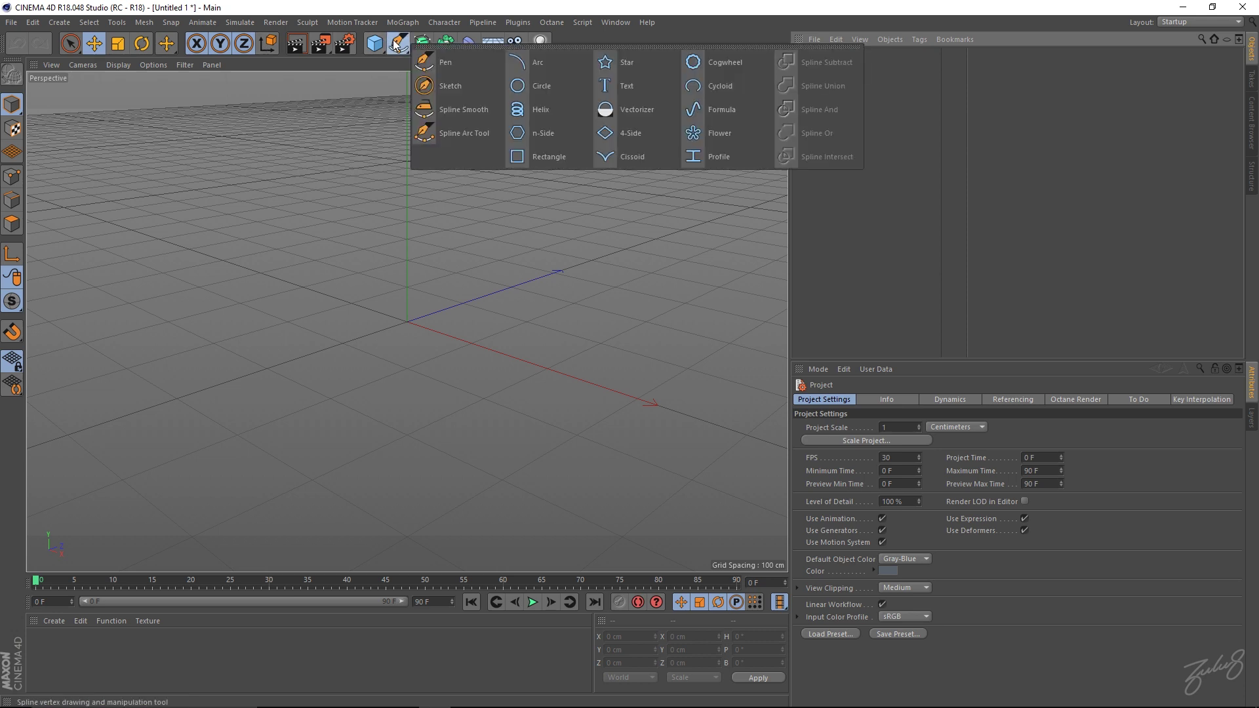
left_click(436, 62)
middle_click(423, 251)
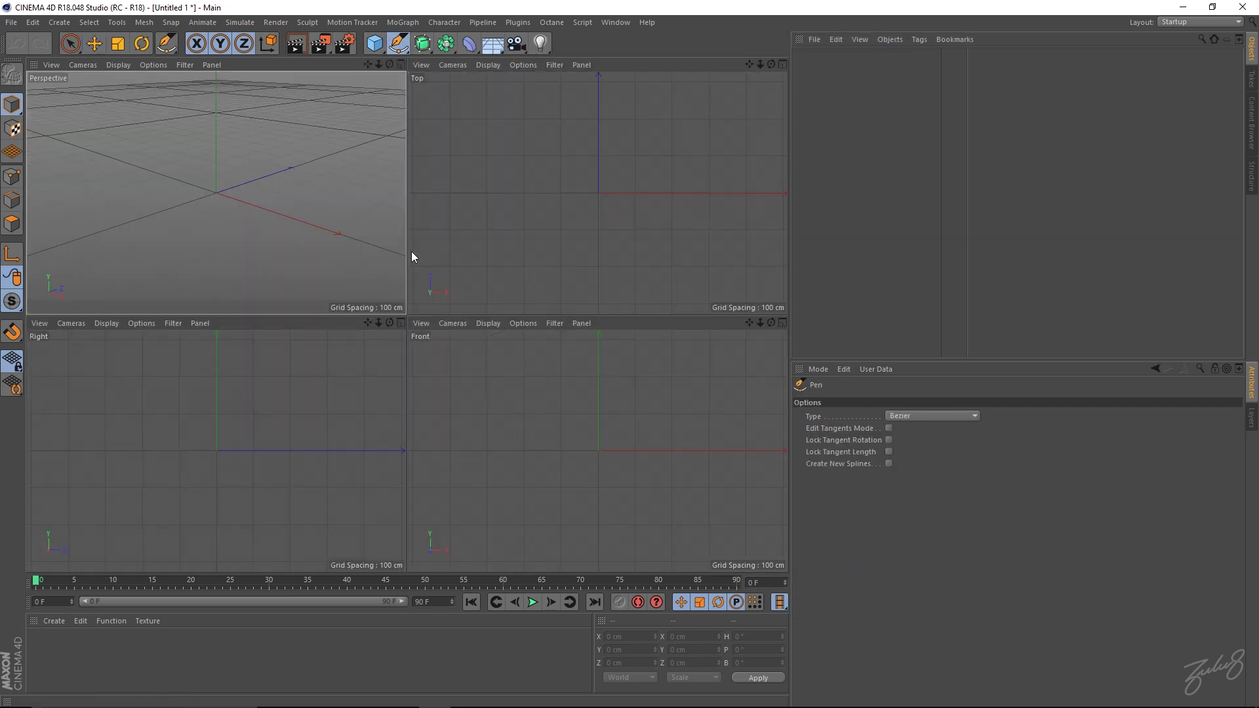
middle_click(548, 238)
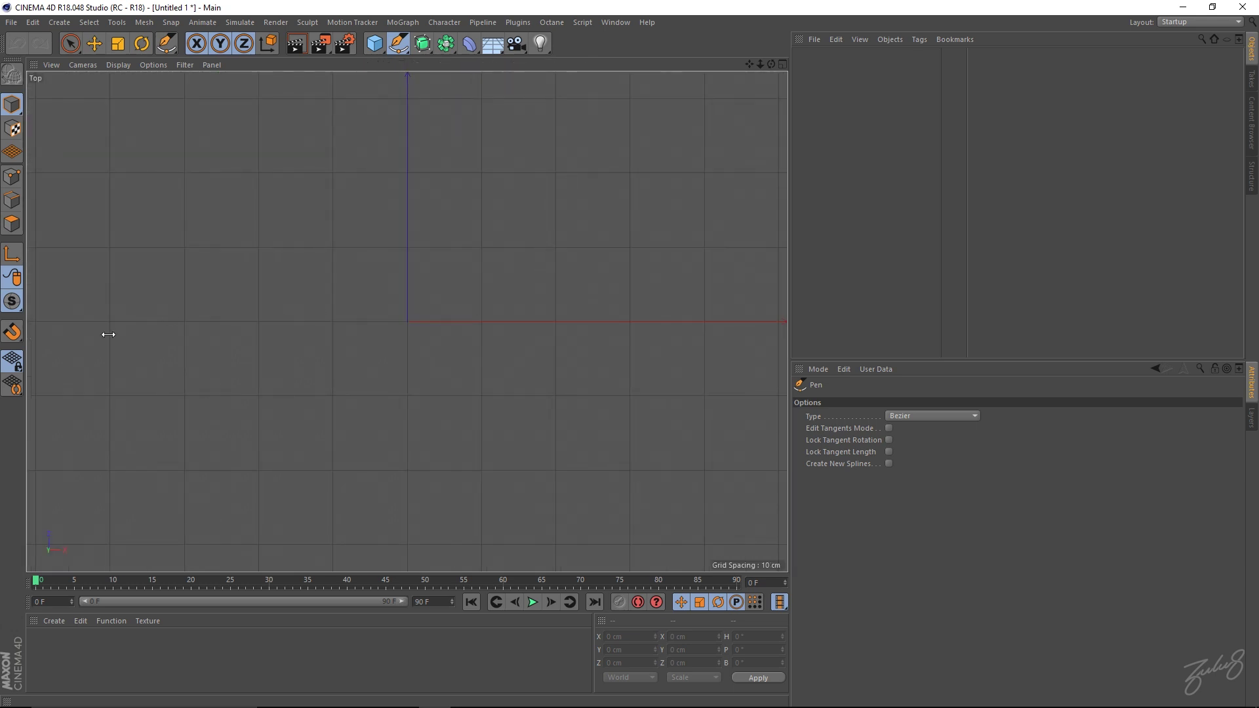
- Draw a straight two-point spline about 800 cm long along X, returning to Live Selection
left_click(109, 320)
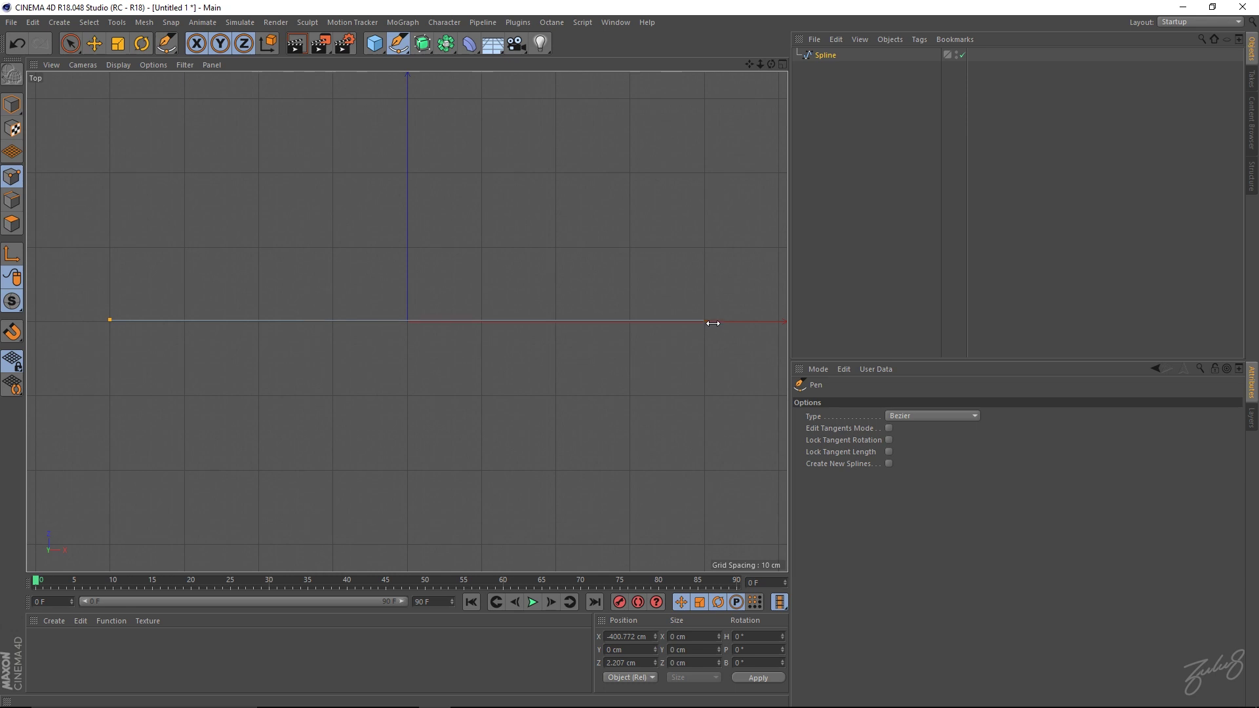
left_click(707, 322)
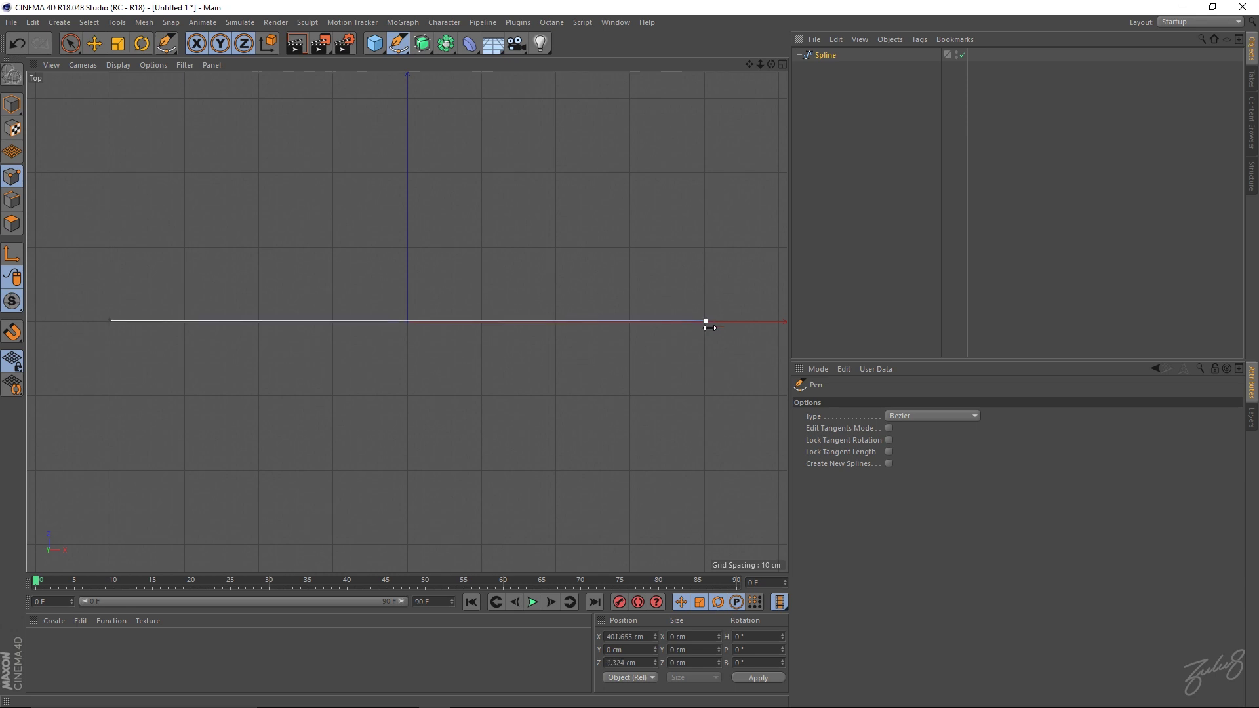
left_click(71, 43)
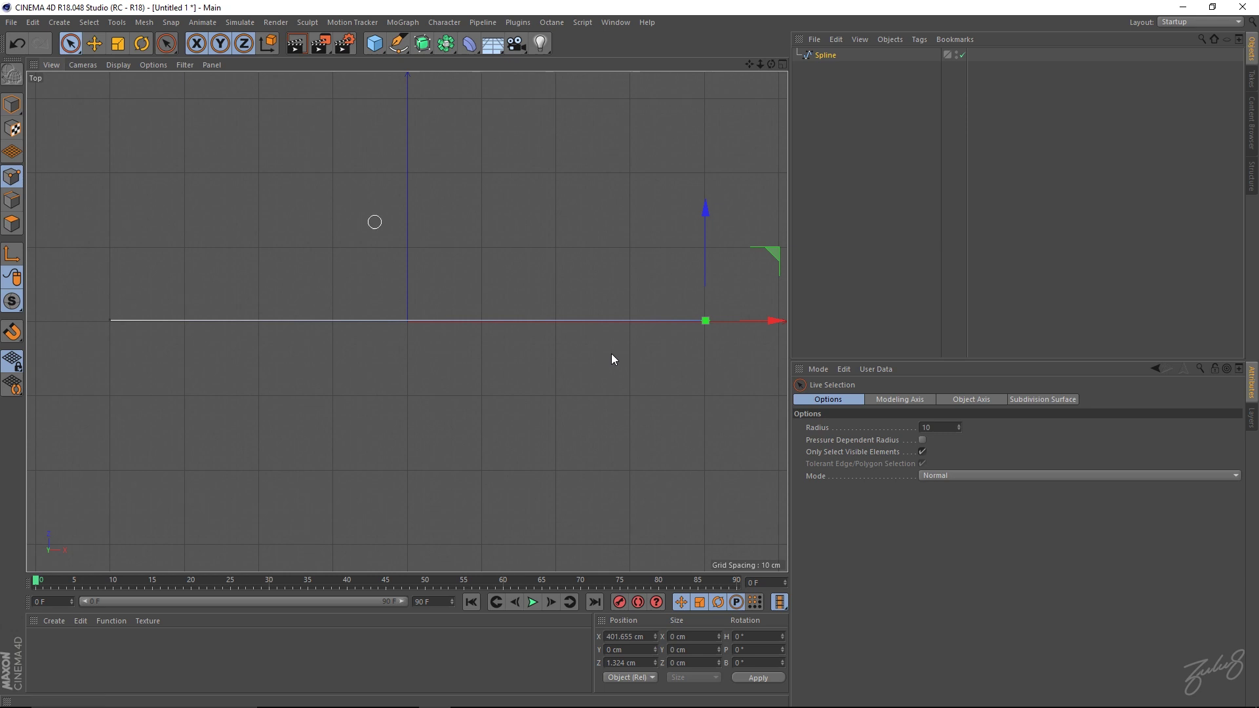
- Select only the left and right end points of the 802 cm spline
left_click(732, 360)
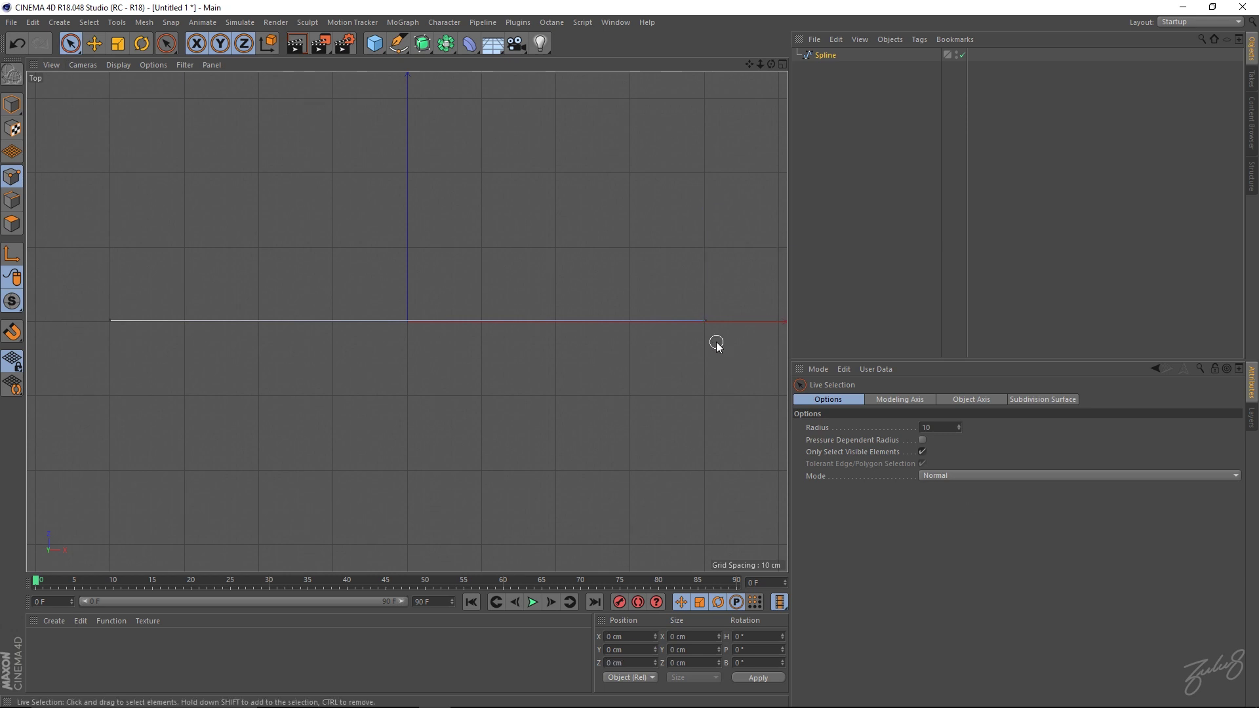
key("ctrl+a")
mouse_move(295, 292)
left_mouse_down()
mouse_move(131, 323)
mouse_move(349, 358)
left_mouse_up()
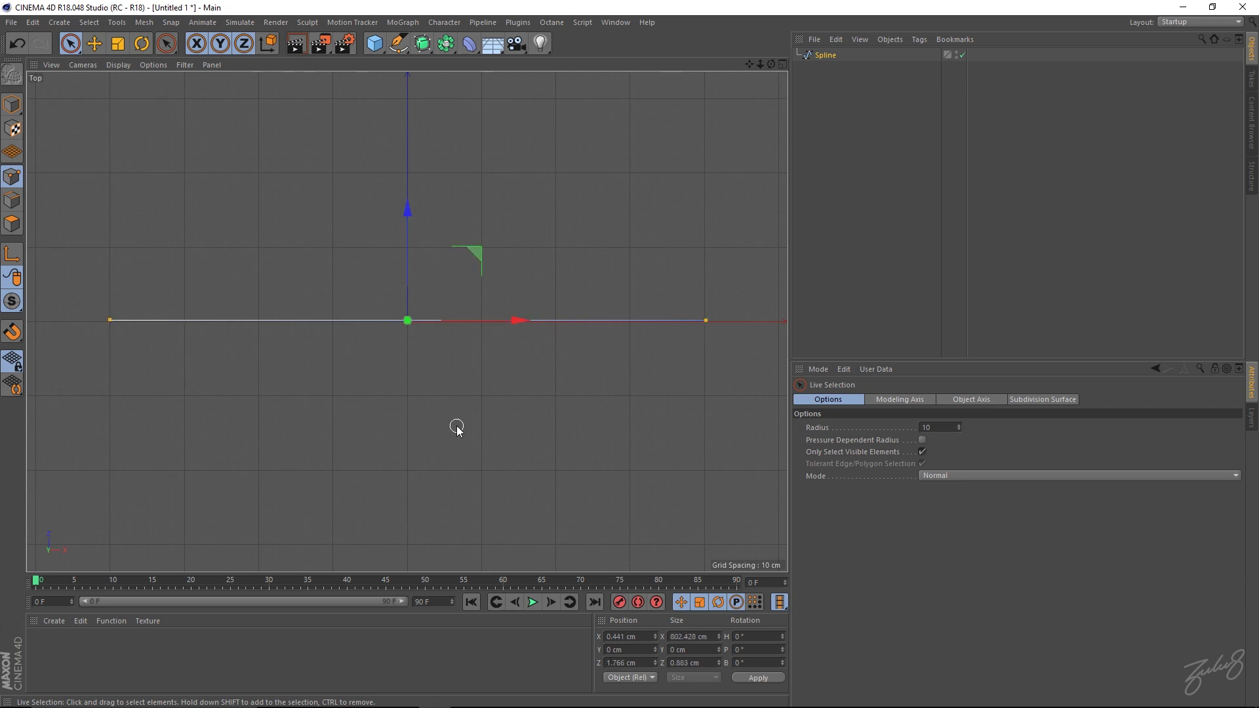
left_click(102, 319)
left_click(706, 322)
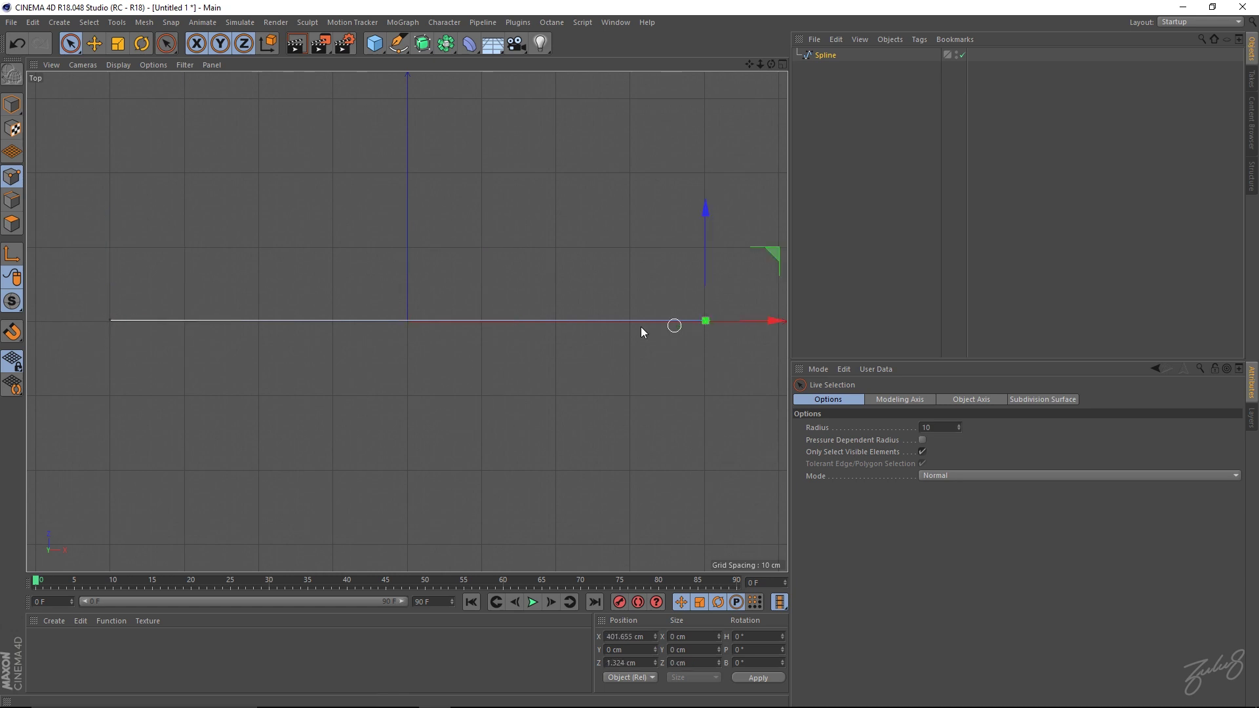
left_click(87, 326)
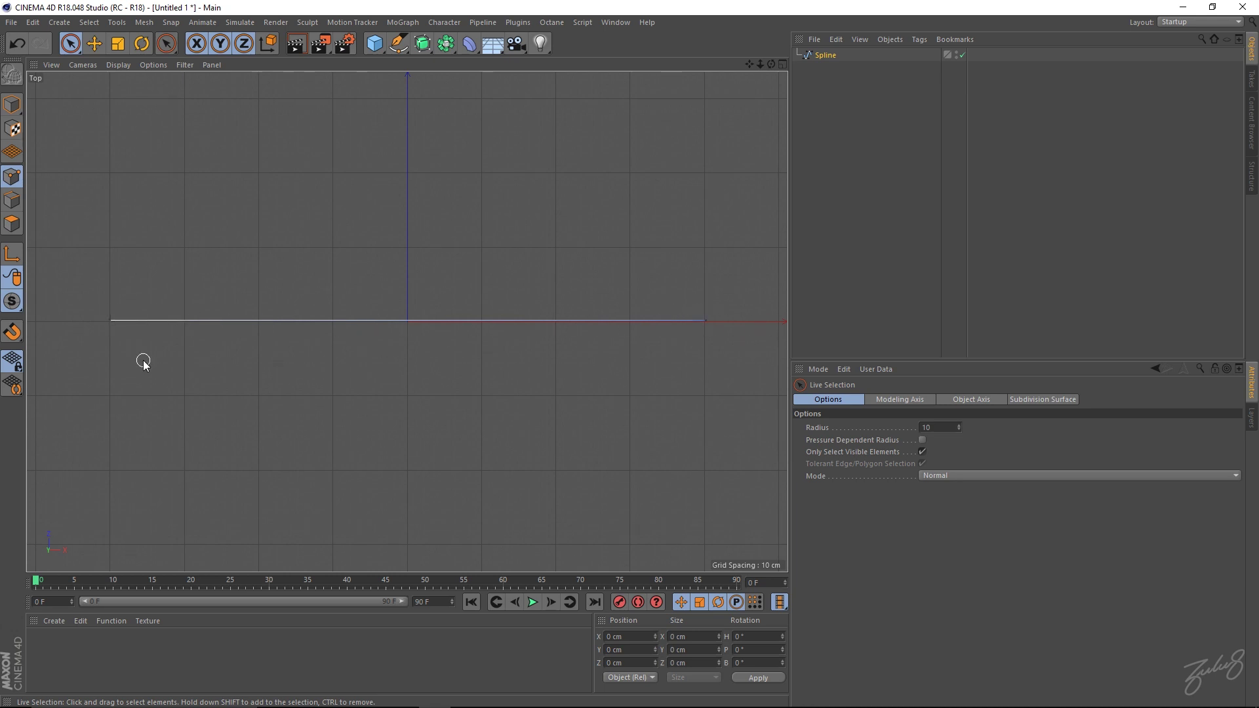
left_click(107, 326)
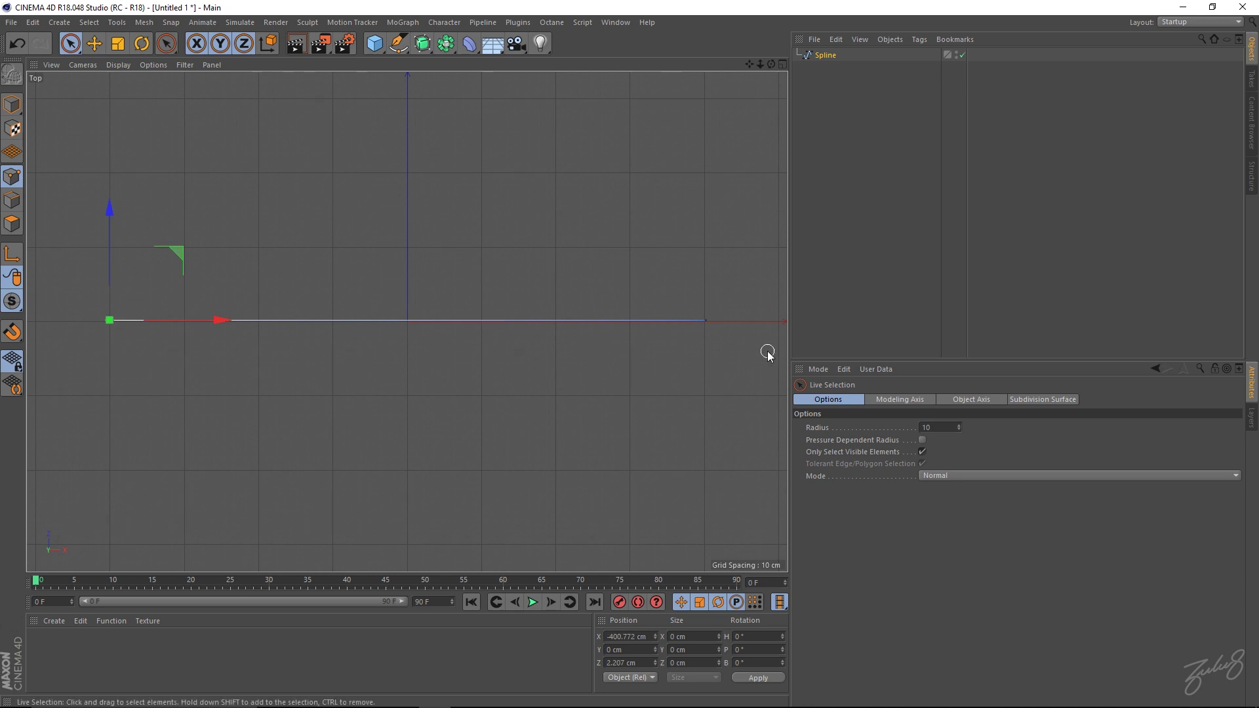
left_click(710, 324, "shift")
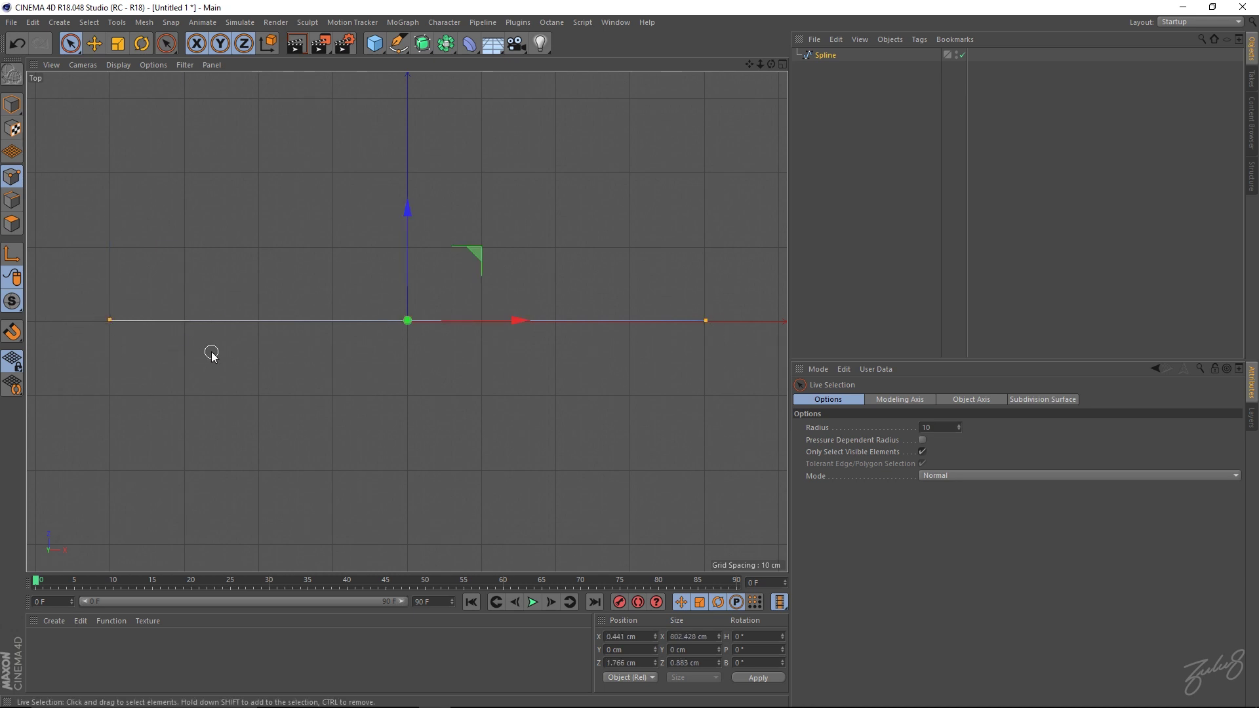
- Subdivide the spline once with the U~S shortcut
key("u")
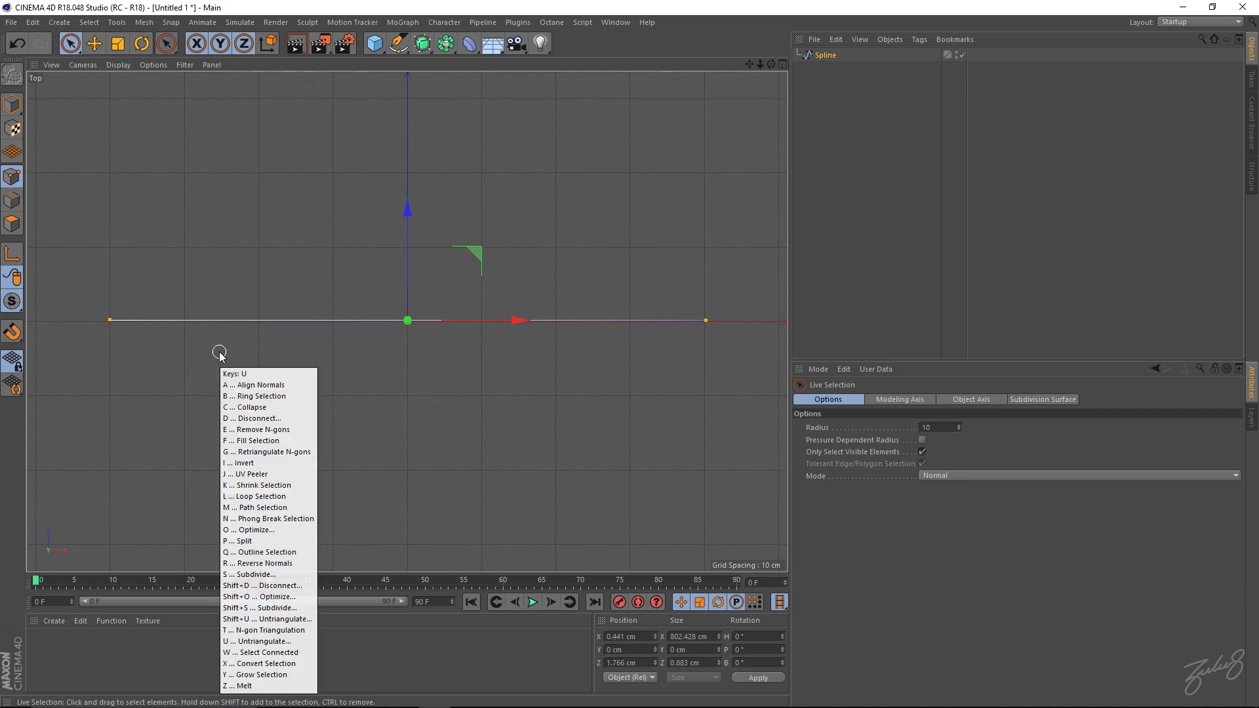
key("Escape")
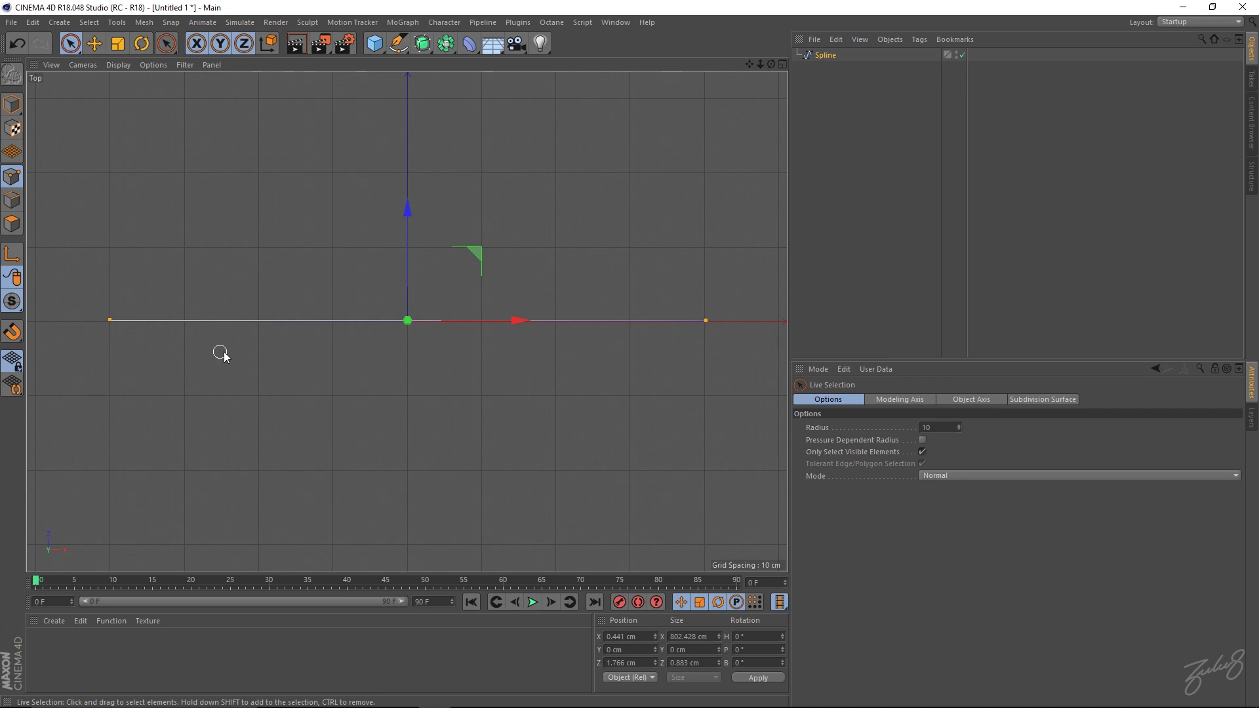
key("u")
key("s")
left_click(668, 306)
- Reselect the spline's two end points after some selection trial and error
key("ctrl+a")
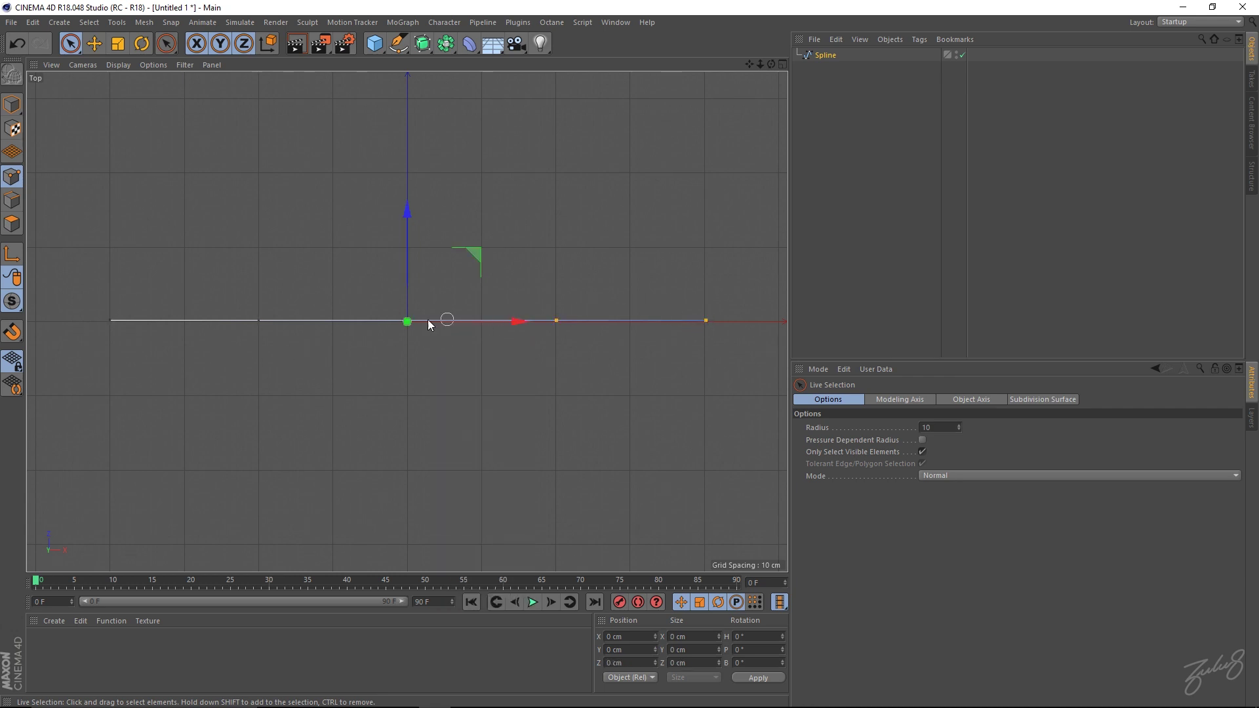
left_click(214, 286)
left_click(259, 322)
left_click(452, 294)
left_click(407, 334)
left_click(261, 323, "shift")
left_click(426, 383)
key("ctrl+z")
key("ctrl+z")
key("ctrl+z")
key("ctrl+z")
key("ctrl+z")
key("ctrl+z")
key("ctrl+a")
left_click(714, 337)
left_click(707, 321)
left_click(108, 321, "shift")
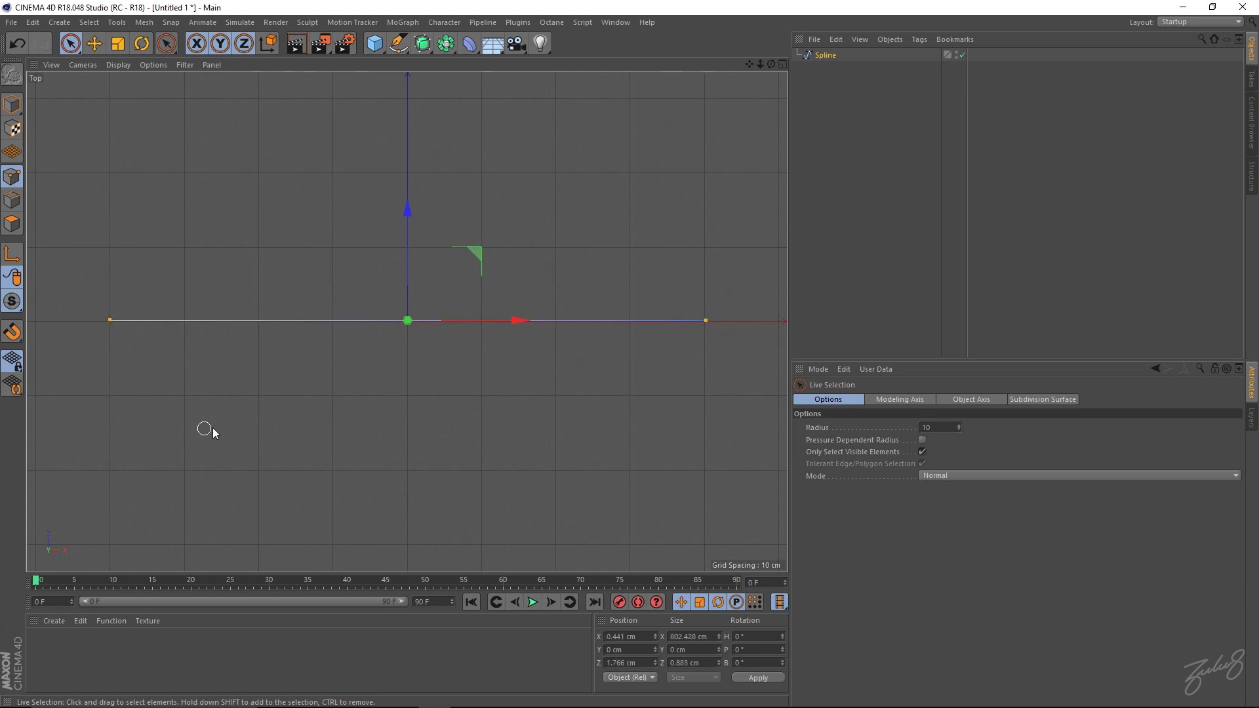
- Subdivide the spline repeatedly to 17 or more evenly spaced points, then deselect
key("u")
key("s")
key("u")
key("s")
key("u")
key("s")
key("u")
key("s")
right_click(211, 433)
left_click(262, 590)
left_click(94, 330)
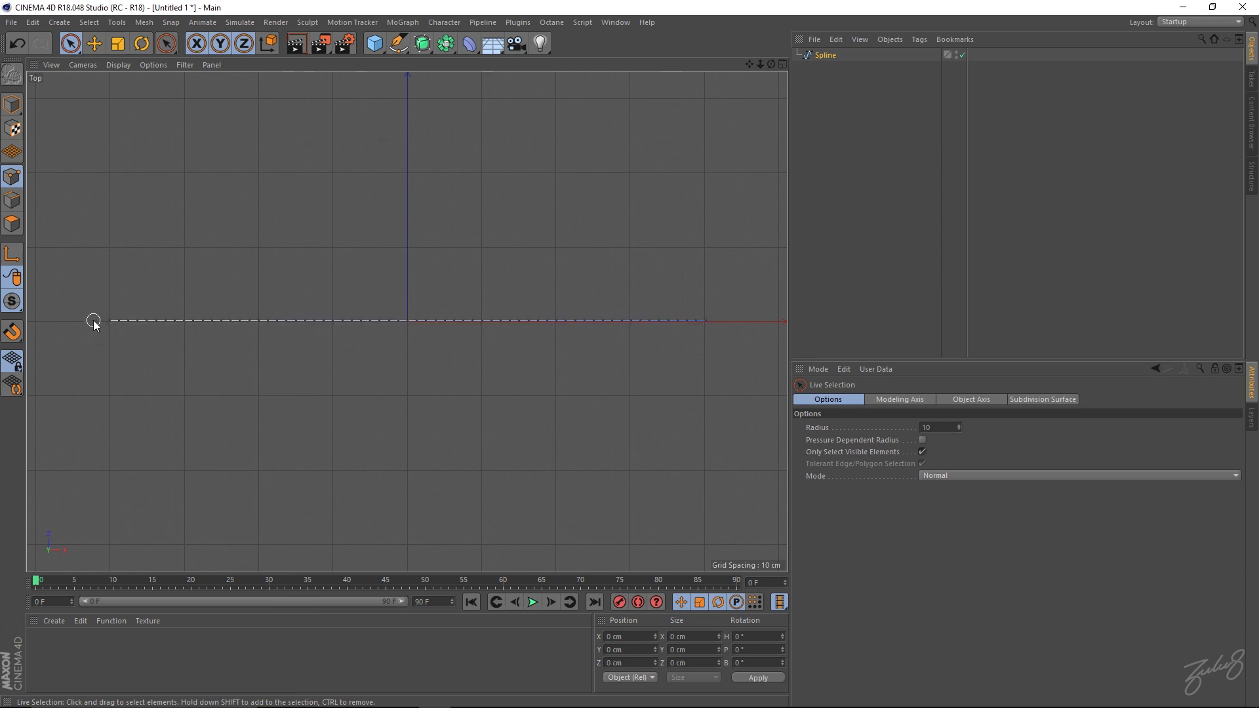
- Box-select along the spline to inspect its new points, then deselect them
left_click_drag(94, 321, 636, 324)
mouse_move(726, 329)
left_mouse_down()
mouse_move(155, 322)
mouse_move(140, 366)
left_mouse_up()
left_click(140, 366)
- Maximize the Perspective view and orbit to see the spline at an angle
middle_click(385, 319)
middle_click(309, 273)
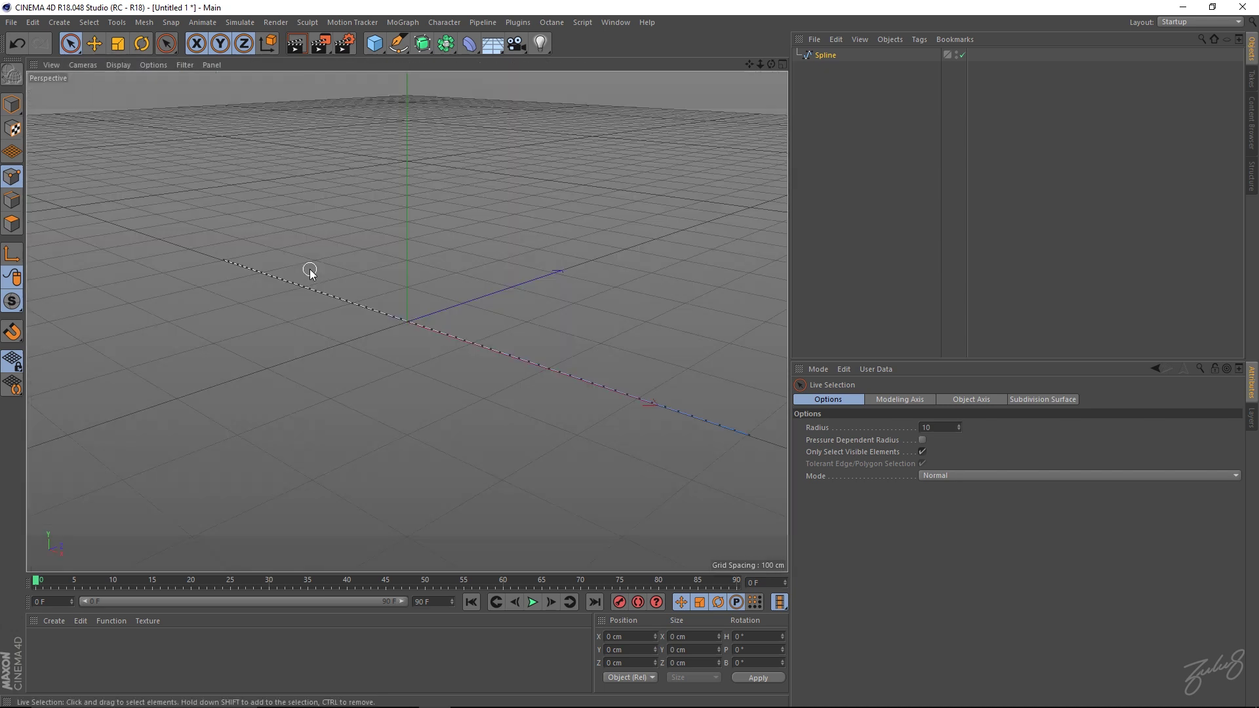
left_click_drag(233, 154, 503, 284, "alt")
- Add a Null object and rename it Spline_Constraint
left_click(59, 22)
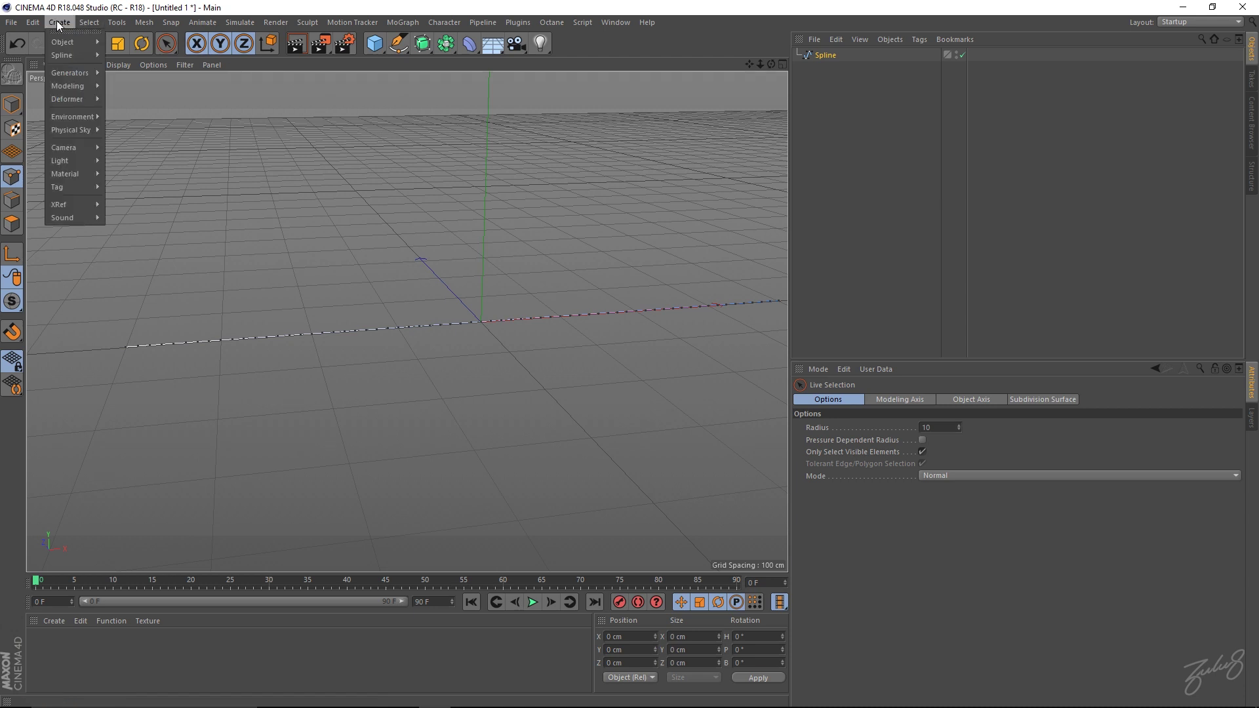
left_click(113, 46)
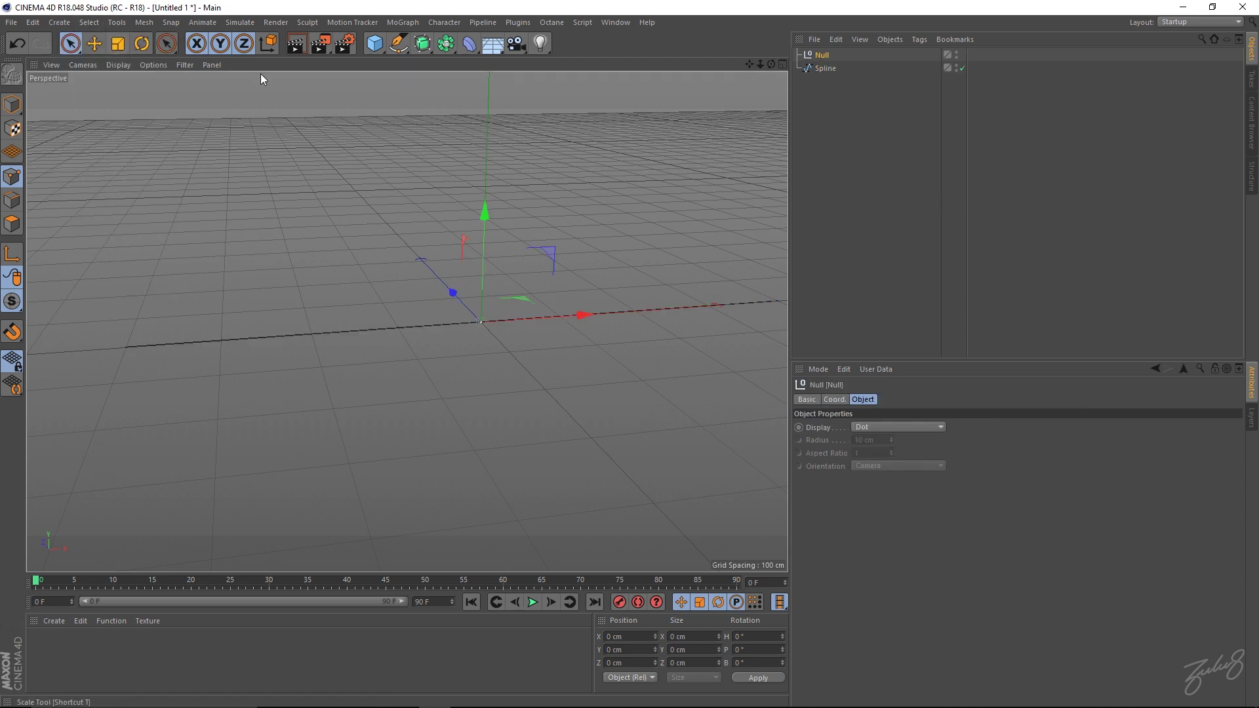
double_click(825, 55)
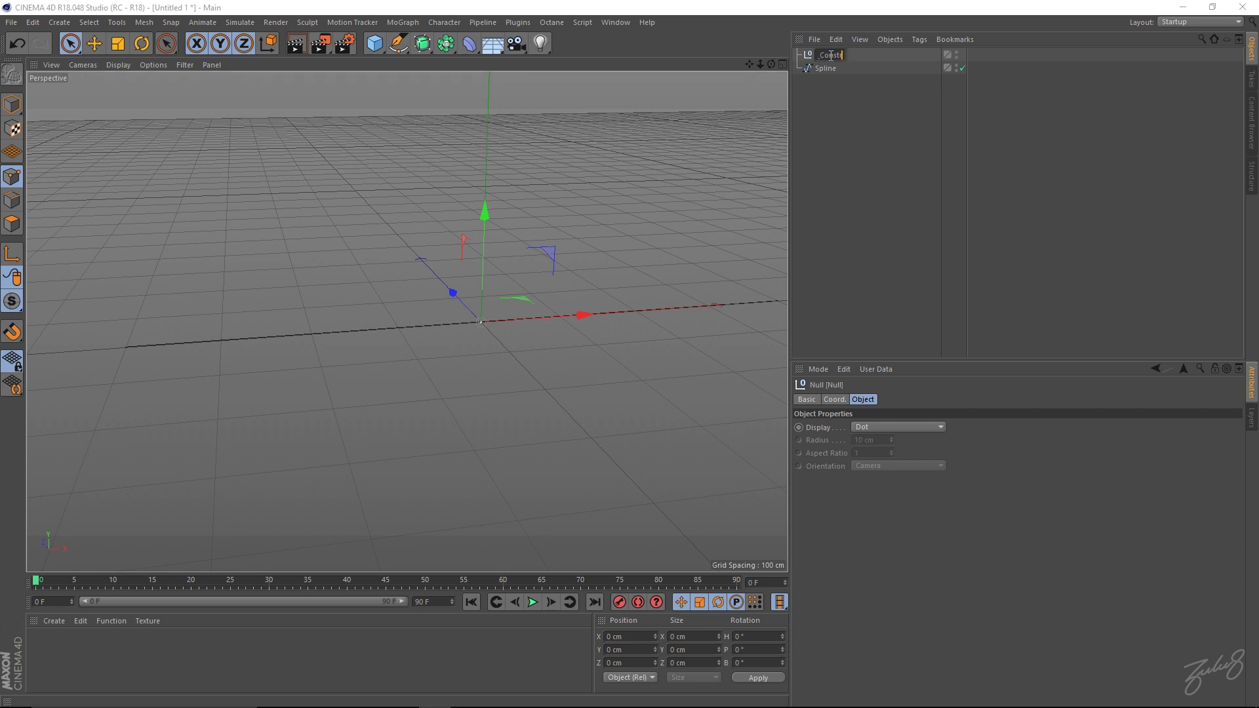
key("Return")
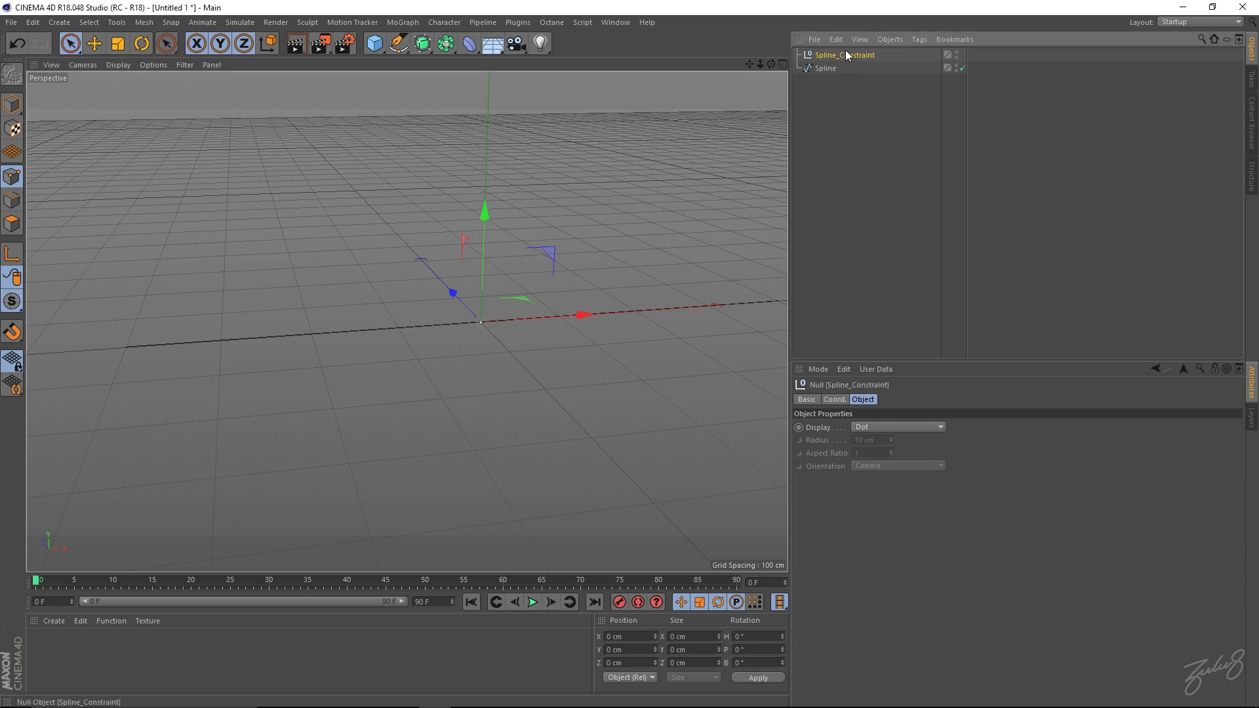
- Move Spline_Constraint about 401 cm to the spline's left end and duplicate it
left_click(849, 118)
left_click(849, 55)
left_click_drag(591, 321, 243, 323)
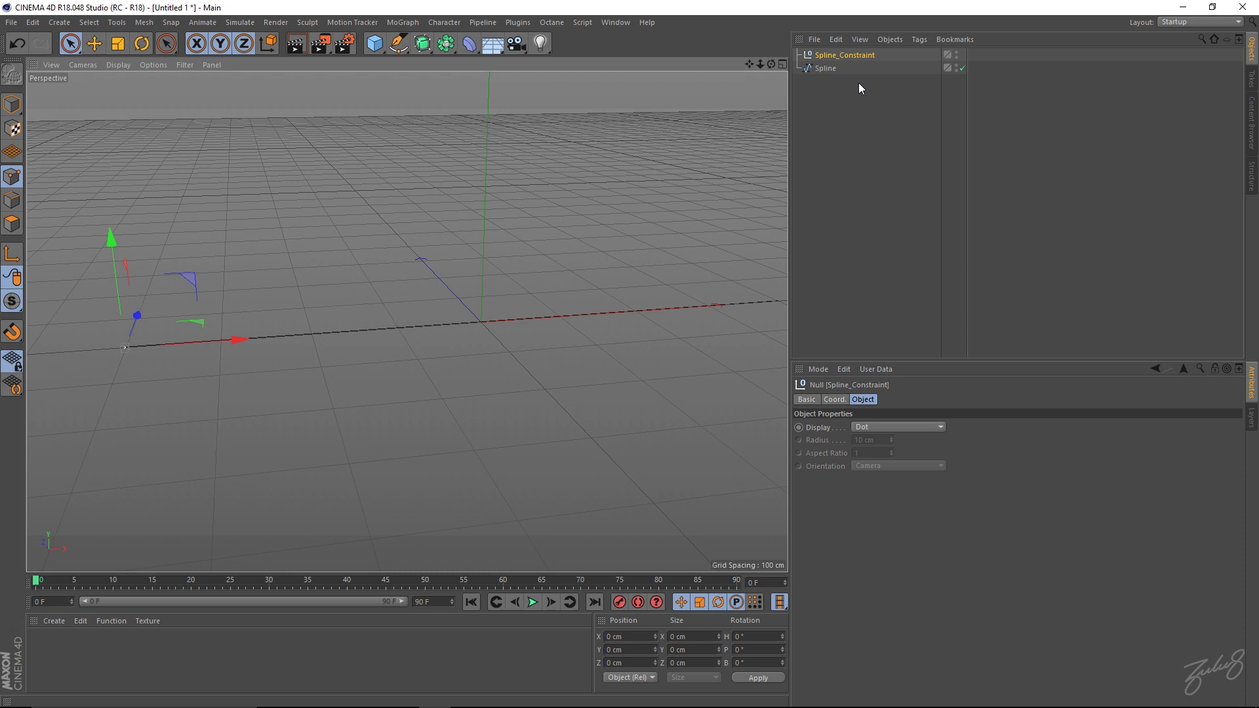
key("ctrl+c")
key("ctrl+v")
- Move the duplicate null Spline_Constraint.1 to the spline's right end
left_click_drag(233, 339, 754, 335)
middle_click_drag(703, 344, 387, 377, "alt")
left_click_drag(433, 353, 538, 349)
left_click_drag(432, 352, 282, 364, "alt")
right_click_drag(447, 349, 592, 366, "alt")
left_click_drag(404, 320, 399, 376, "alt")
middle_click_drag(197, 288, 408, 378, "alt")
right_click_drag(447, 381, 345, 356, "alt")
left_click_drag(346, 361, 501, 368, "alt")
- Turn off Grid in the viewport's display filter
left_click(83, 64)
left_click(96, 65)
left_click(94, 65)
left_click(93, 66)
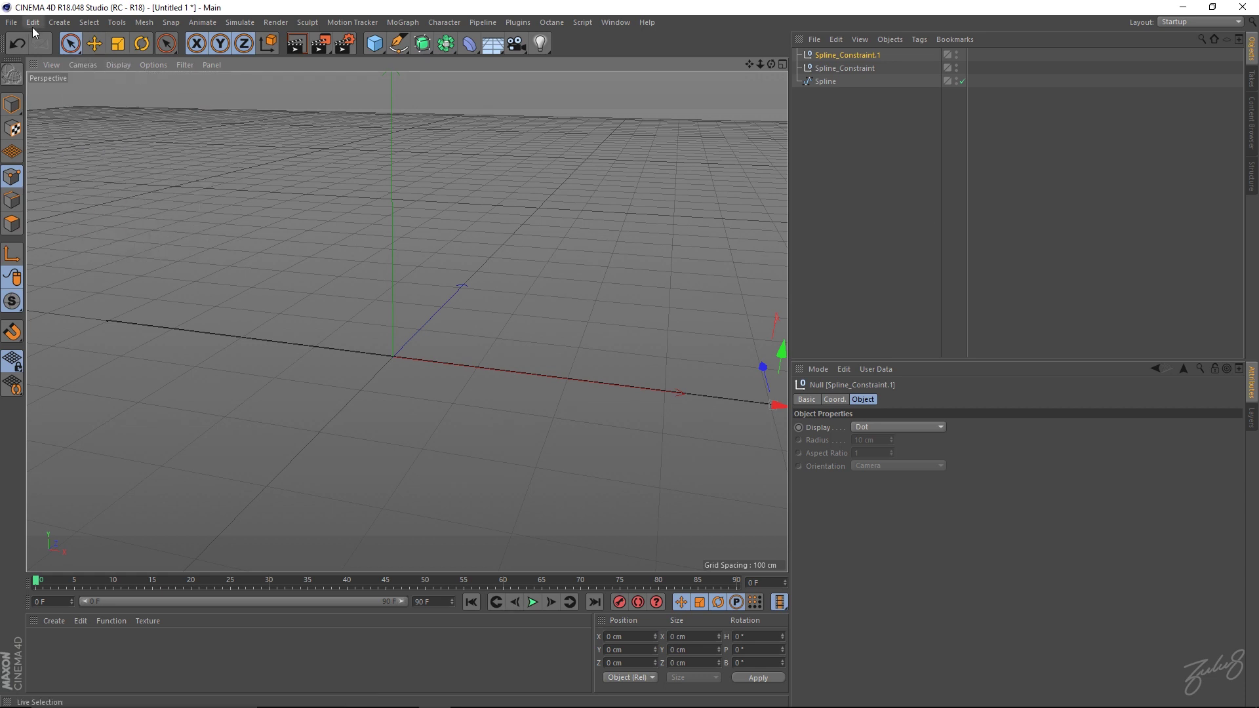
left_click(146, 62)
mouse_move(121, 61)
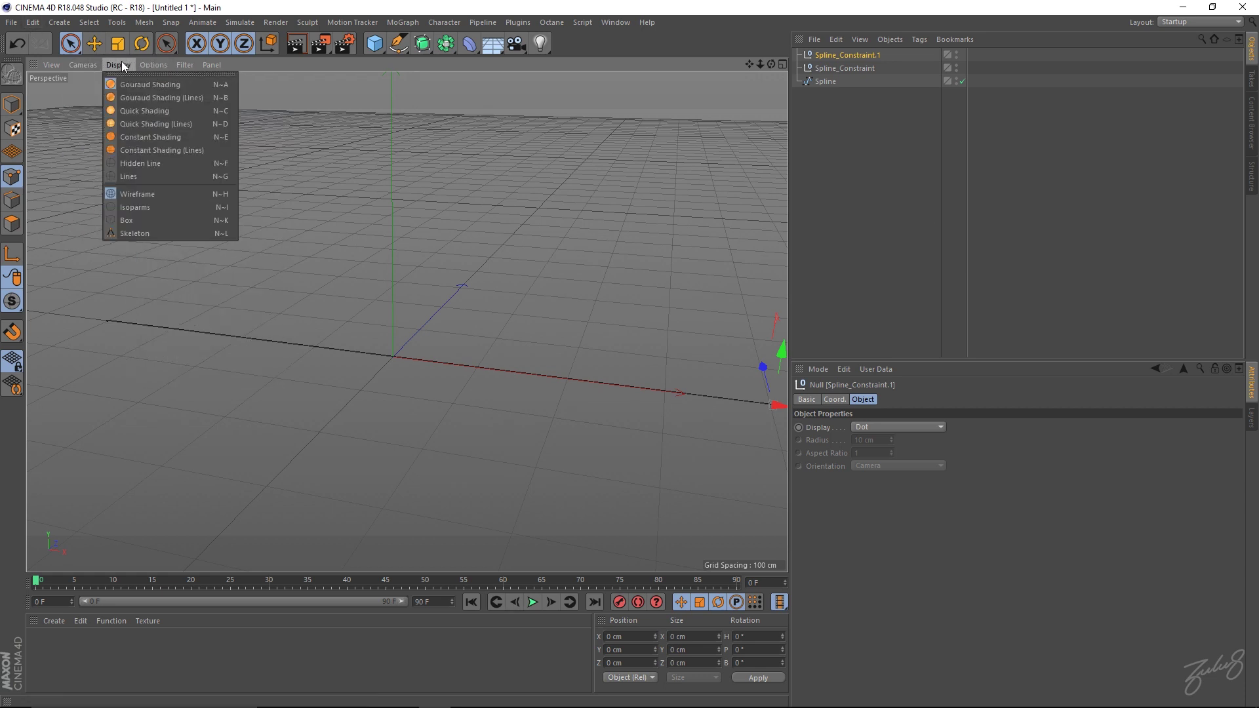
mouse_move(177, 64)
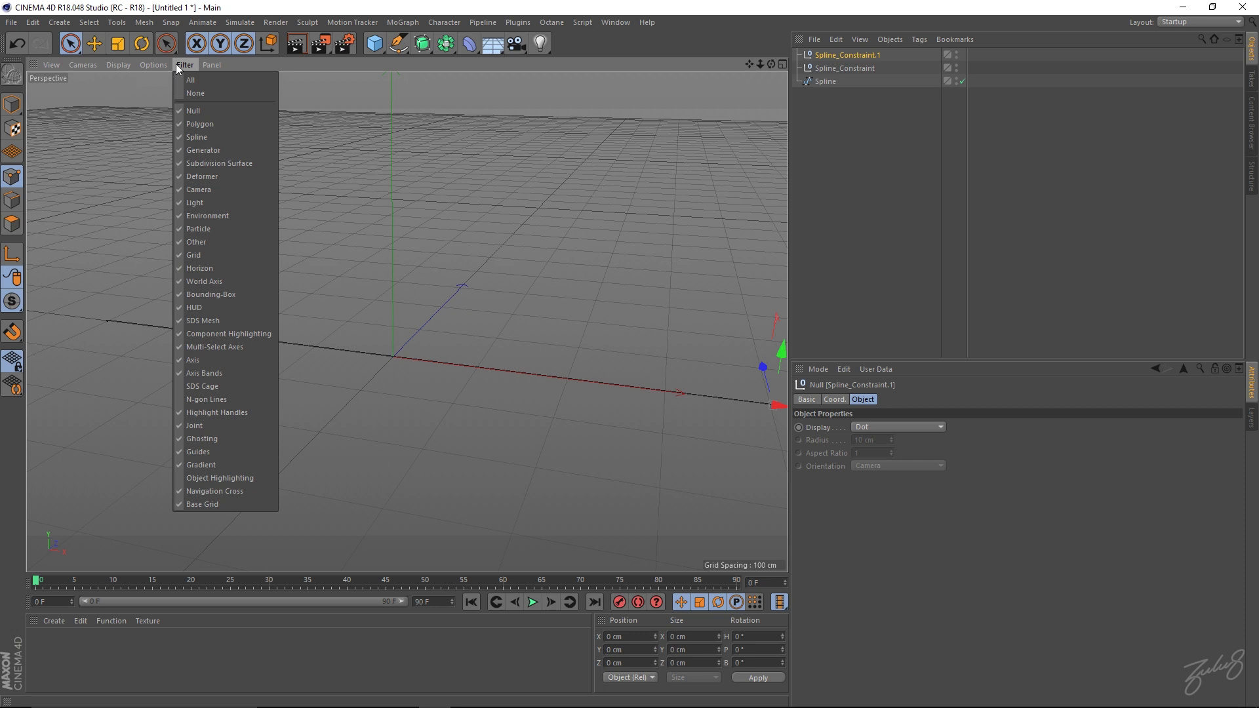
left_click(226, 255)
- Select the Spline object in the Object Manager and orbit around it
left_click_drag(505, 357, 474, 383, "alt")
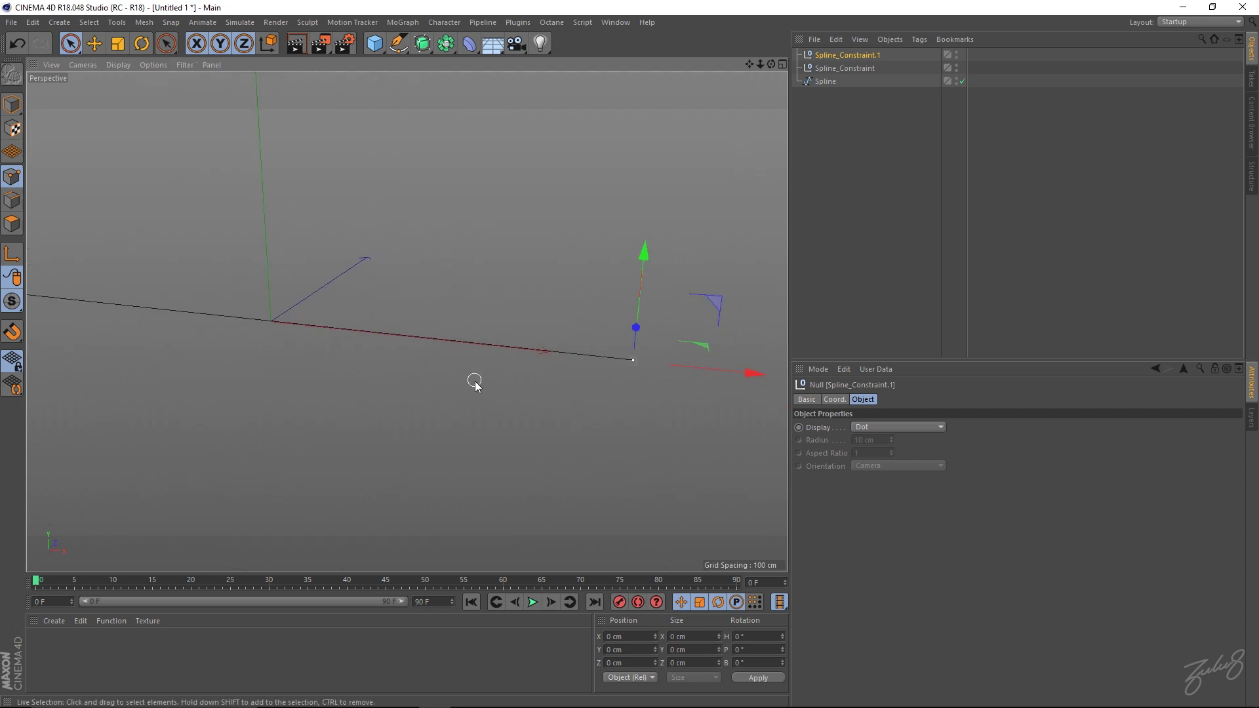
left_click(894, 241)
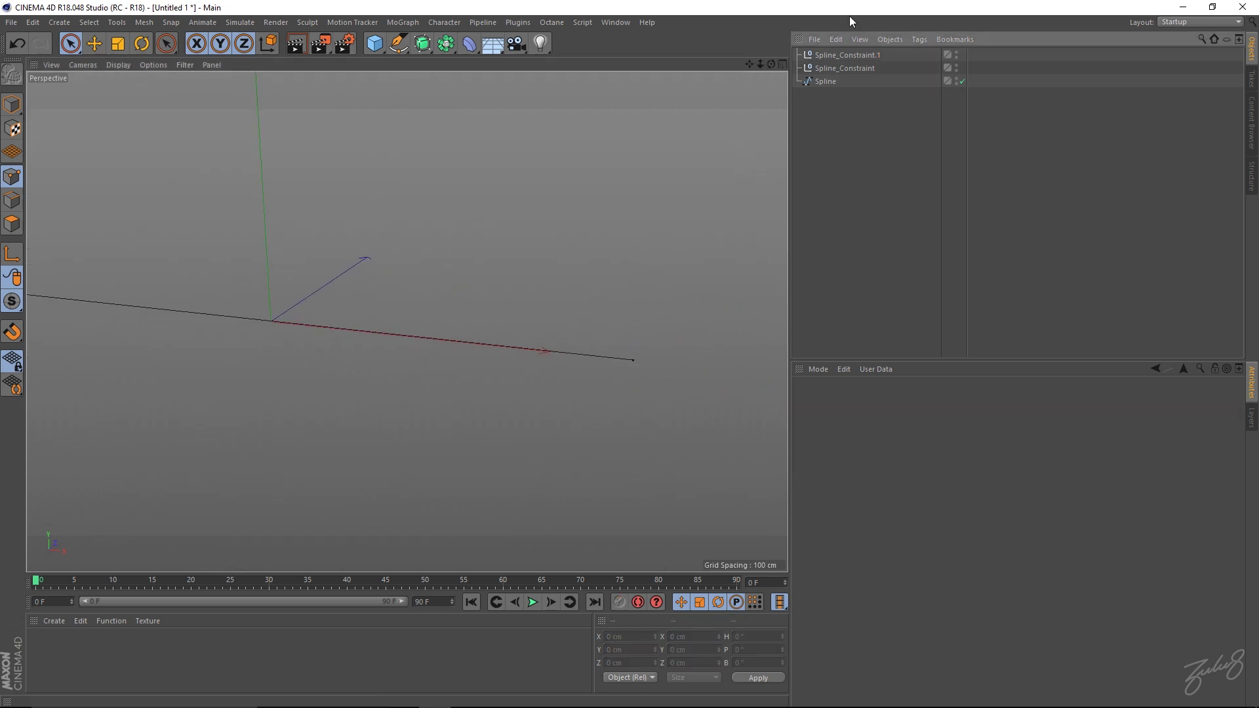
left_click(843, 68)
left_click(843, 55)
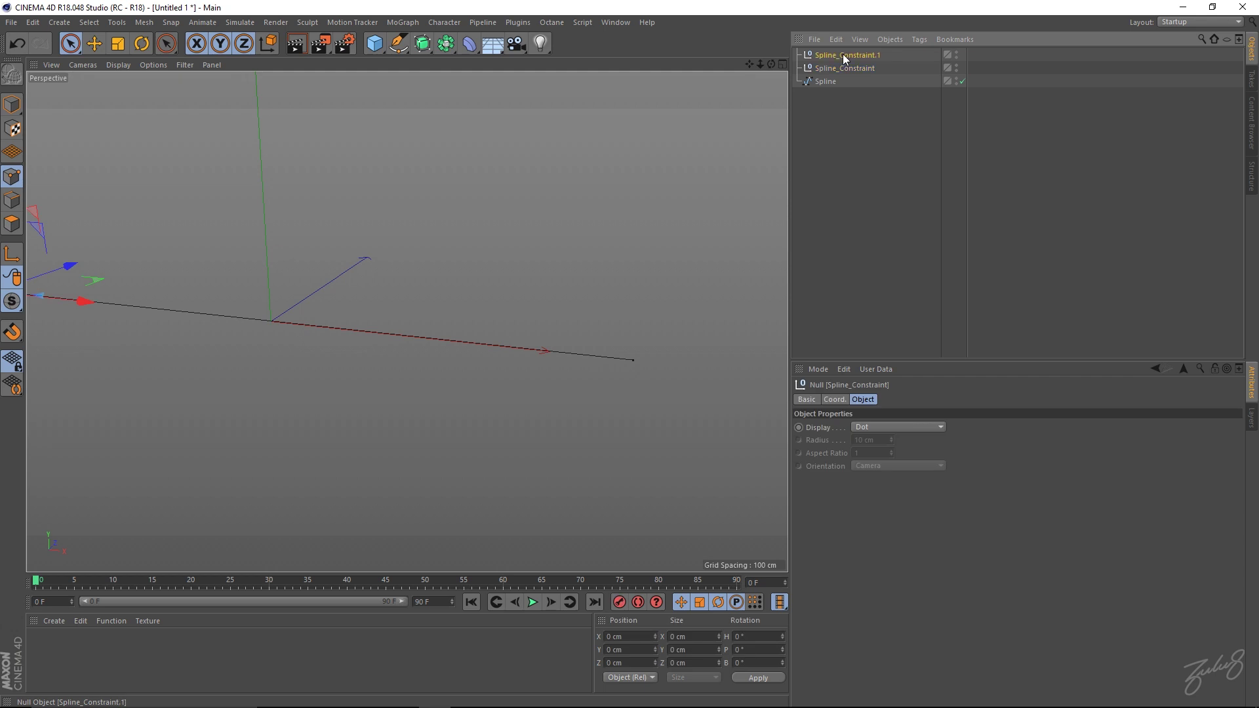
left_click(820, 84)
left_click_drag(510, 278, 617, 255, "alt")
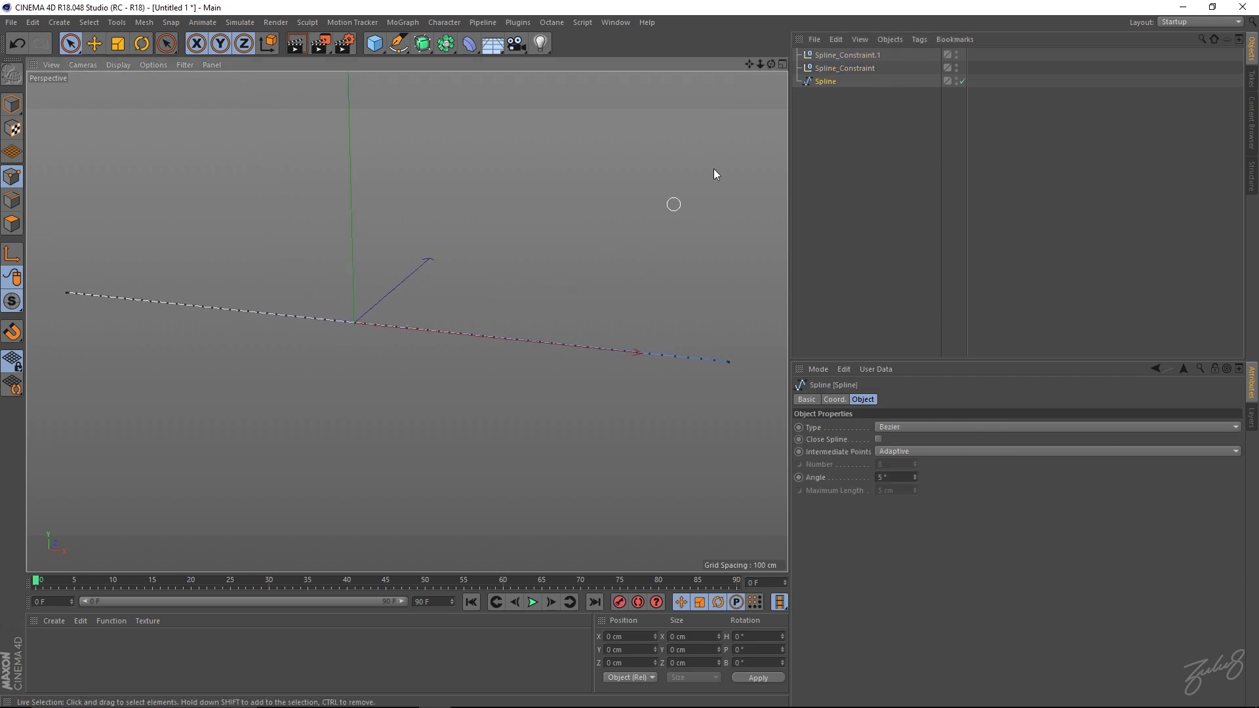
- Rename the spline to Rope
right_click(820, 84)
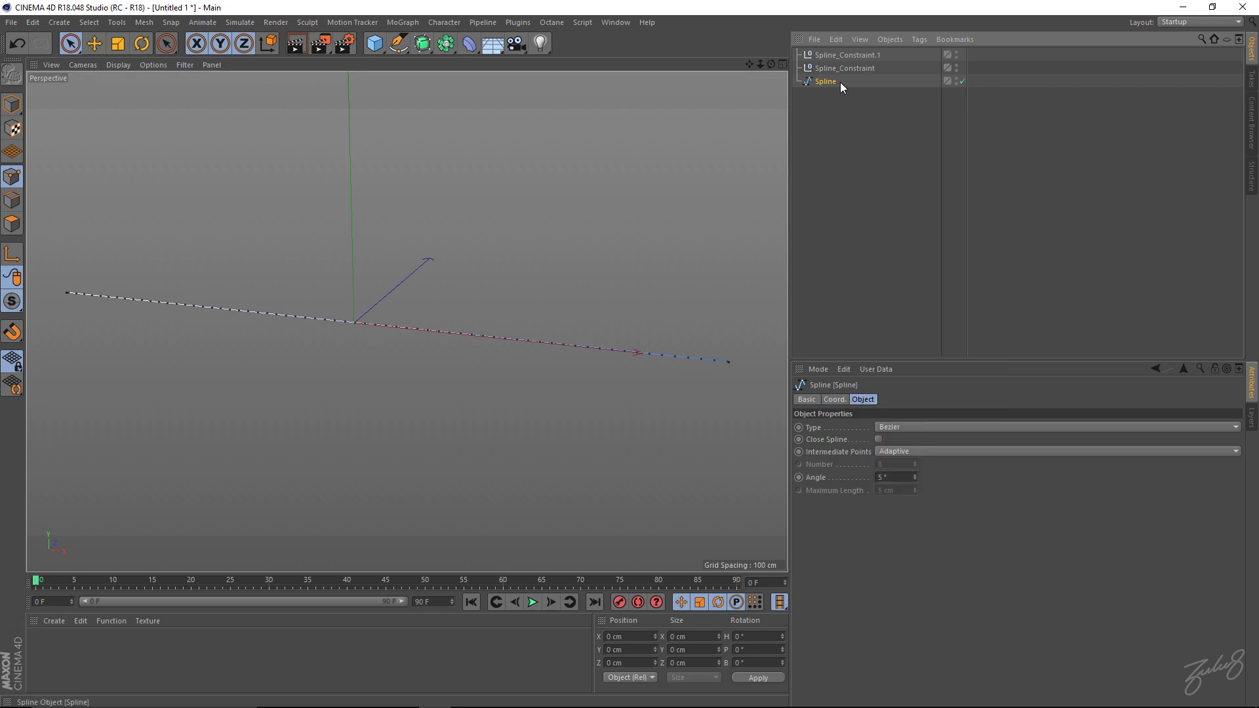
right_click(820, 79)
double_click(823, 79)
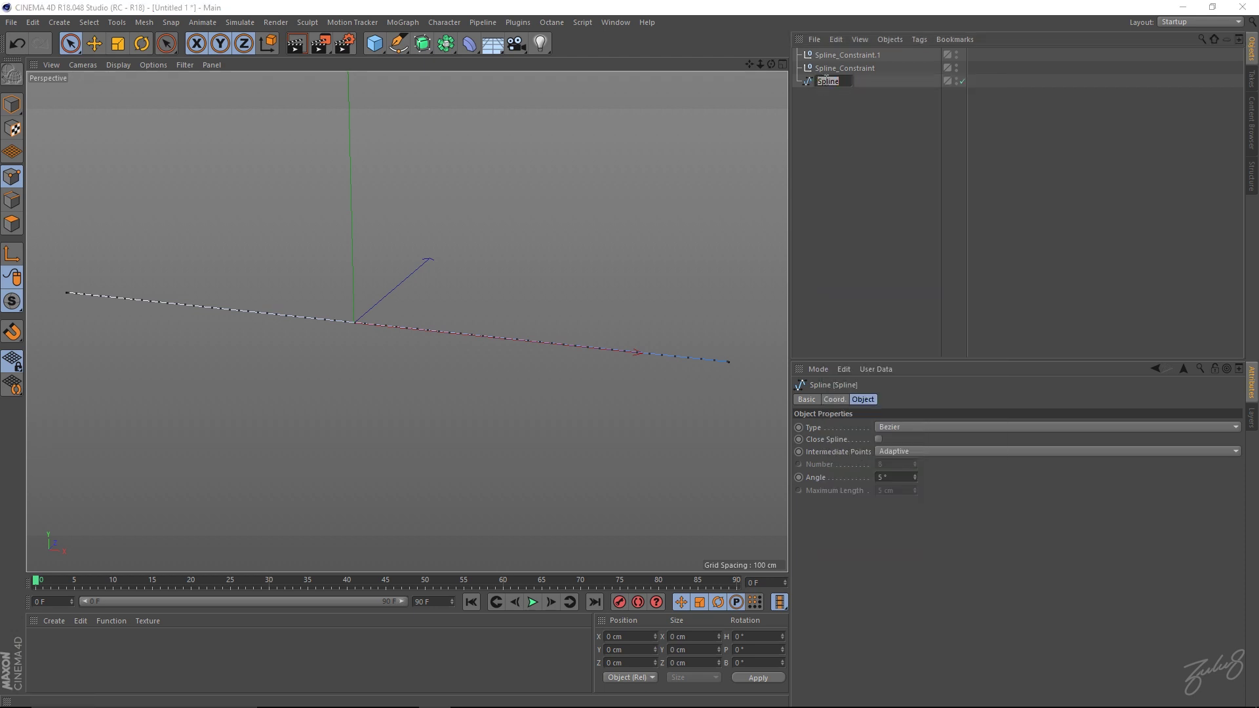
key("Return")
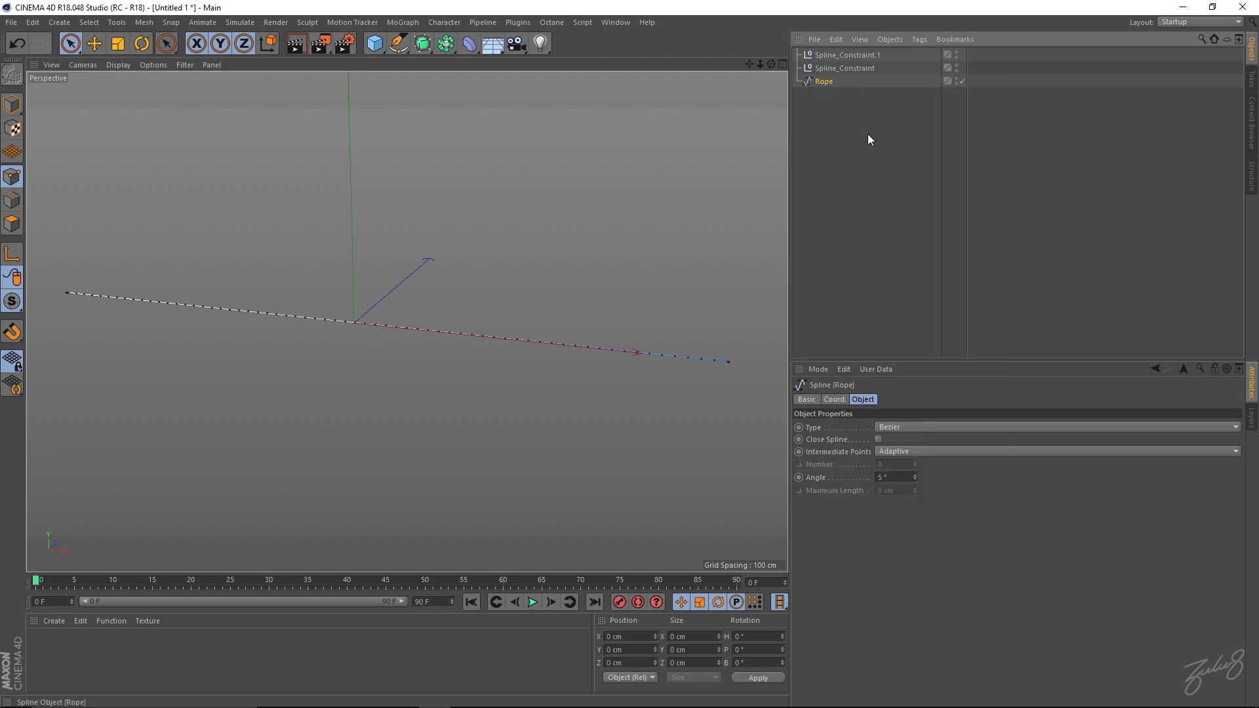
- Add a Spline Dynamics hair tag to Rope and view its properties
right_click(822, 84)
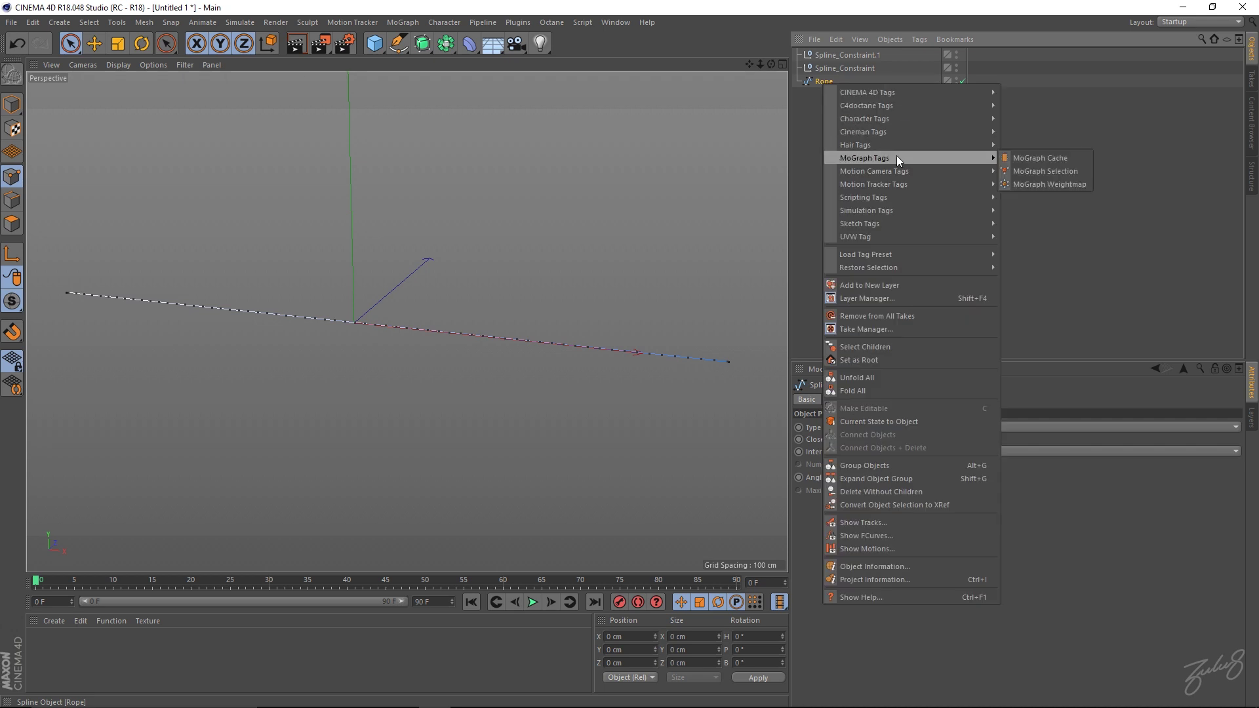
mouse_move(895, 208)
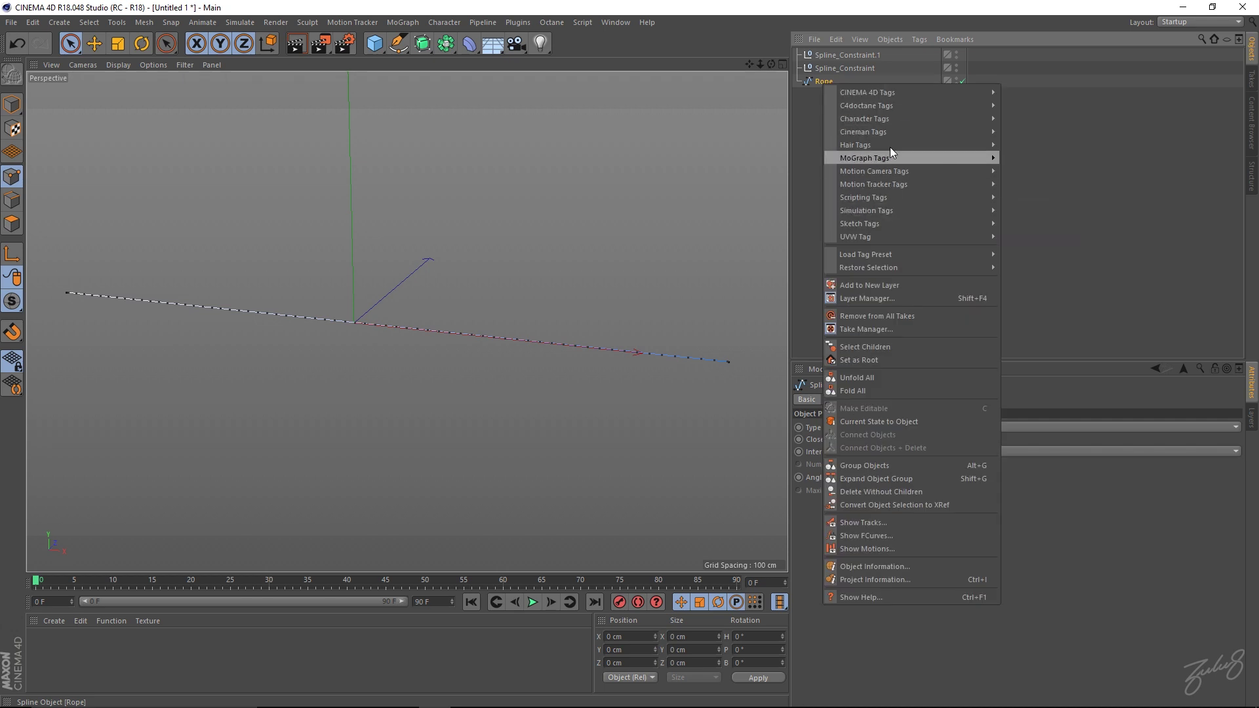
mouse_move(889, 145)
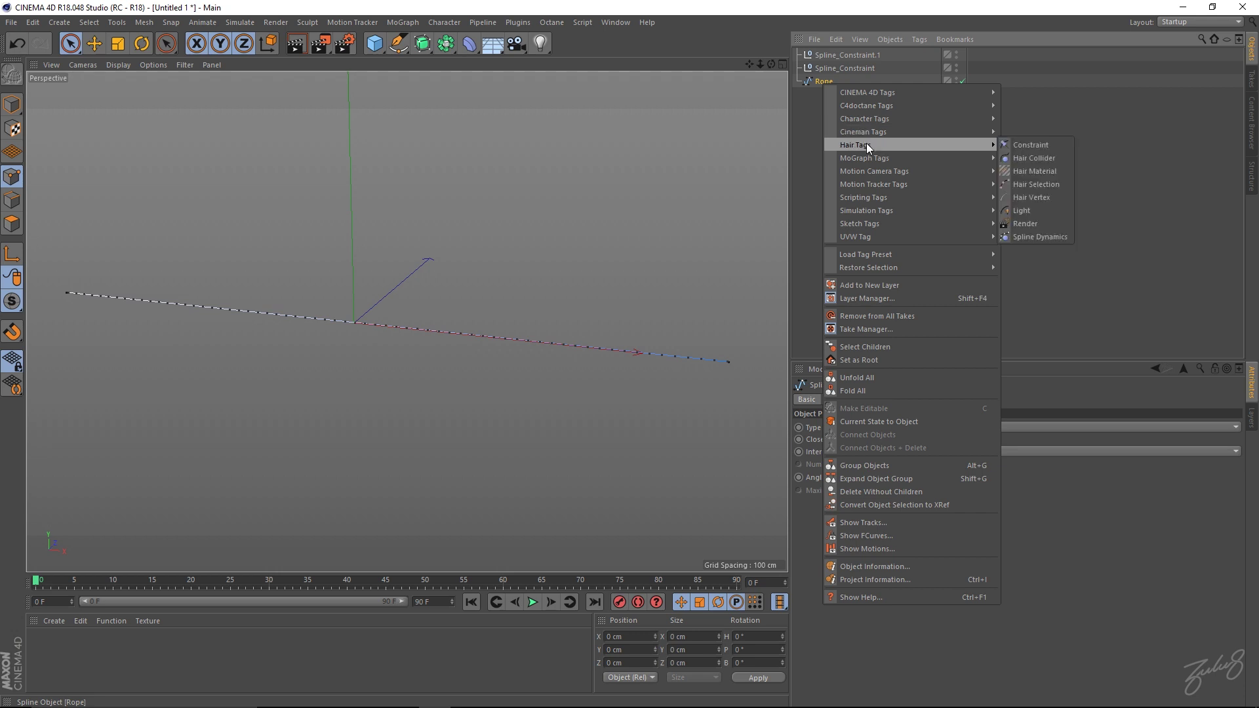
left_click(1025, 238)
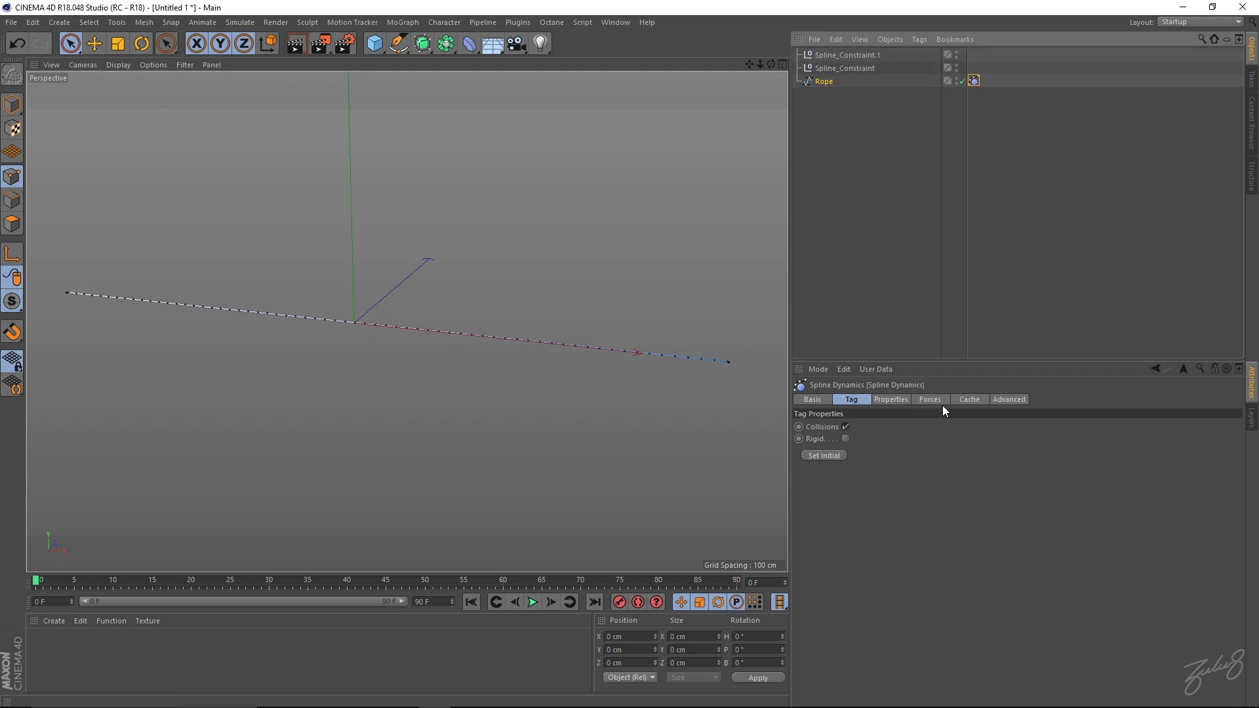
left_click(901, 397)
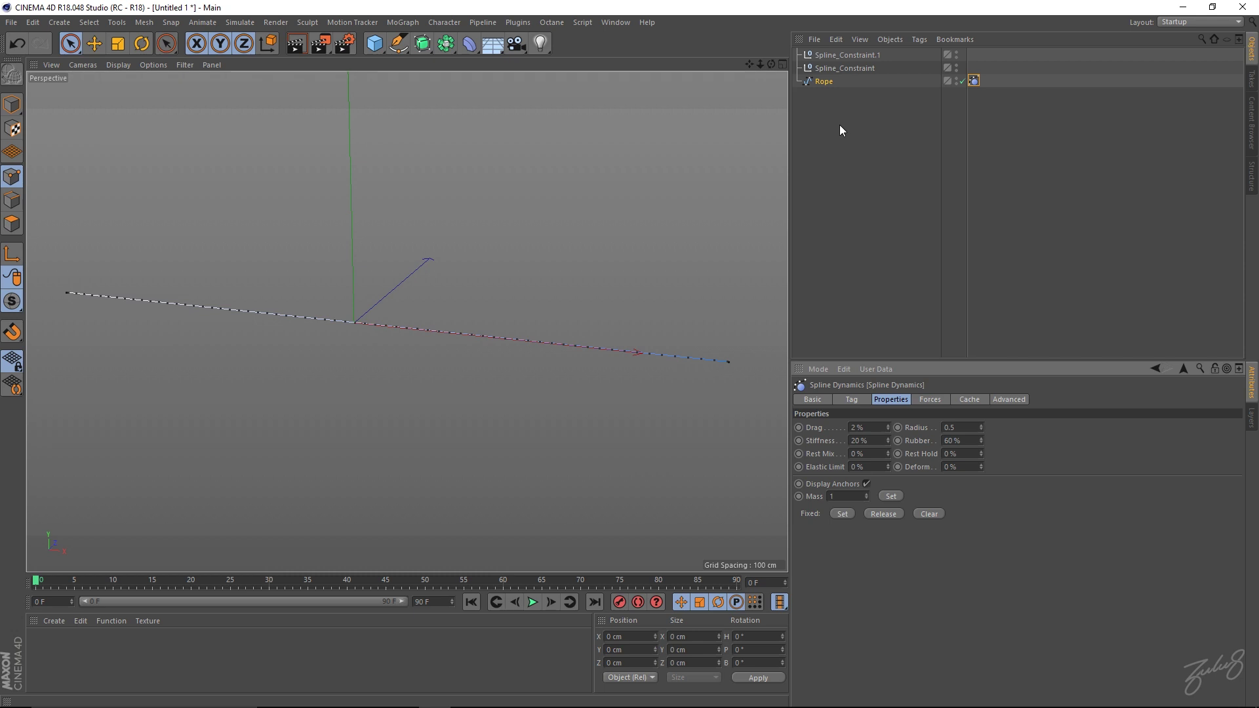
- Play the simulation from frame 0 to watch the rope fall, then rewind
left_click(532, 603)
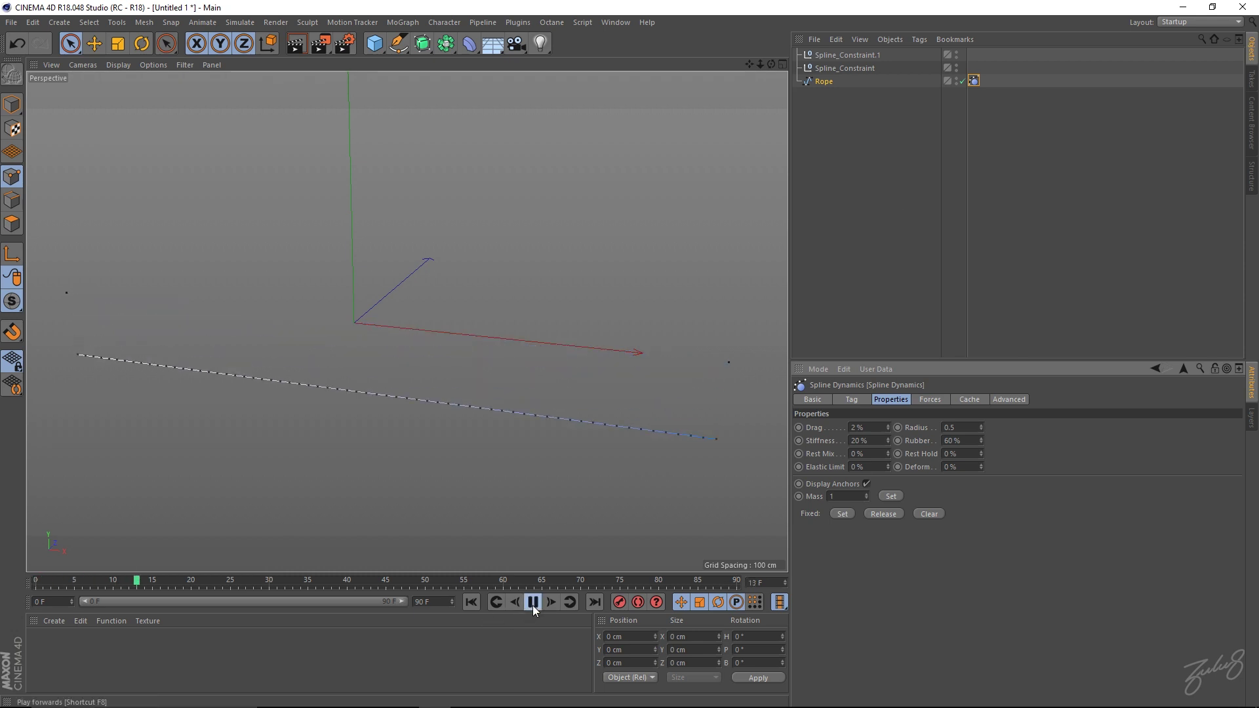
left_click(471, 602)
left_click_drag(421, 405, 604, 357, "alt")
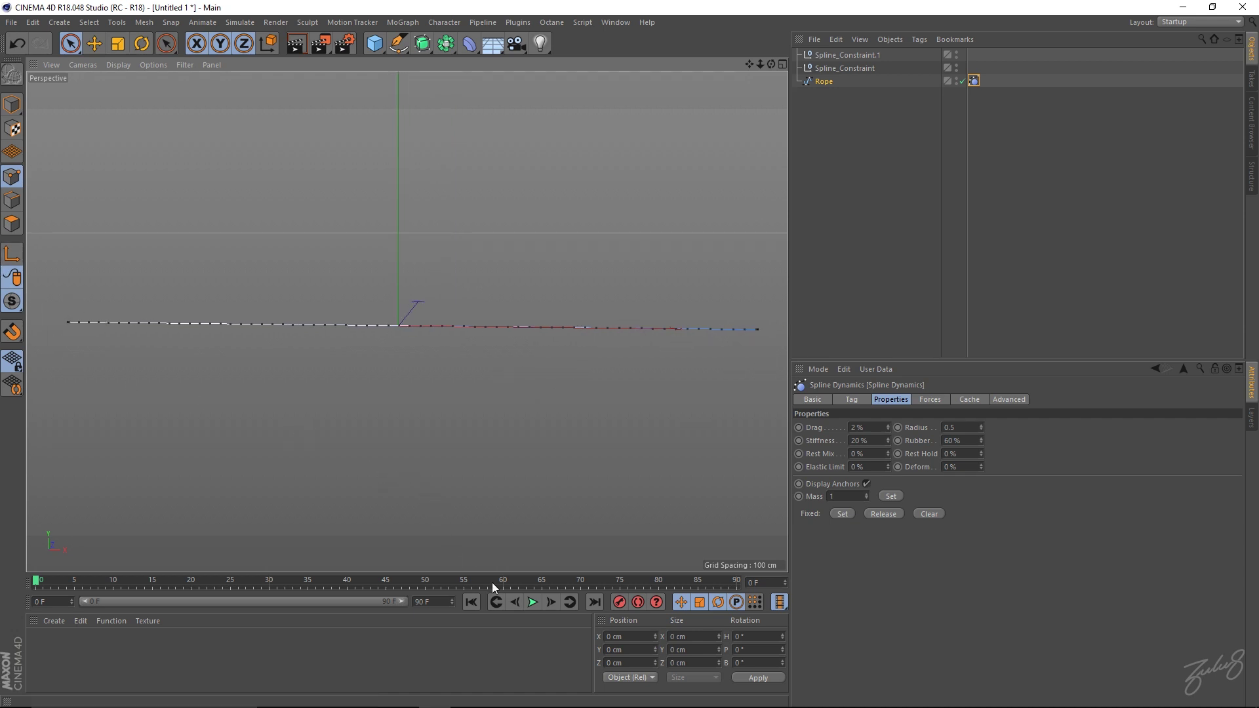
left_click_drag(505, 425, 436, 402, "alt")
left_click(534, 602)
left_click(534, 602)
left_click(471, 602)
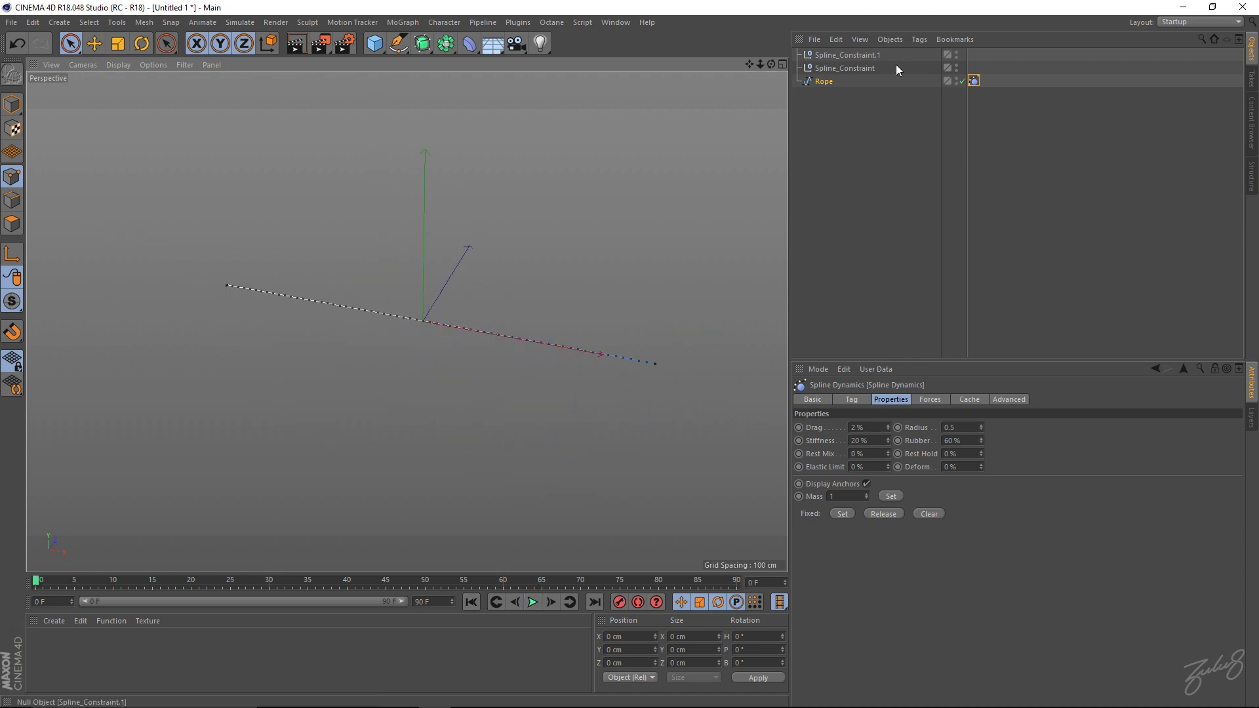
- Delete the Spline_Constraint.1 null and reselect Spline_Constraint
left_click(874, 66)
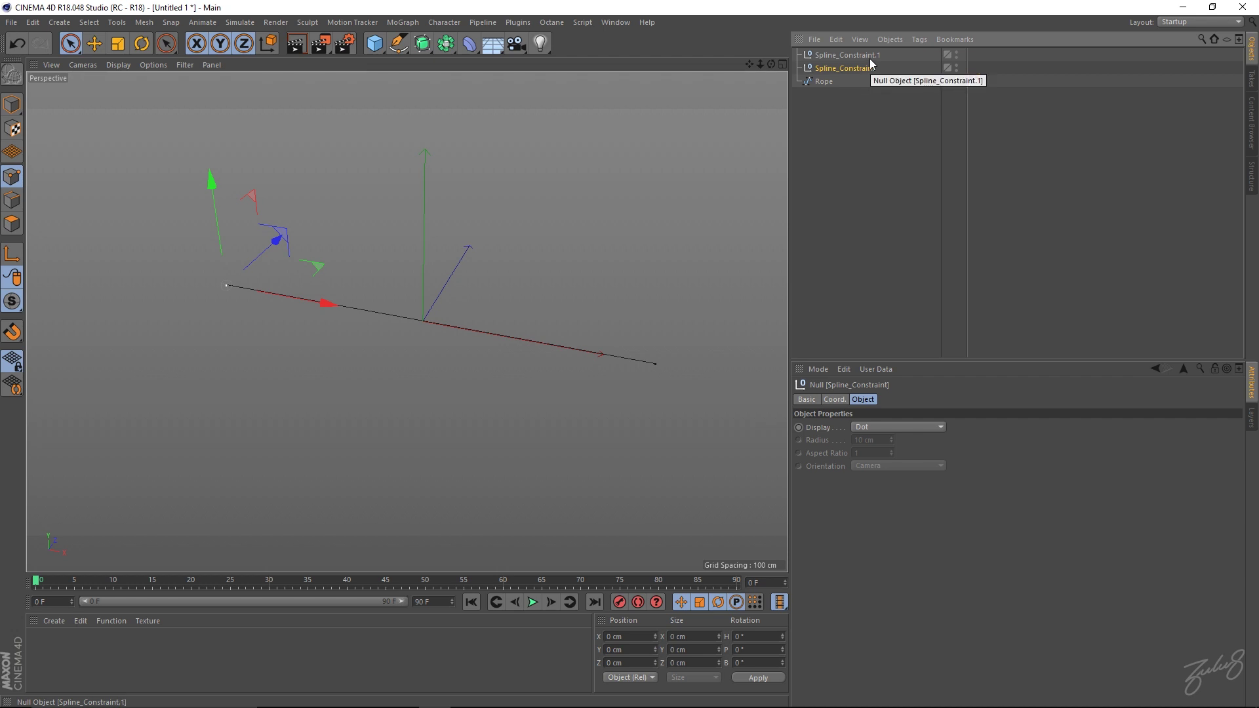
left_click(871, 60)
key("Delete")
left_click(861, 58)
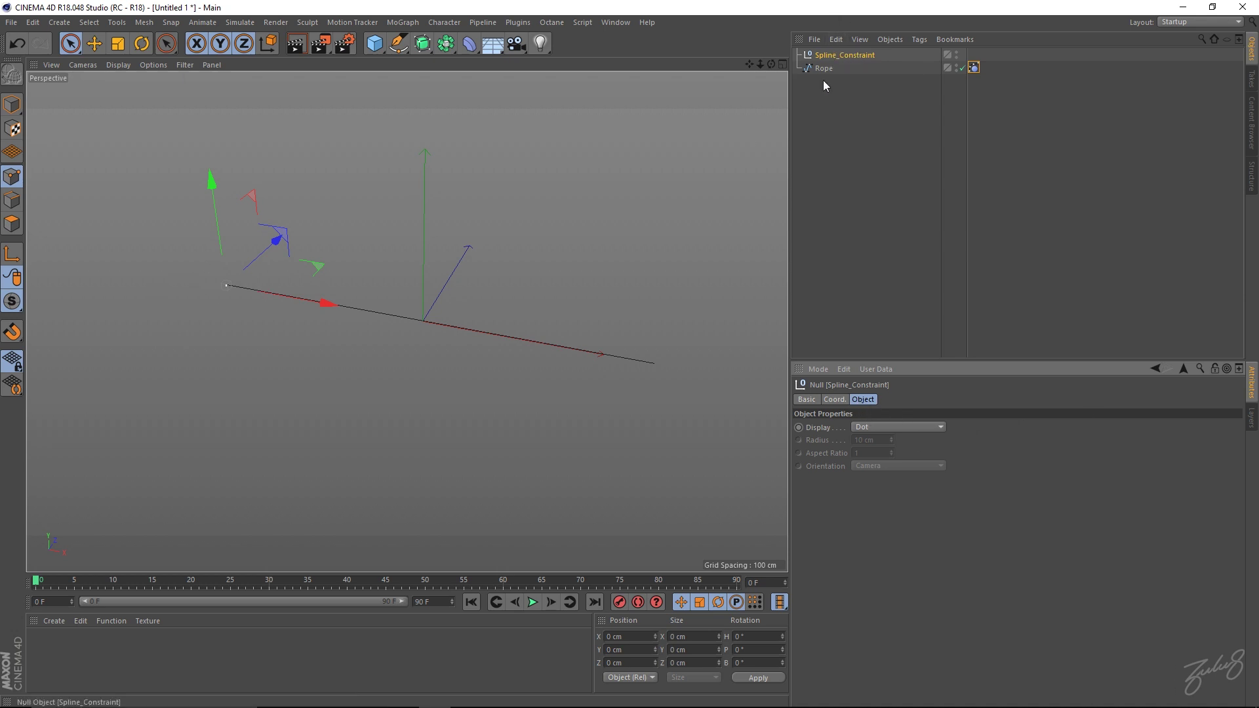
left_click_drag(248, 342, 226, 316, "alt")
- Set the Spline_Constraint null's display shape to Diamond
left_click(865, 98)
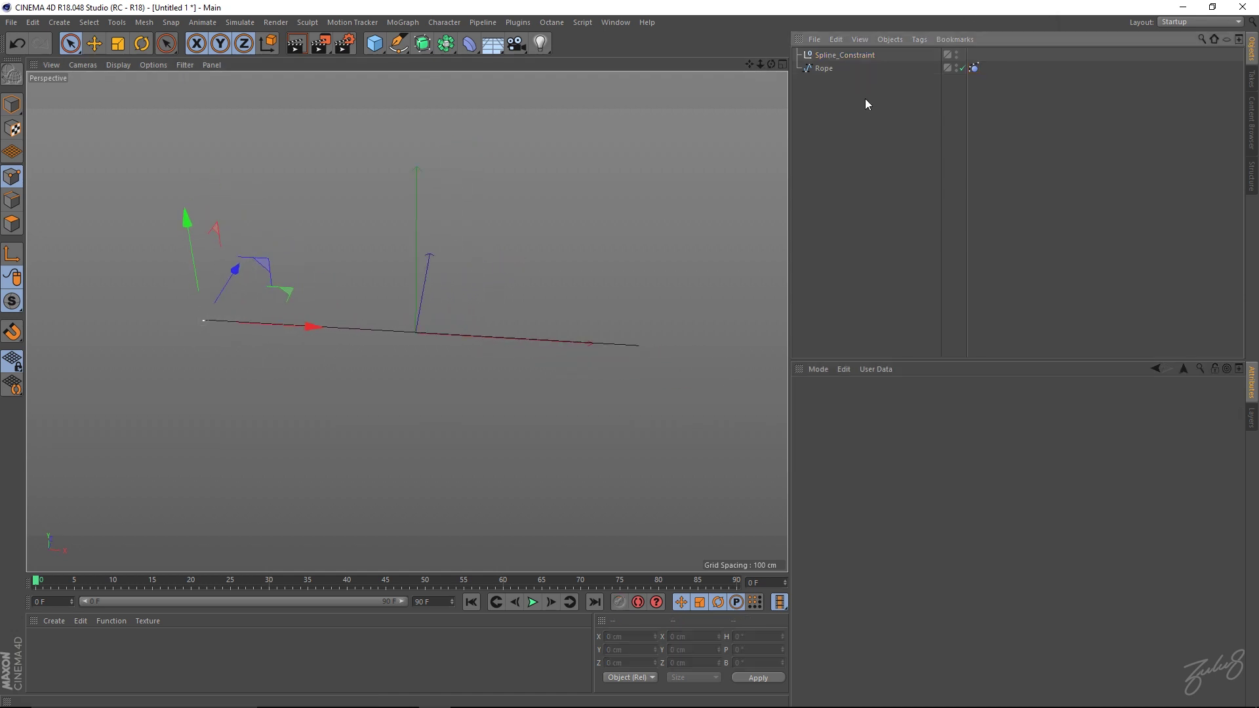
left_click(842, 55)
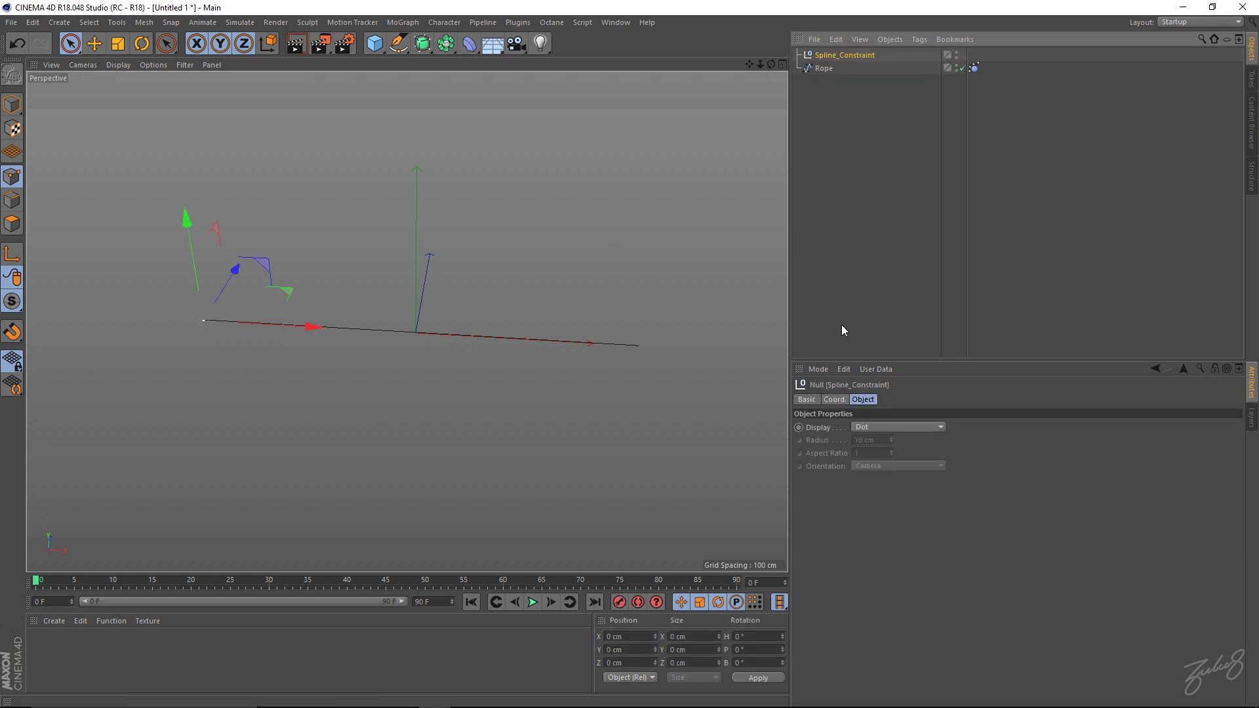
left_click(871, 427)
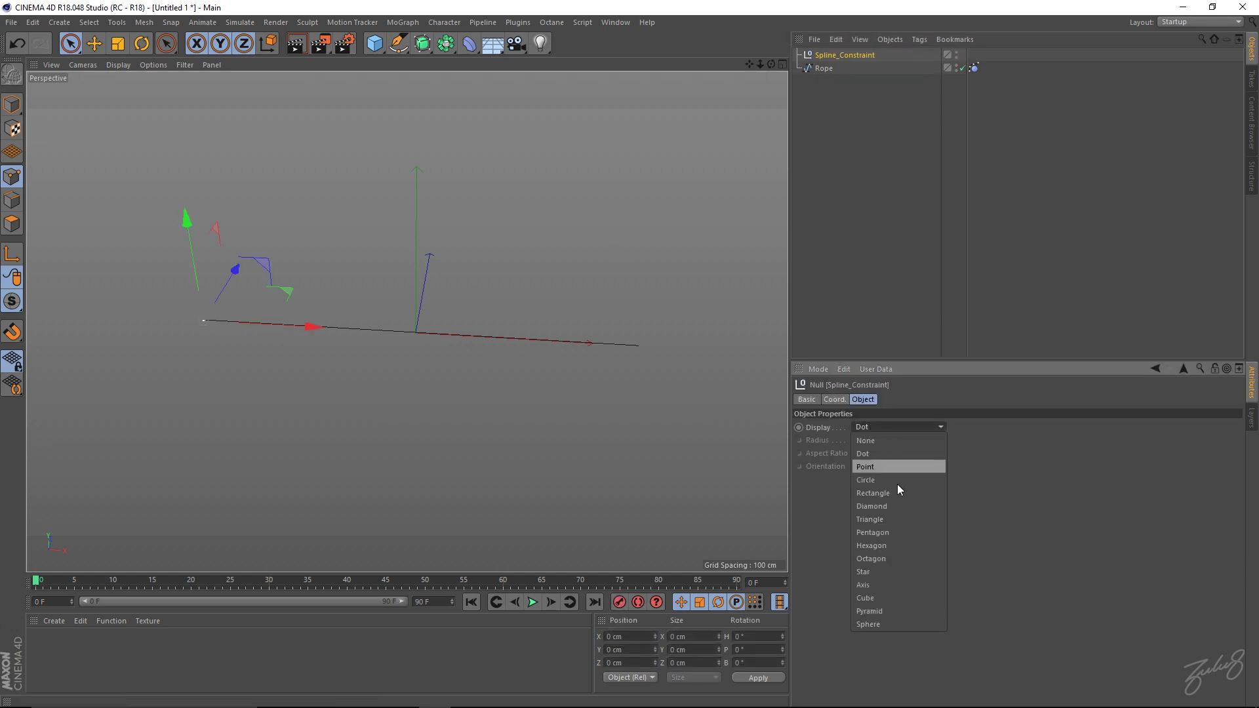
left_click(883, 507)
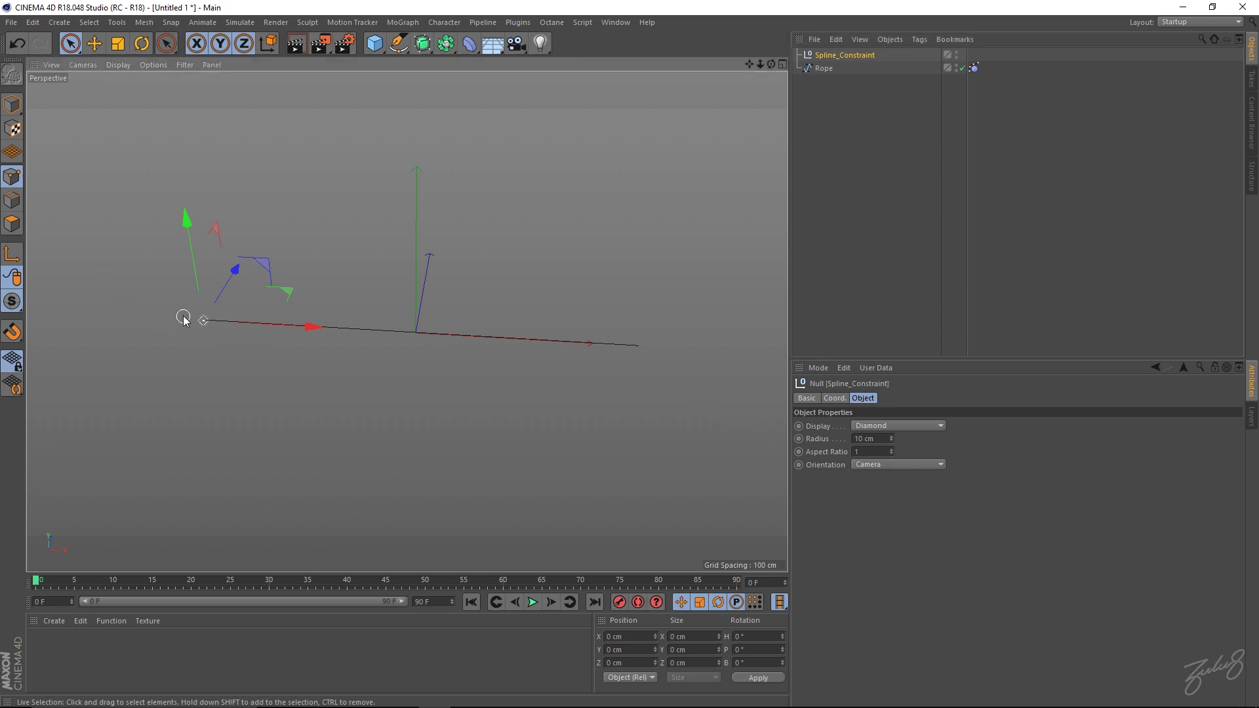
middle_click_drag(268, 356, 317, 368, "alt")
right_click_drag(205, 328, 301, 343, "alt")
left_click_drag(302, 347, 346, 278, "alt")
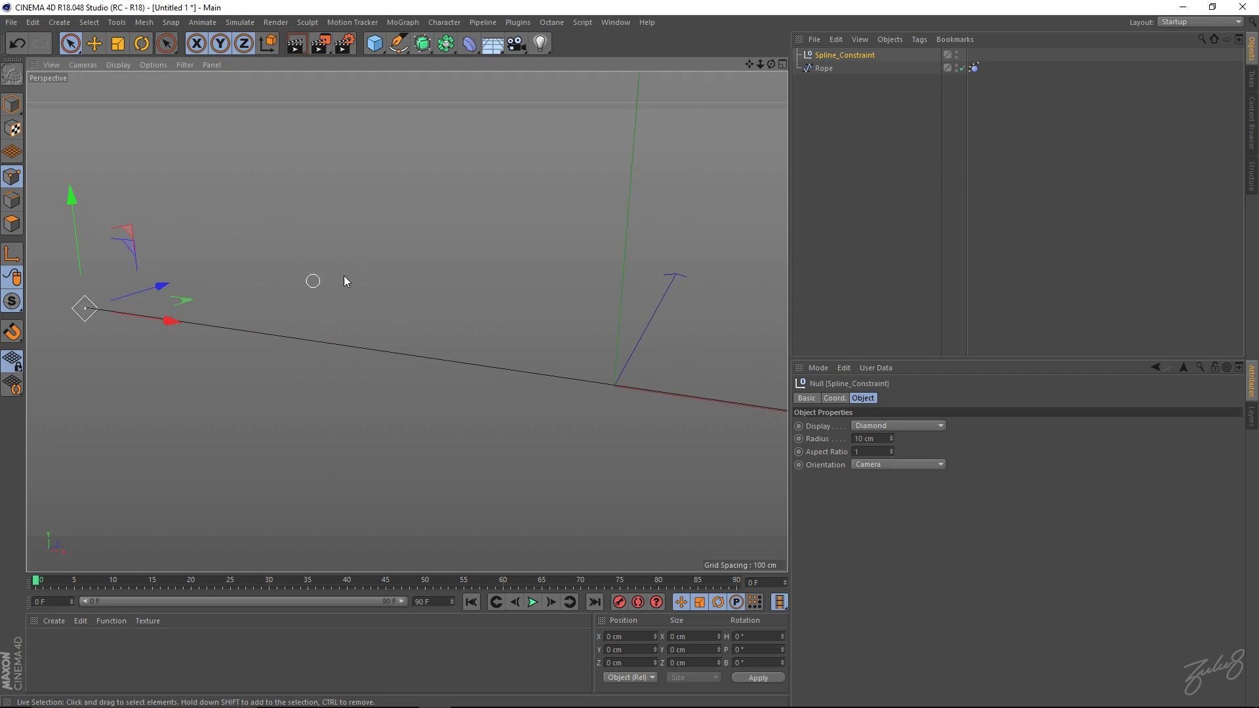
left_click(857, 156)
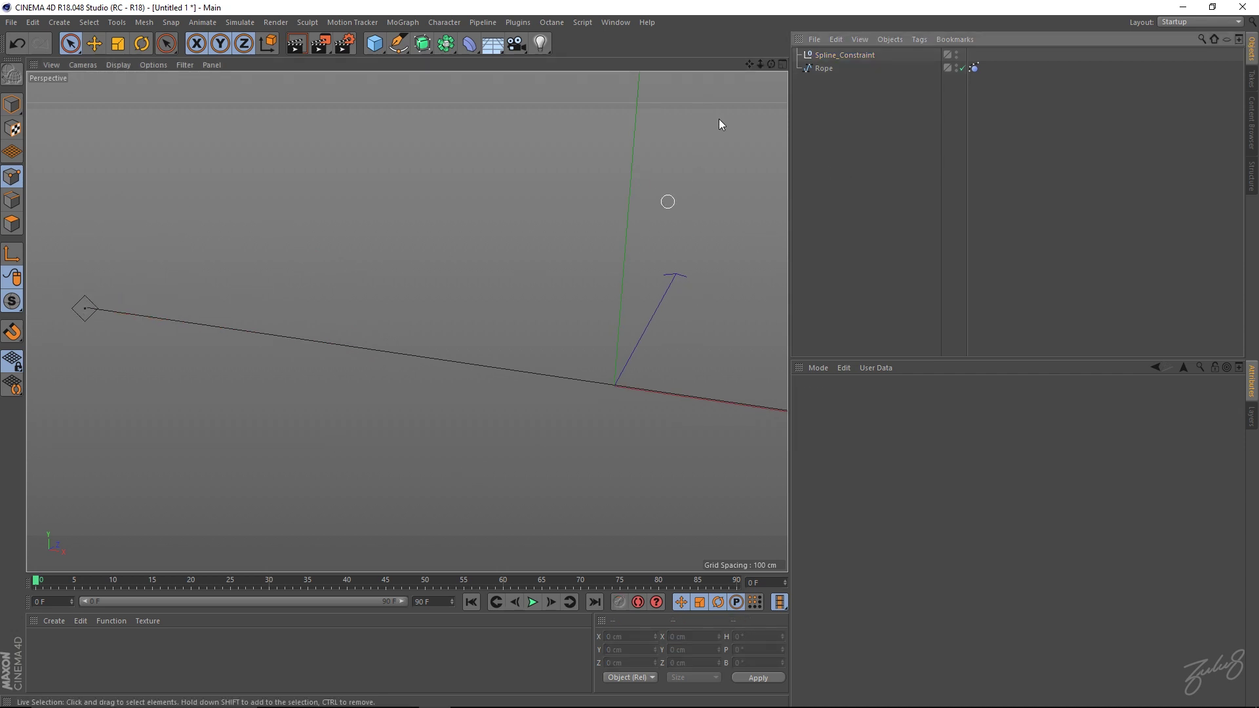
left_click(840, 55)
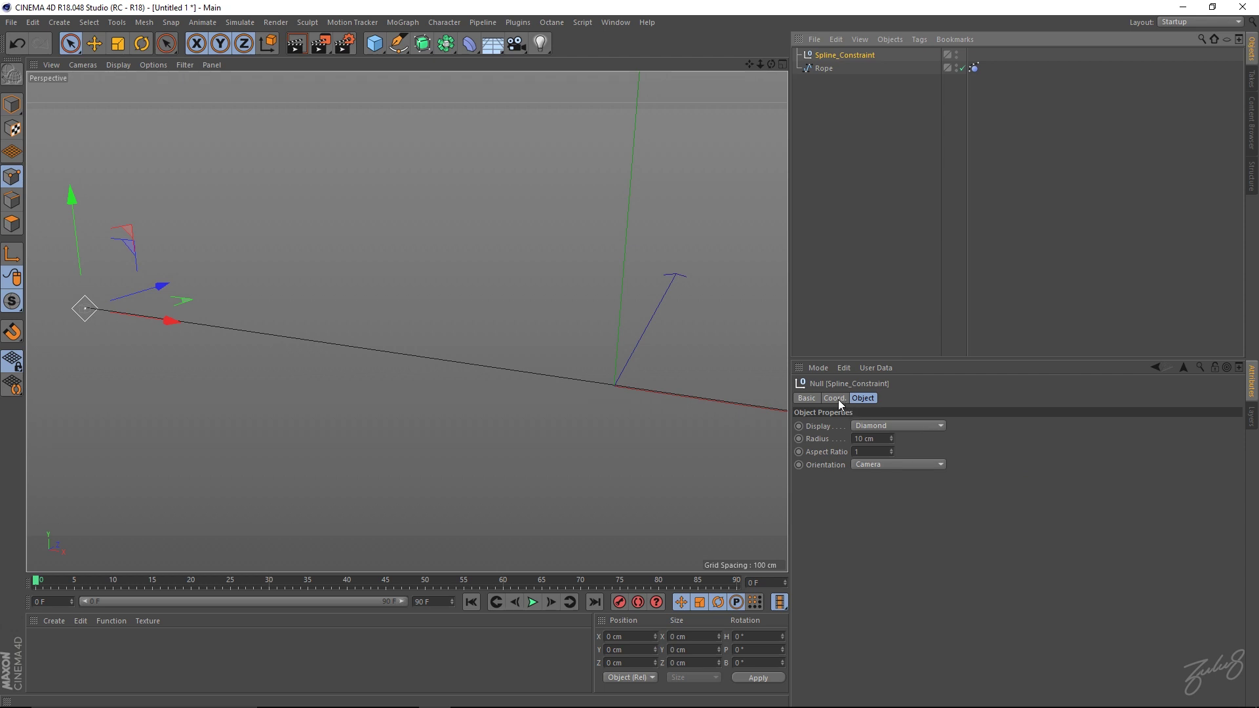
left_click_drag(352, 273, 373, 283, "alt")
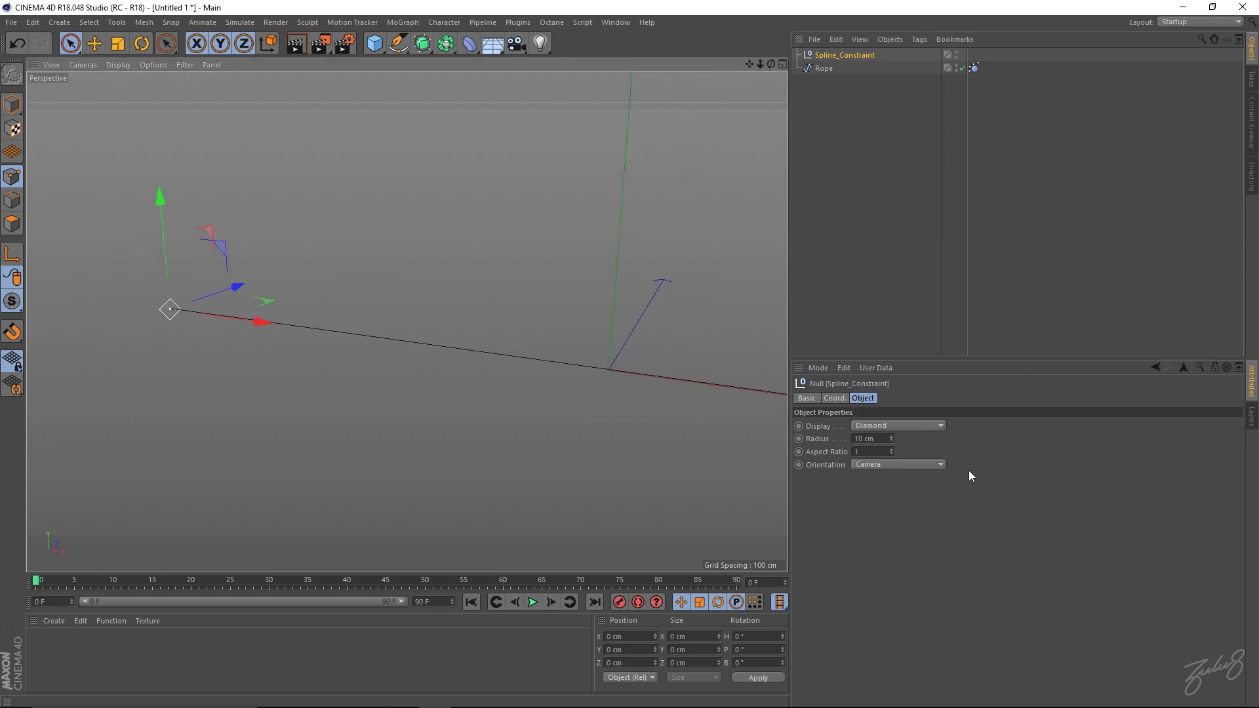
- Turn on Use Color with a mint-green display colour (H 163°, S 55%, V 100%)
left_click(810, 398)
left_click(880, 477)
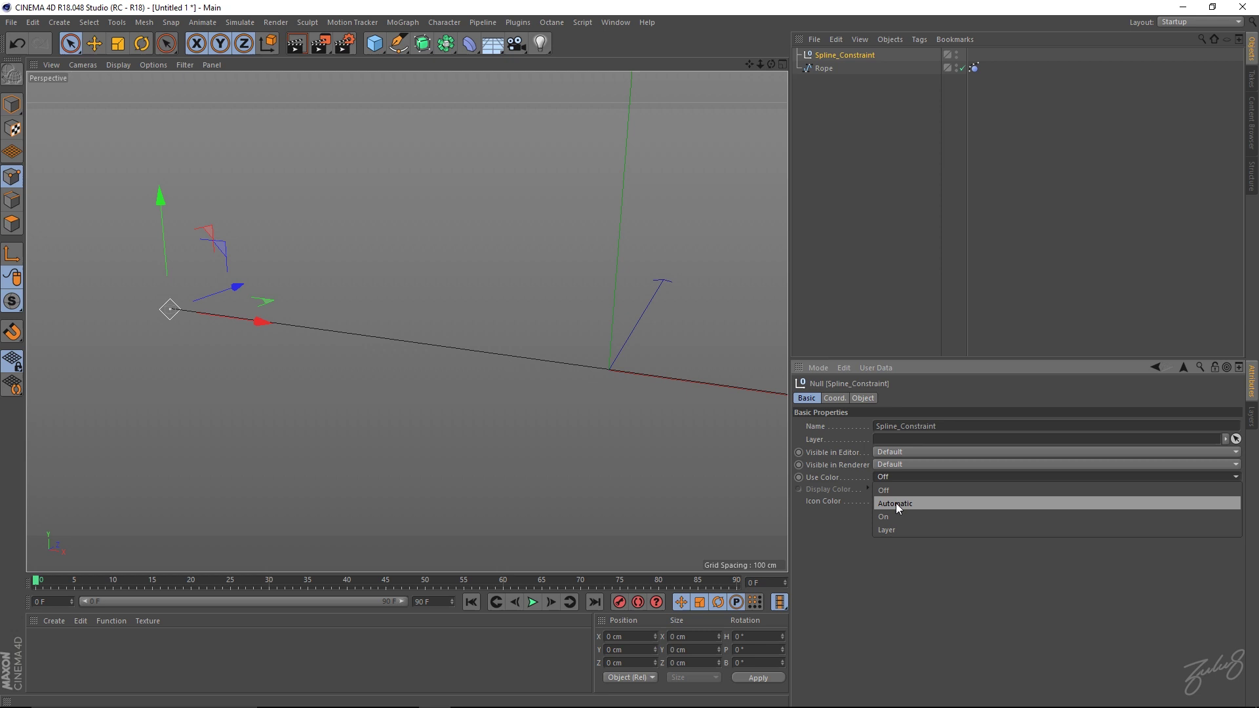
left_click(884, 516)
left_click(880, 490)
left_click(888, 490)
left_click(902, 489)
left_click(934, 502)
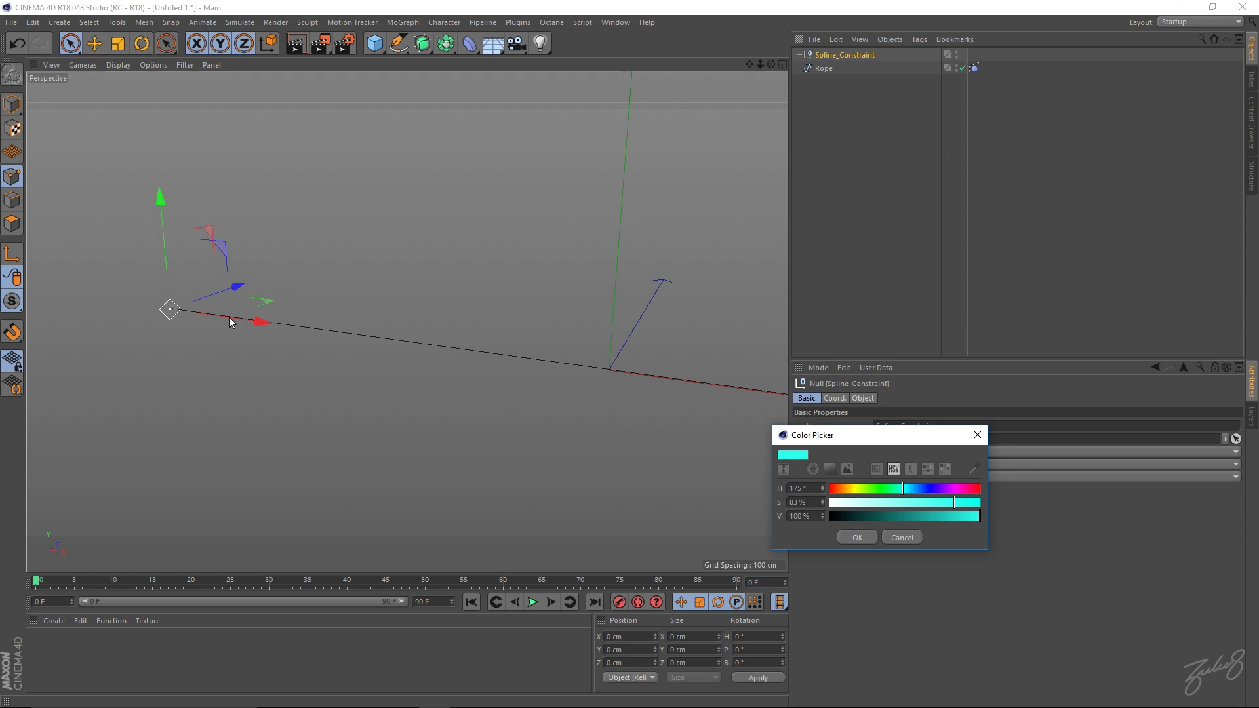
left_click_drag(884, 489, 898, 489)
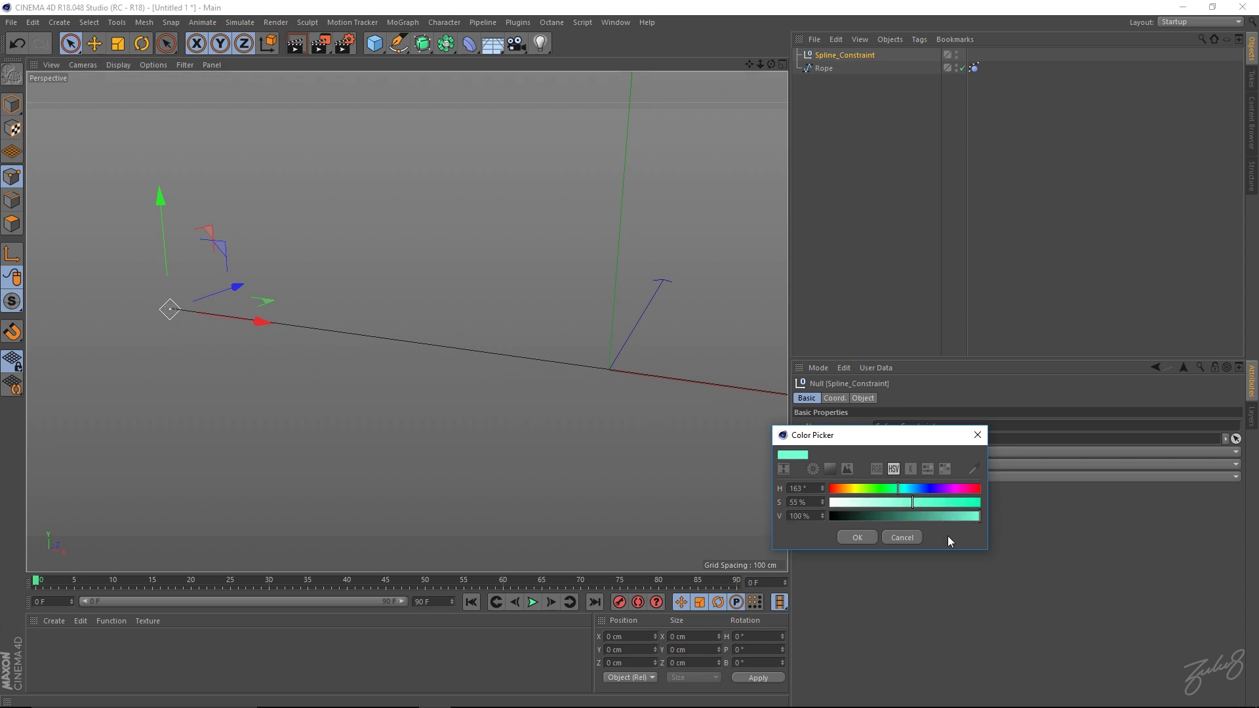
left_click(855, 537)
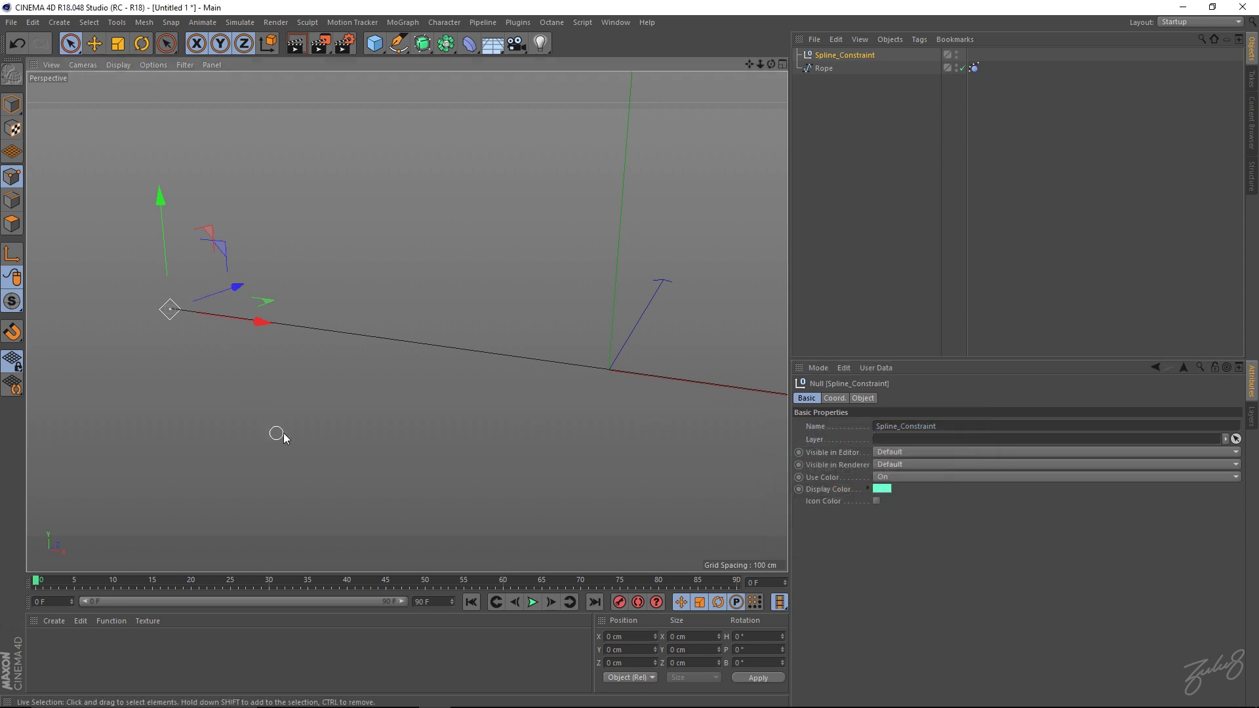
left_click(927, 164)
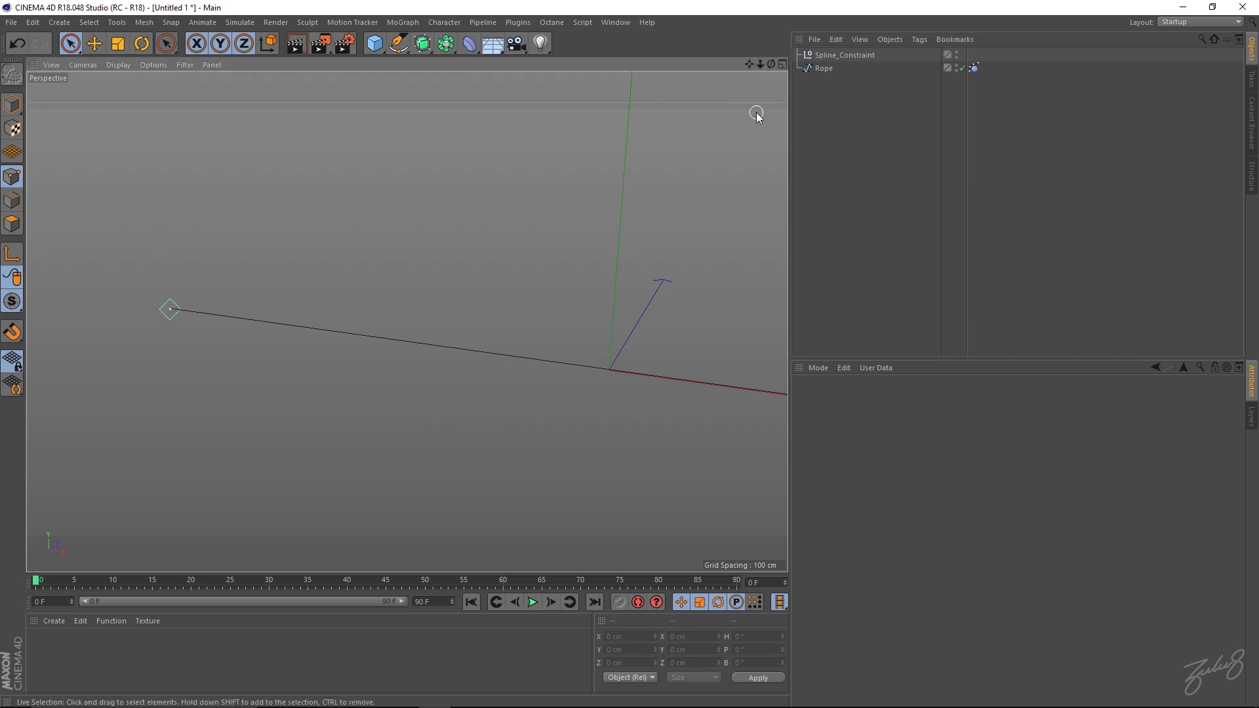
left_click(887, 54)
left_click_drag(750, 184, 577, 349, "alt")
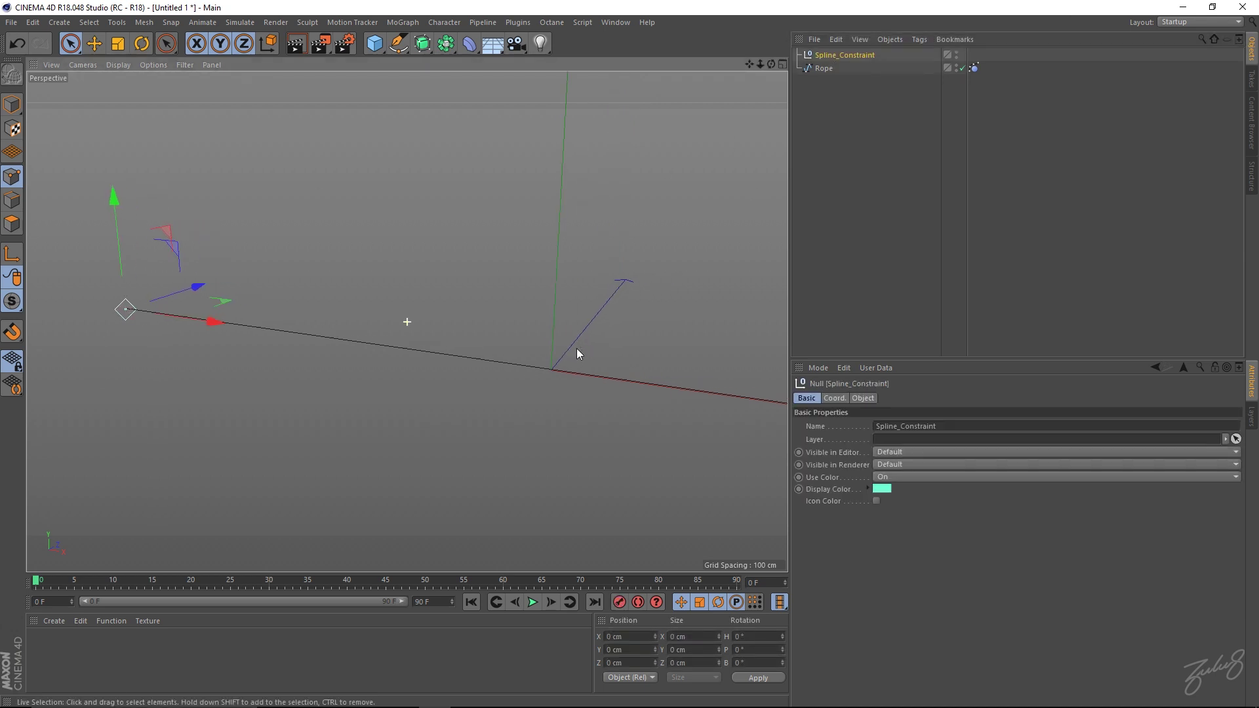
- Copy and paste Spline_Constraint, moving the copy to the rope's right end
left_click(840, 57)
key("ctrl+c")
key("ctrl+v")
left_click_drag(210, 324, 771, 362)
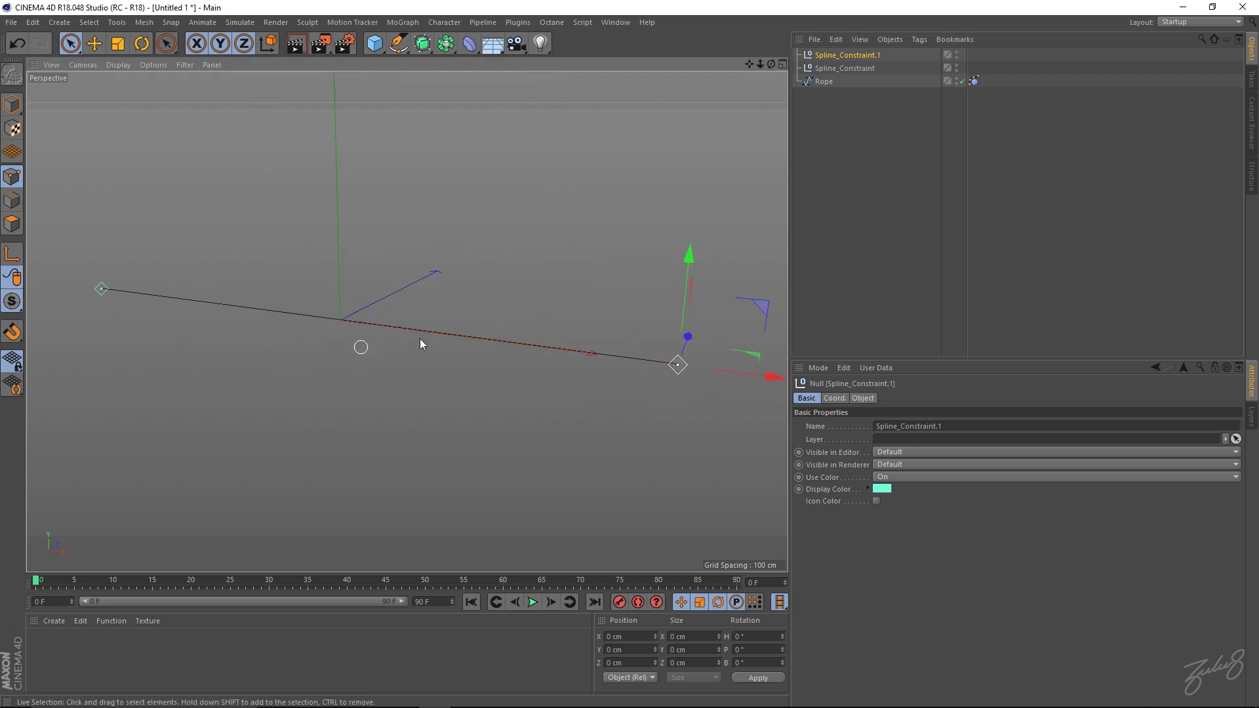
left_click(846, 142)
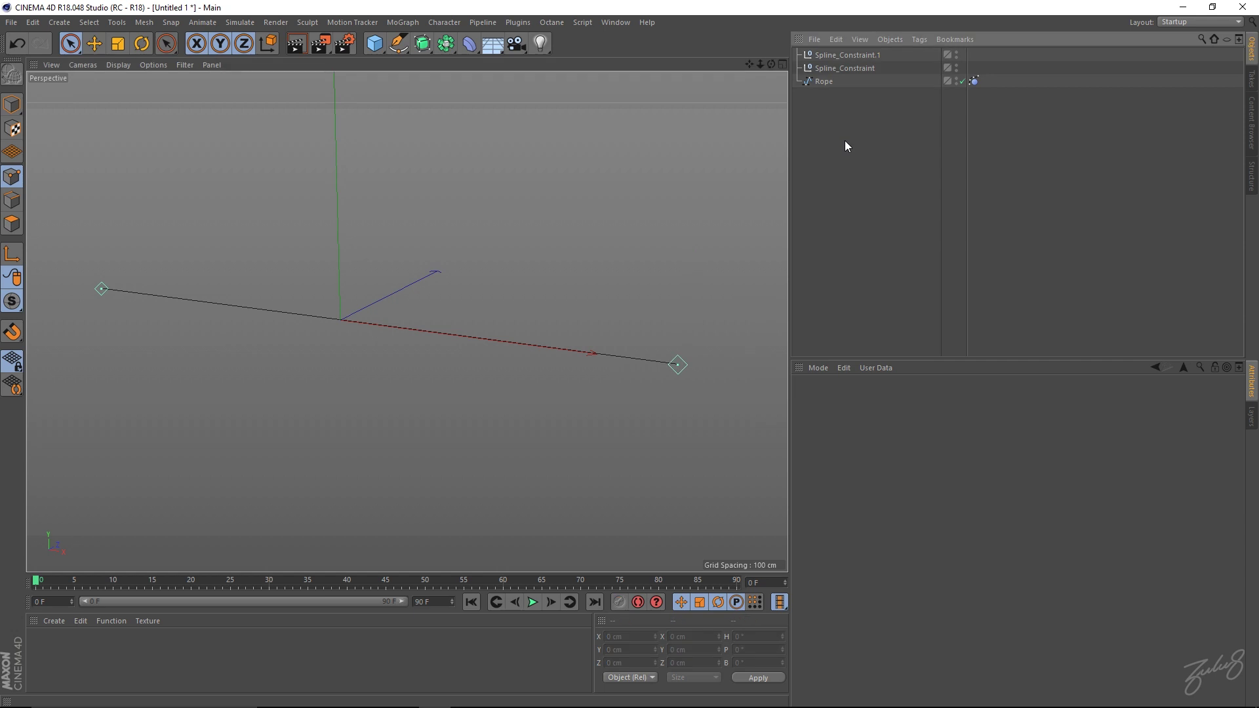
- Select the Rope spline and orbit the view to inspect it along its length
left_click(828, 83)
middle_click_drag(430, 298, 517, 320, "alt")
right_click_drag(216, 307, 419, 320, "alt")
left_click_drag(245, 320, 310, 316, "alt")
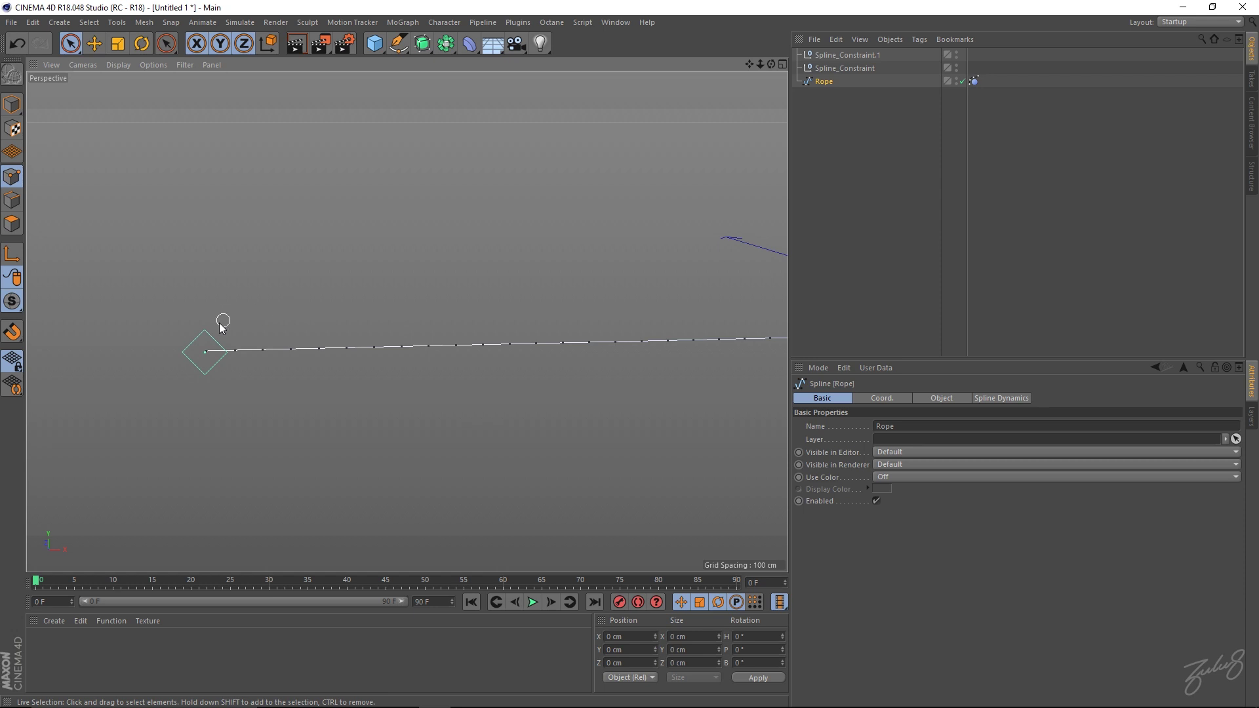
left_click_drag(275, 360, 332, 365, "alt")
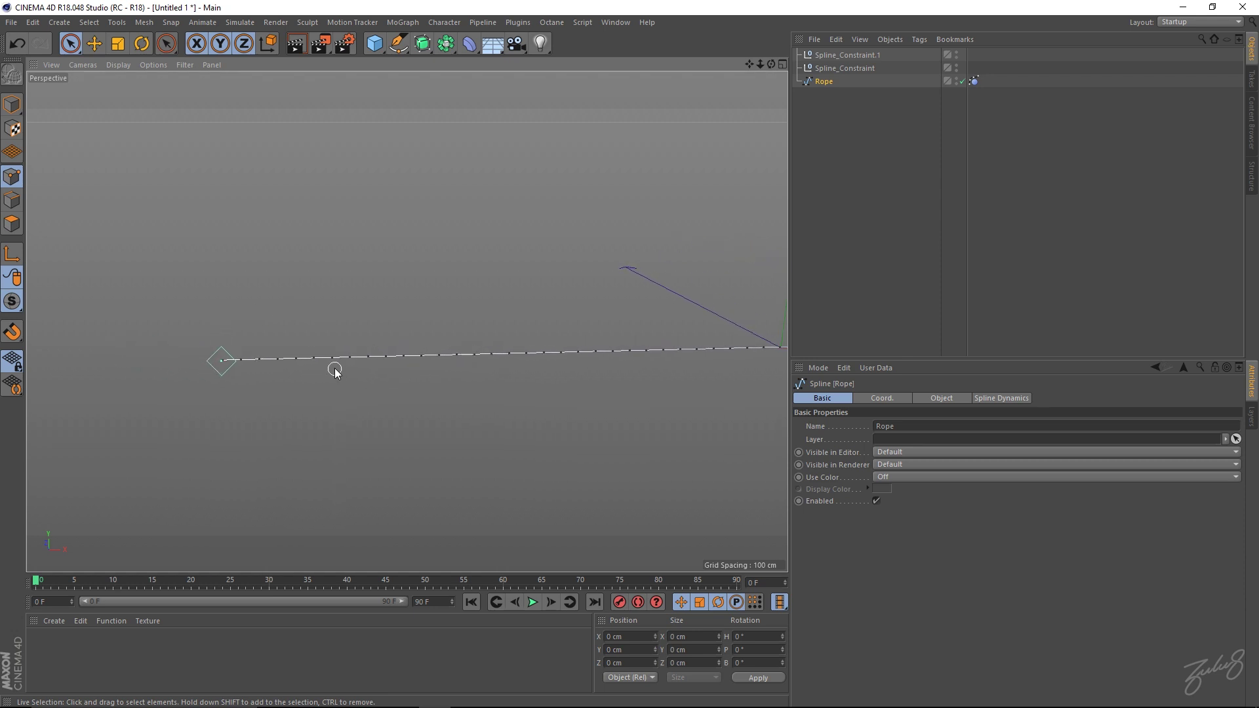
left_click_drag(543, 376, 432, 343, "alt")
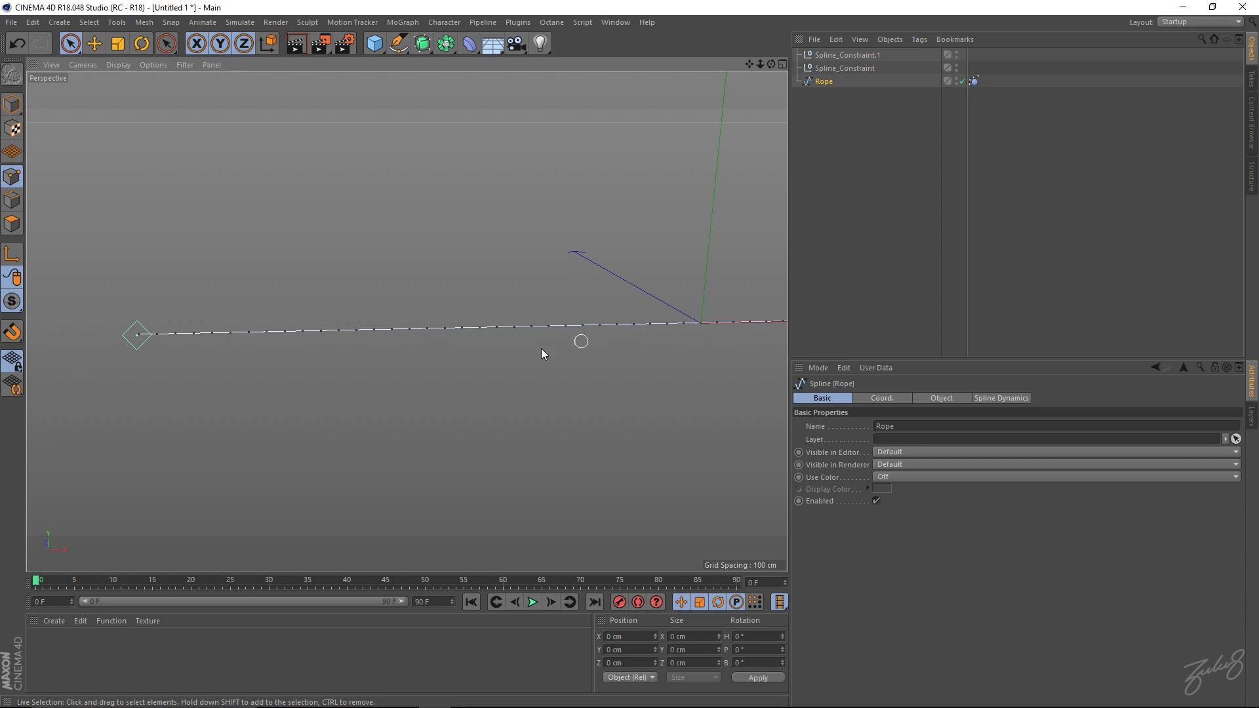
left_click_drag(245, 318, 424, 319, "alt")
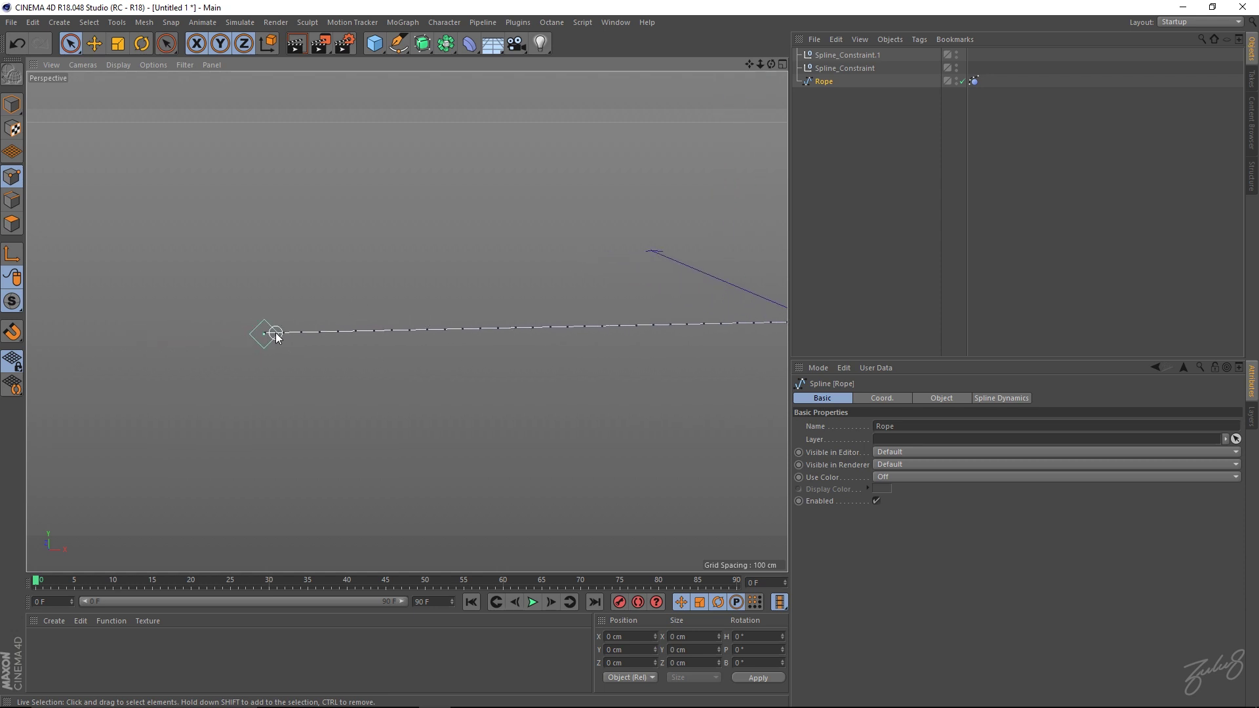
left_click_drag(529, 337, 391, 360, "alt")
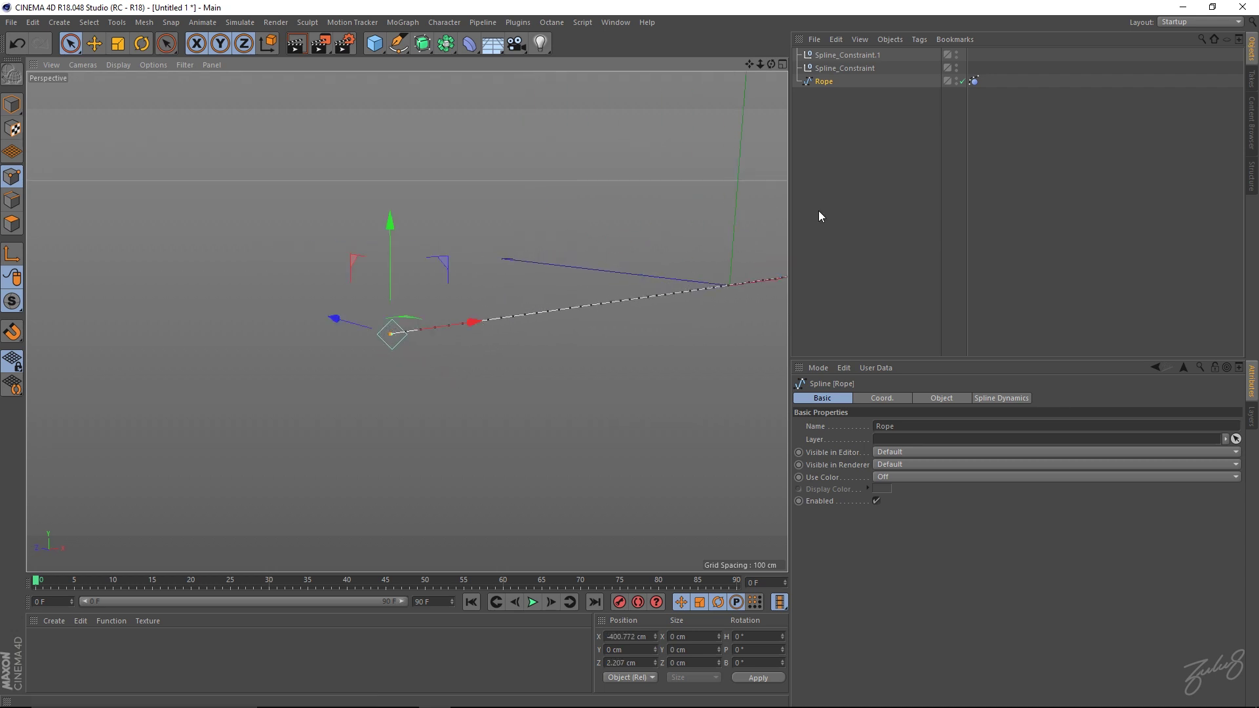
- Add a hair Constraint tag to the Rope object
right_click(824, 84)
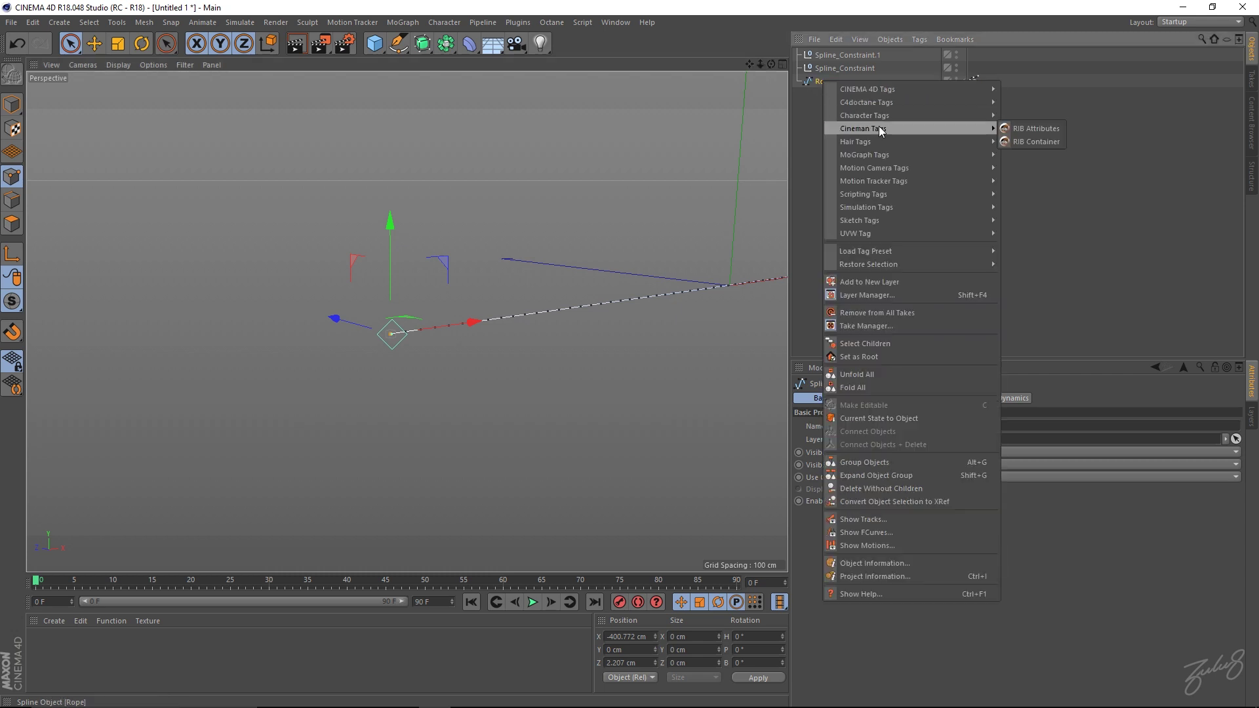
mouse_move(880, 140)
left_click(1014, 141)
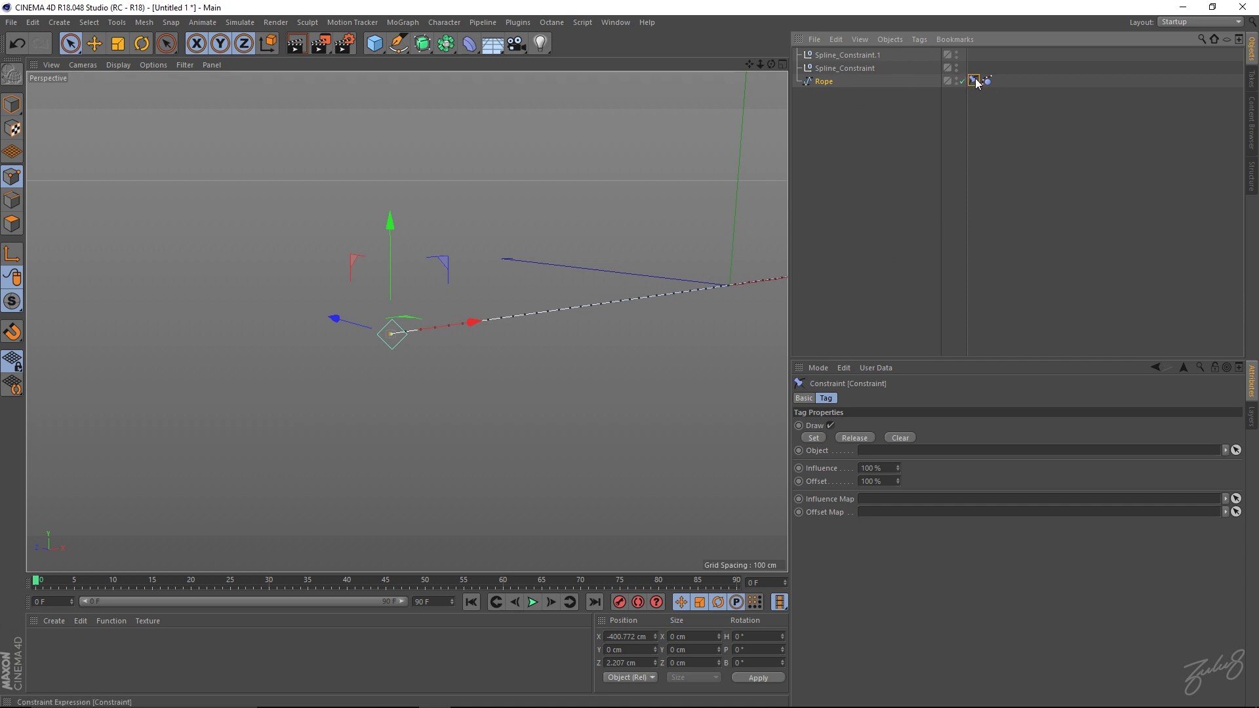
middle_click_drag(497, 290, 462, 289, "alt")
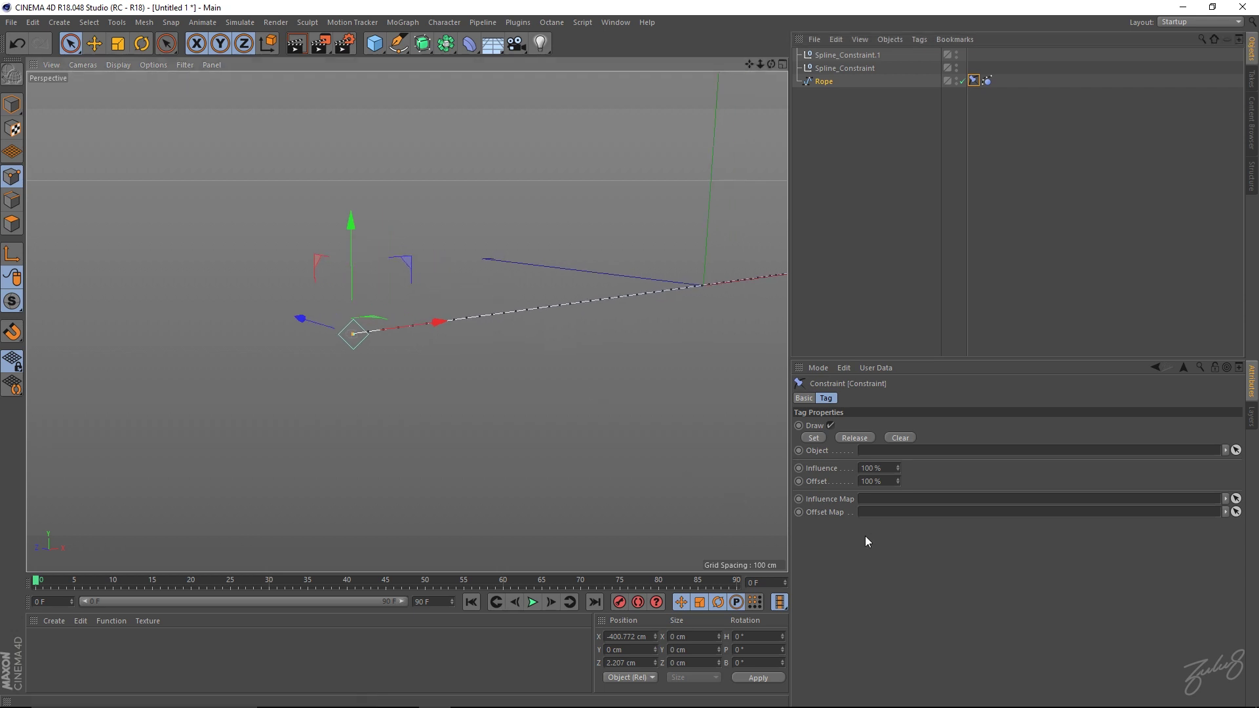
- Make Spline_Constraint the Constraint tag's target Object
left_click(841, 68)
left_click(831, 80)
left_click(832, 69)
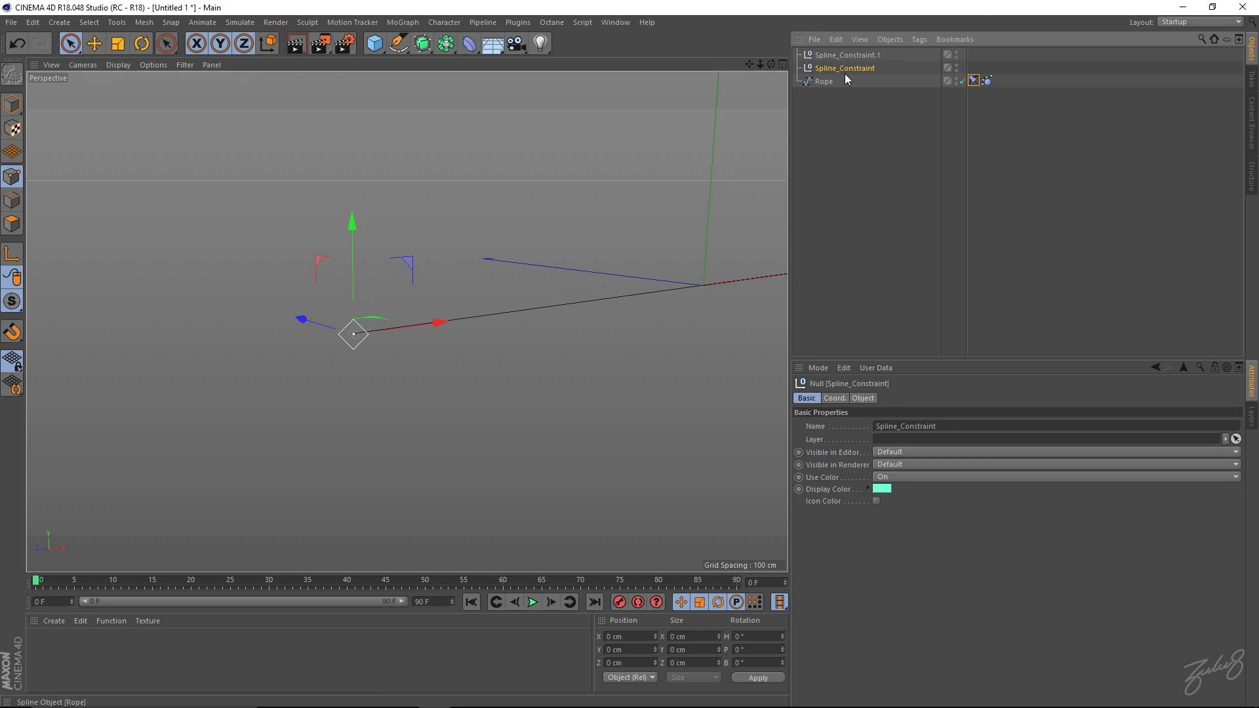
left_click(827, 80)
left_click(841, 69)
left_click(973, 81)
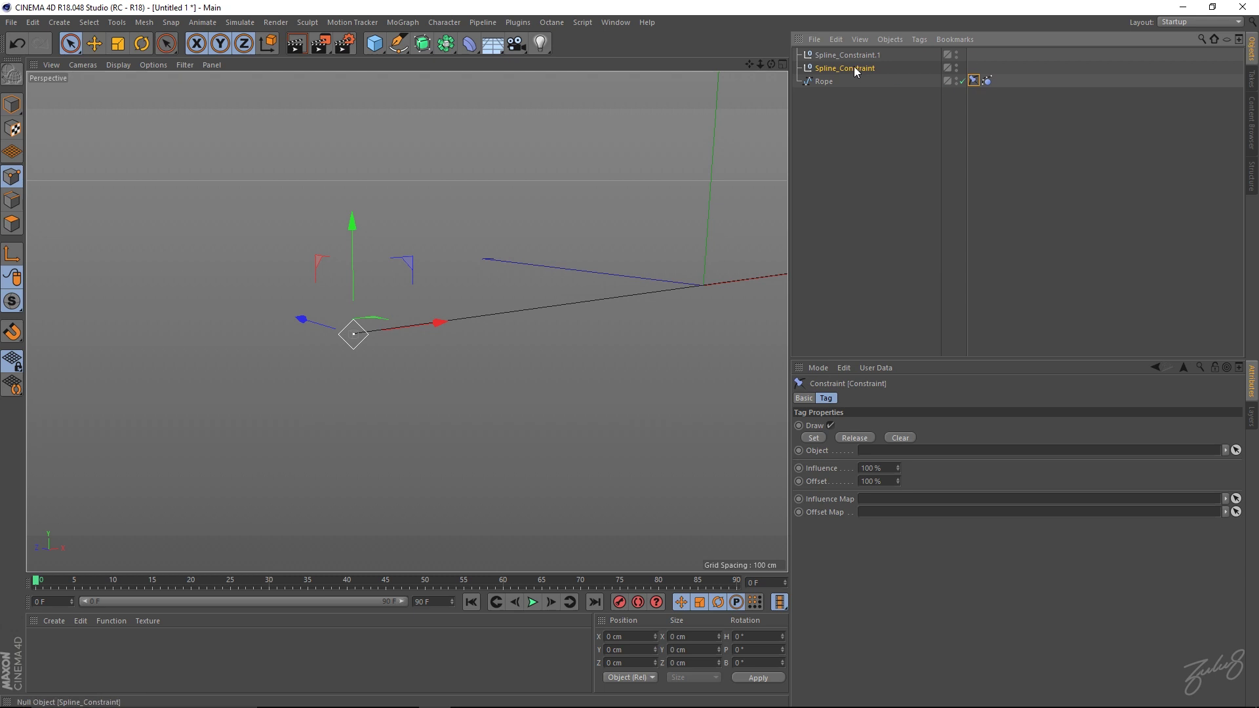
left_click_drag(880, 421, 878, 453)
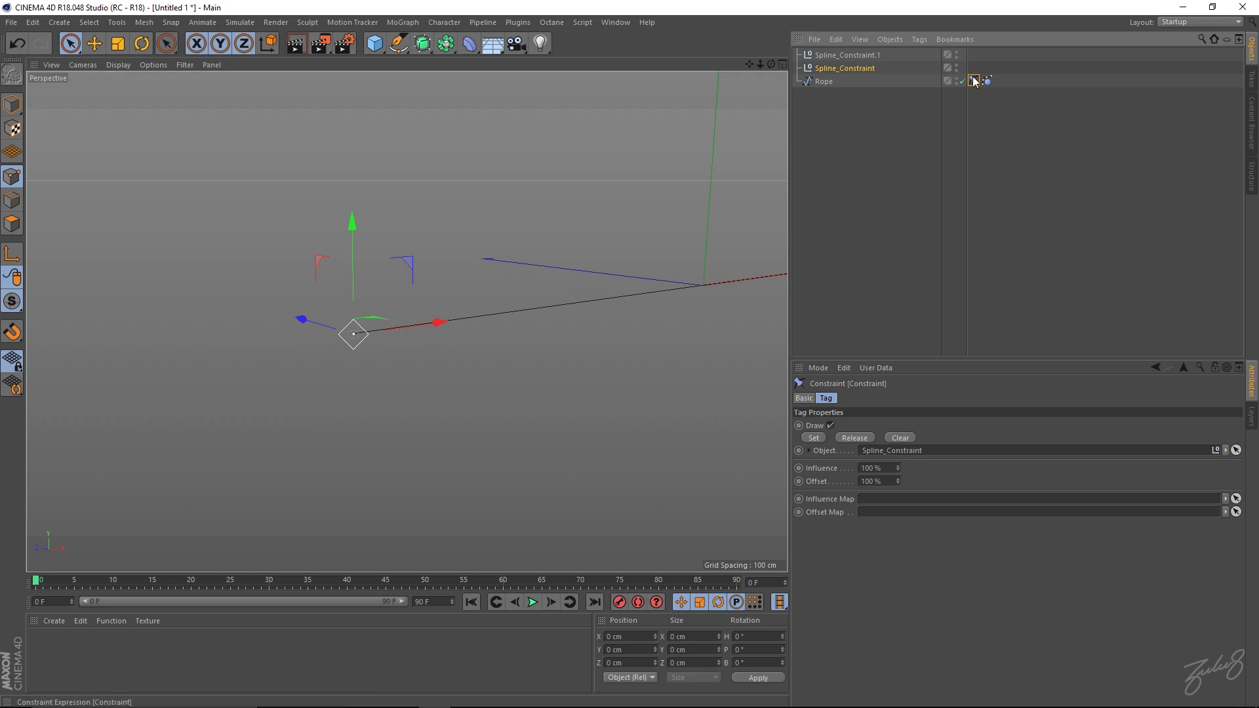
- Select the rope's left end point and Set it as the constrained point
left_click(825, 81)
left_click(401, 370)
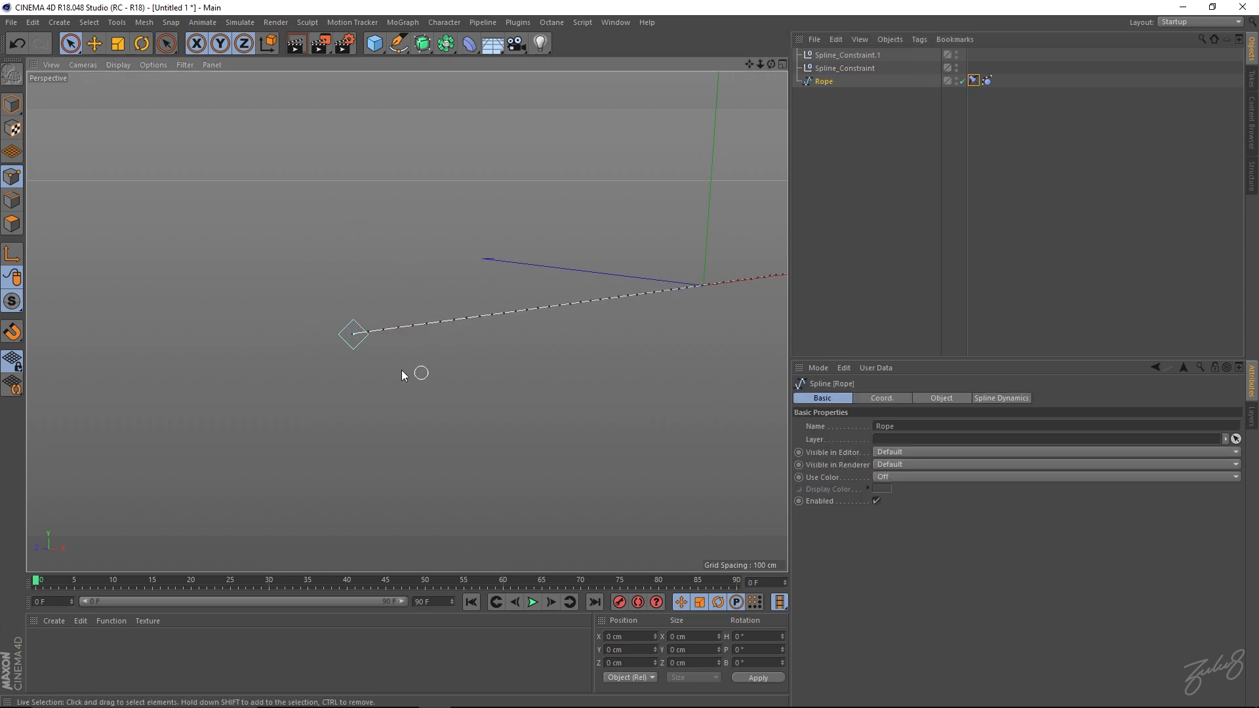
left_click(346, 337)
left_click(351, 339)
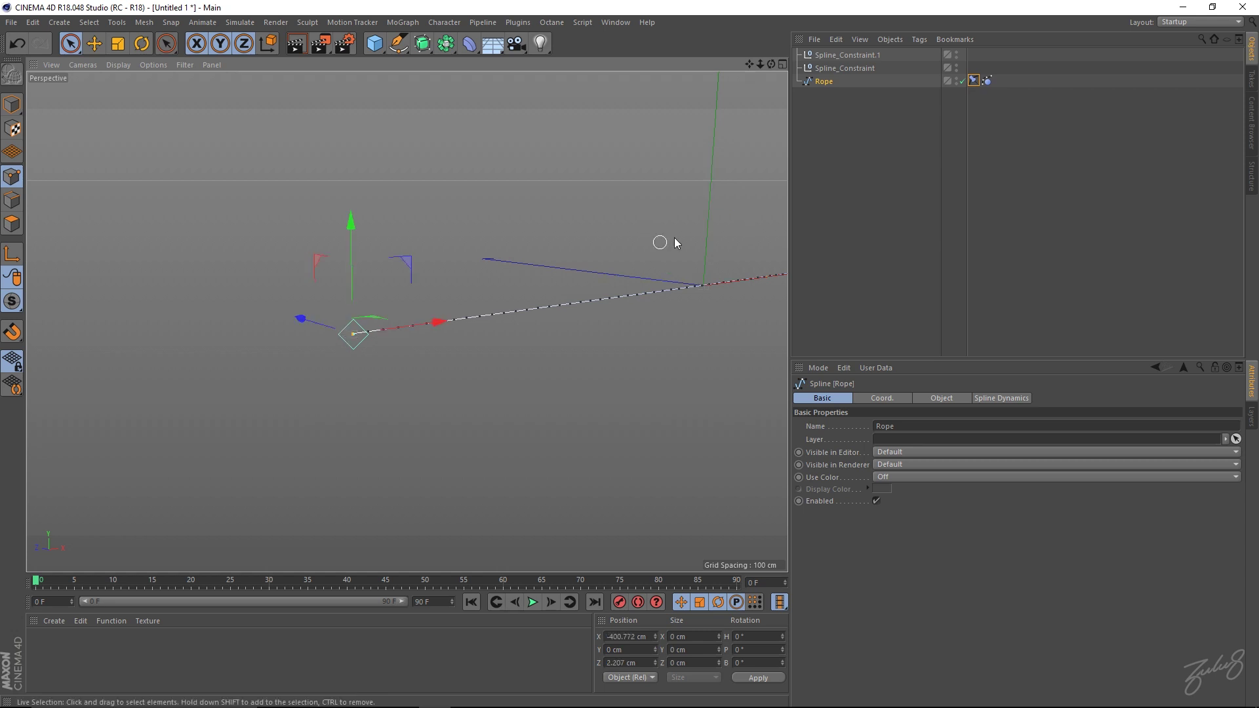
left_click(974, 80)
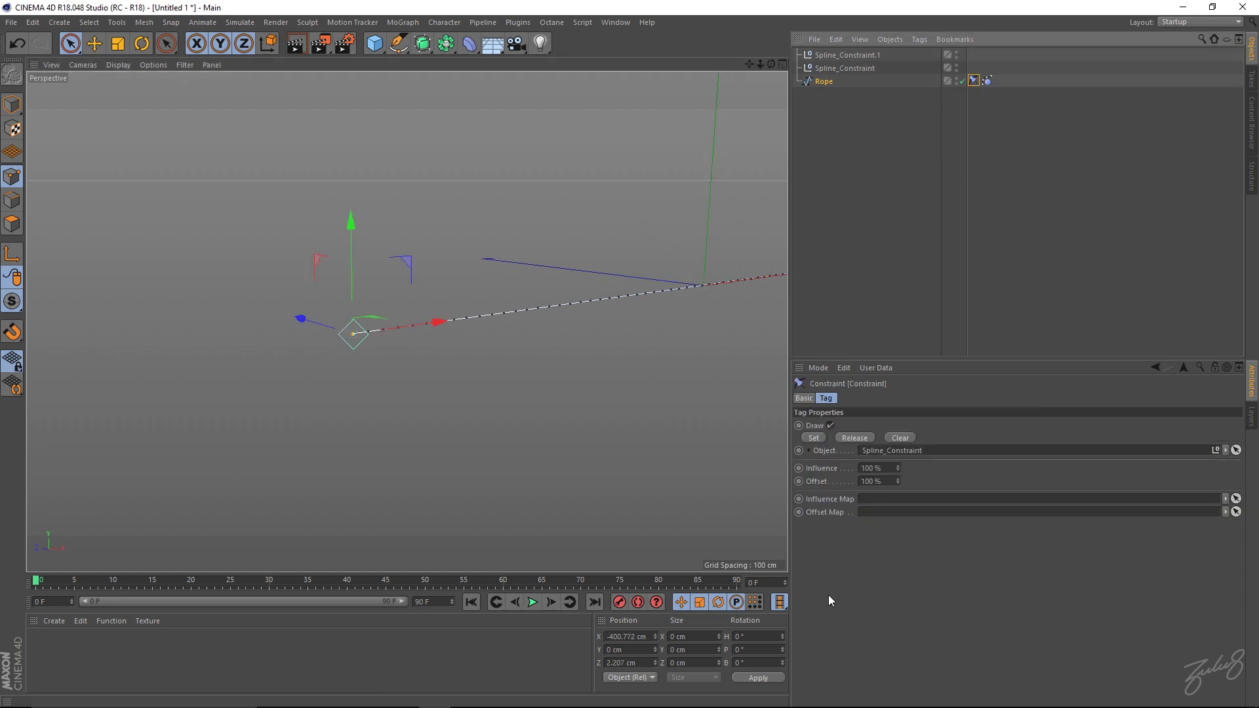
left_click(816, 440)
- Zoom in on the pinned left end, toggling the constraint's drawing off and back on
left_click_drag(333, 333, 375, 359, "alt")
right_click_drag(348, 328, 623, 354, "alt")
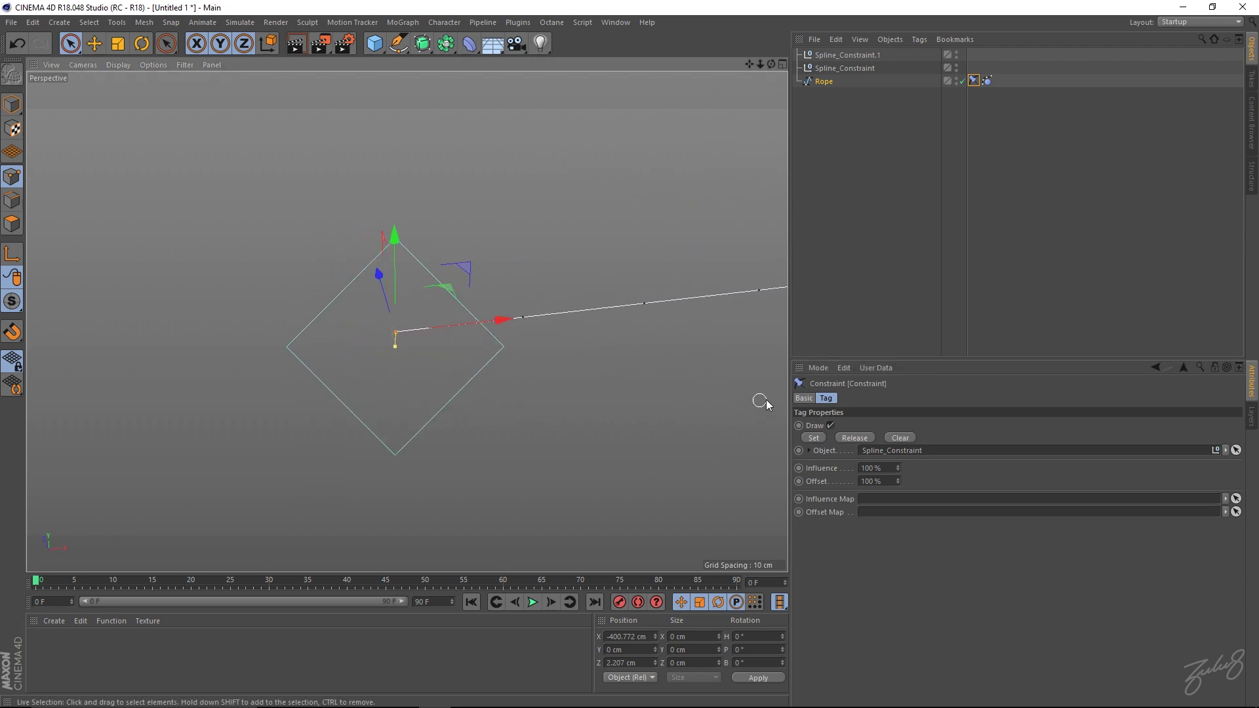
left_click(831, 425)
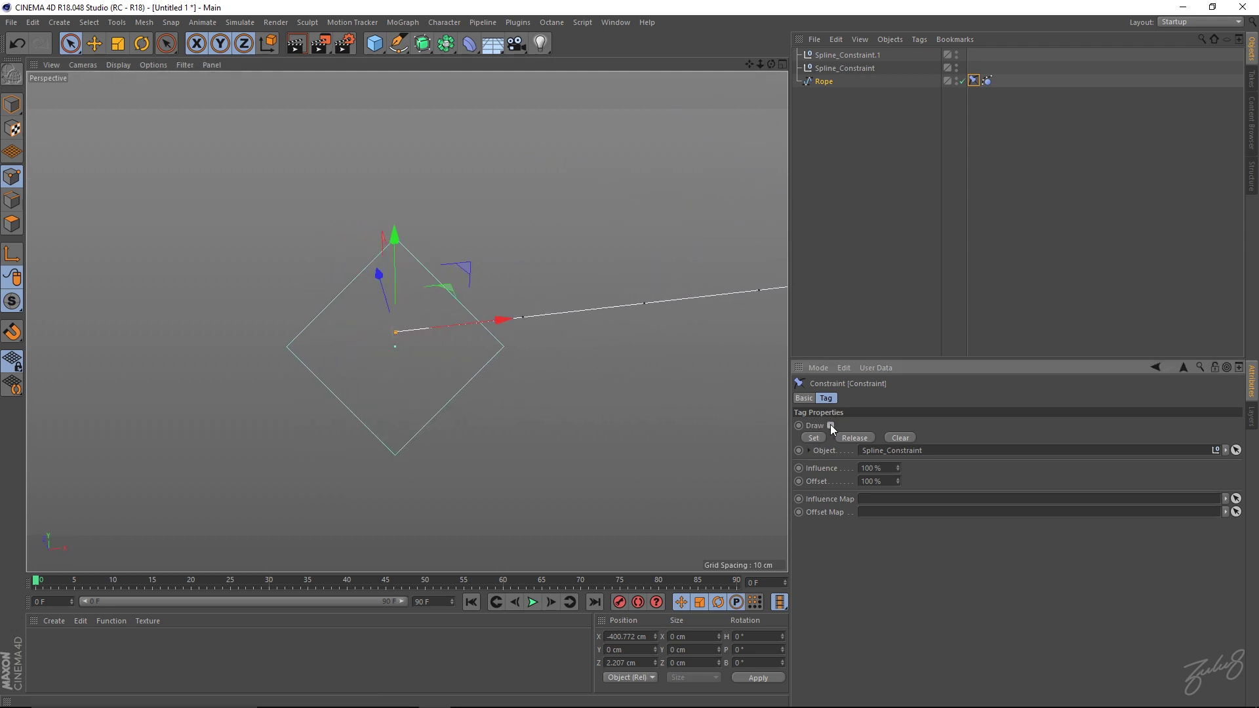
left_click(830, 425)
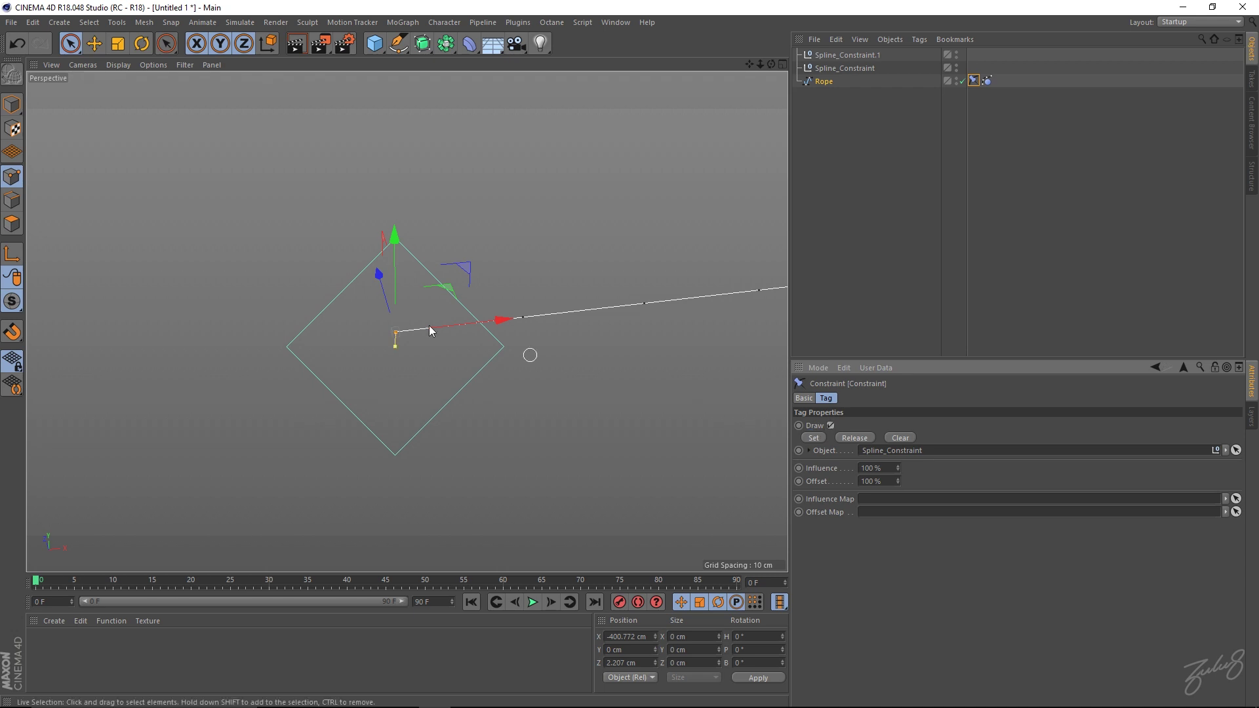
left_click_drag(353, 329, 210, 326, "alt")
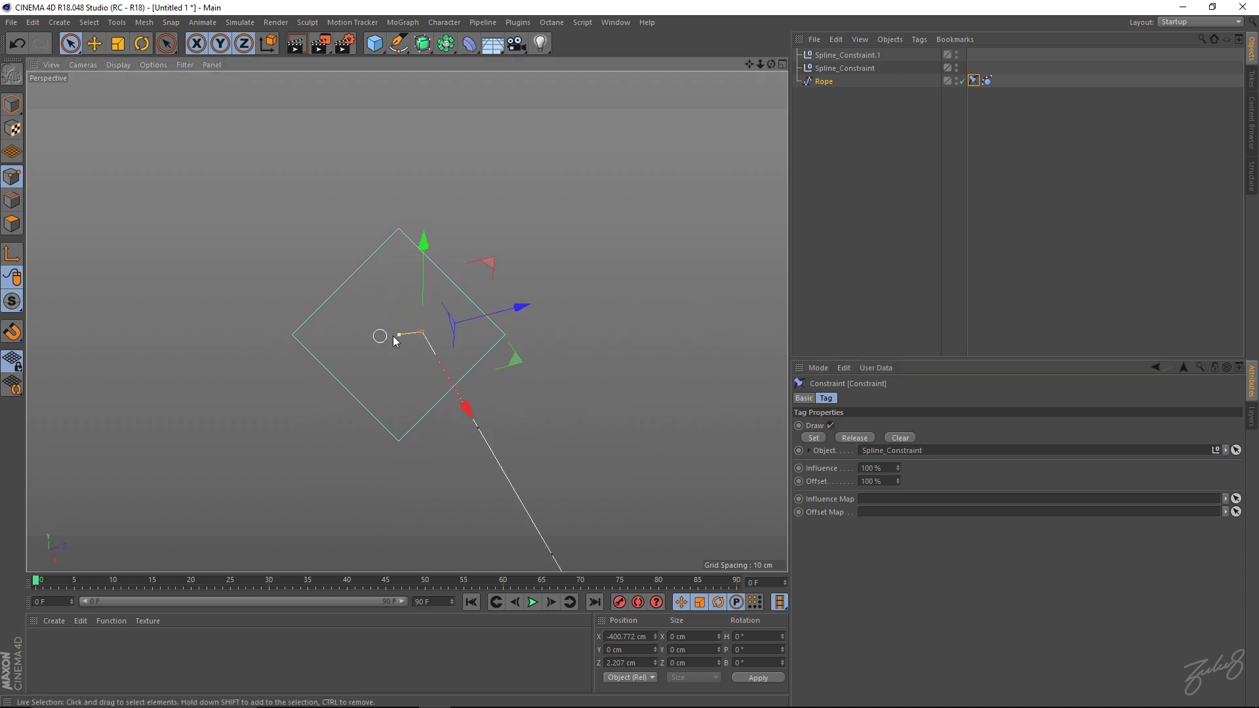
left_click_drag(407, 337, 438, 341, "alt")
right_click_drag(439, 337, 473, 338, "alt")
left_click_drag(400, 337, 457, 337, "alt")
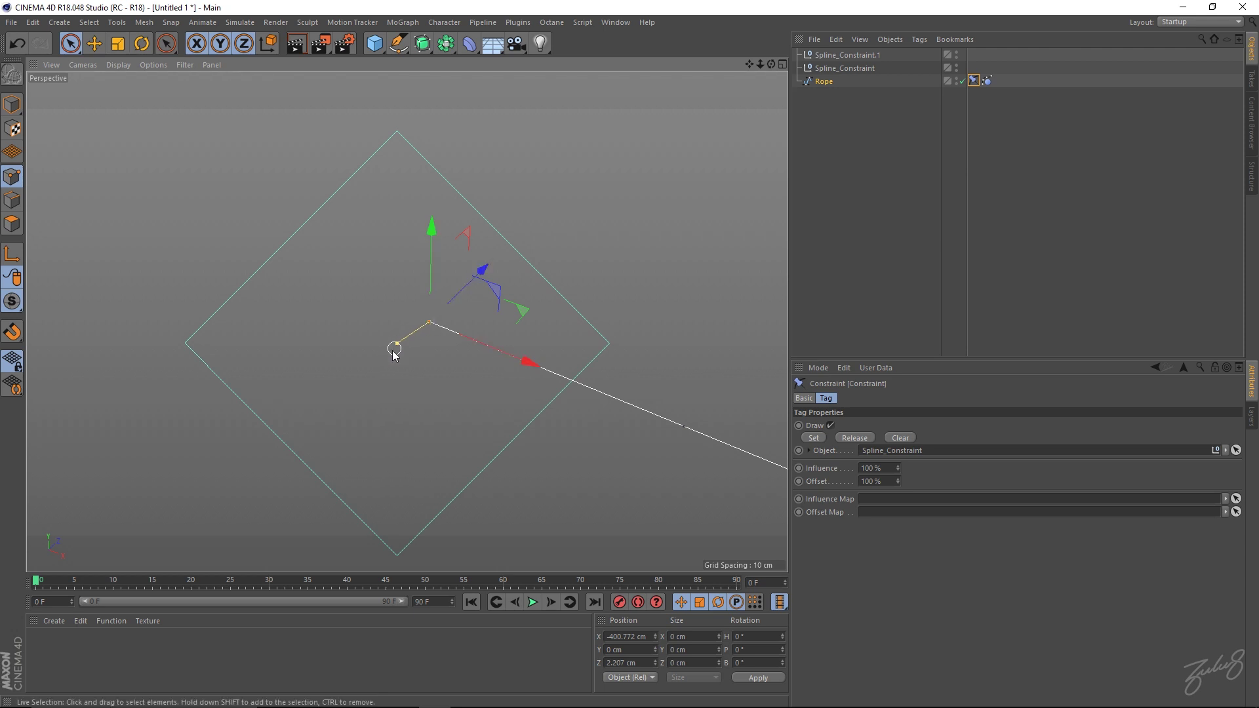
mouse_move(403, 346)
left_mouse_down("alt")
mouse_move(599, 332)
mouse_move(402, 337)
mouse_move(470, 324)
mouse_move(395, 335)
left_mouse_up("alt")
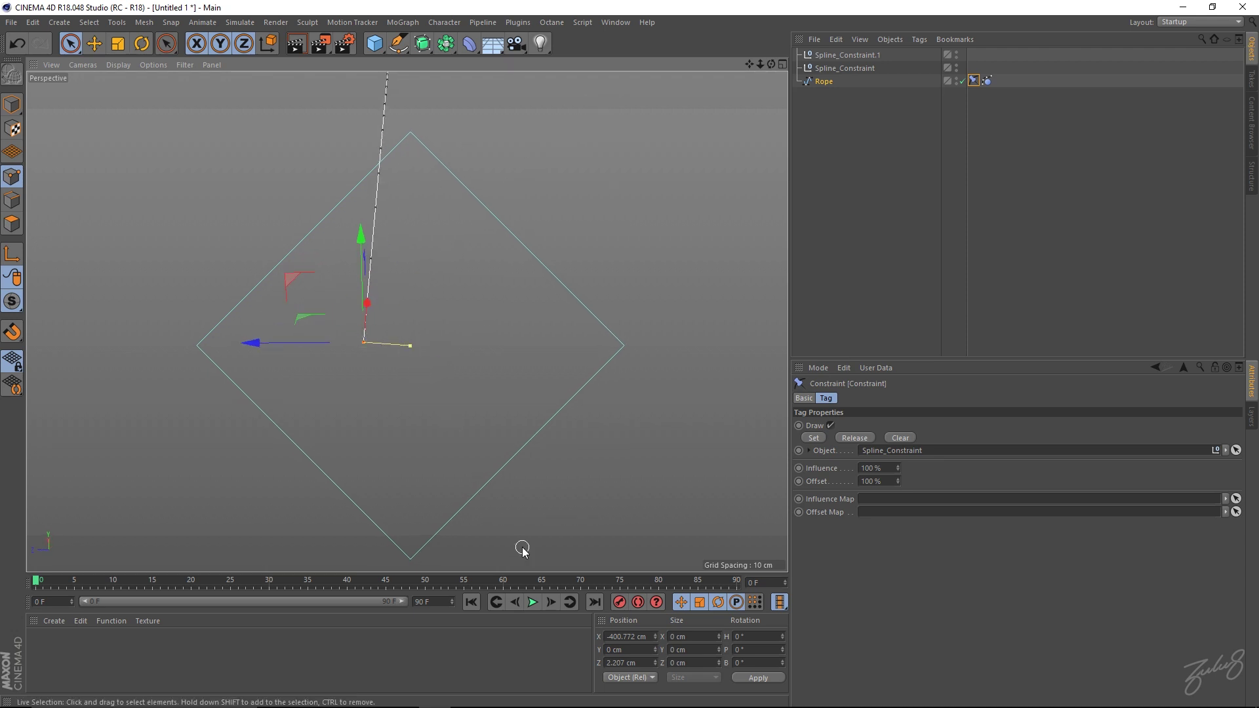
left_click_drag(577, 387, 349, 320, "alt")
scroll(349, 320, "down", 6)
left_click_drag(506, 381, 509, 345, "alt")
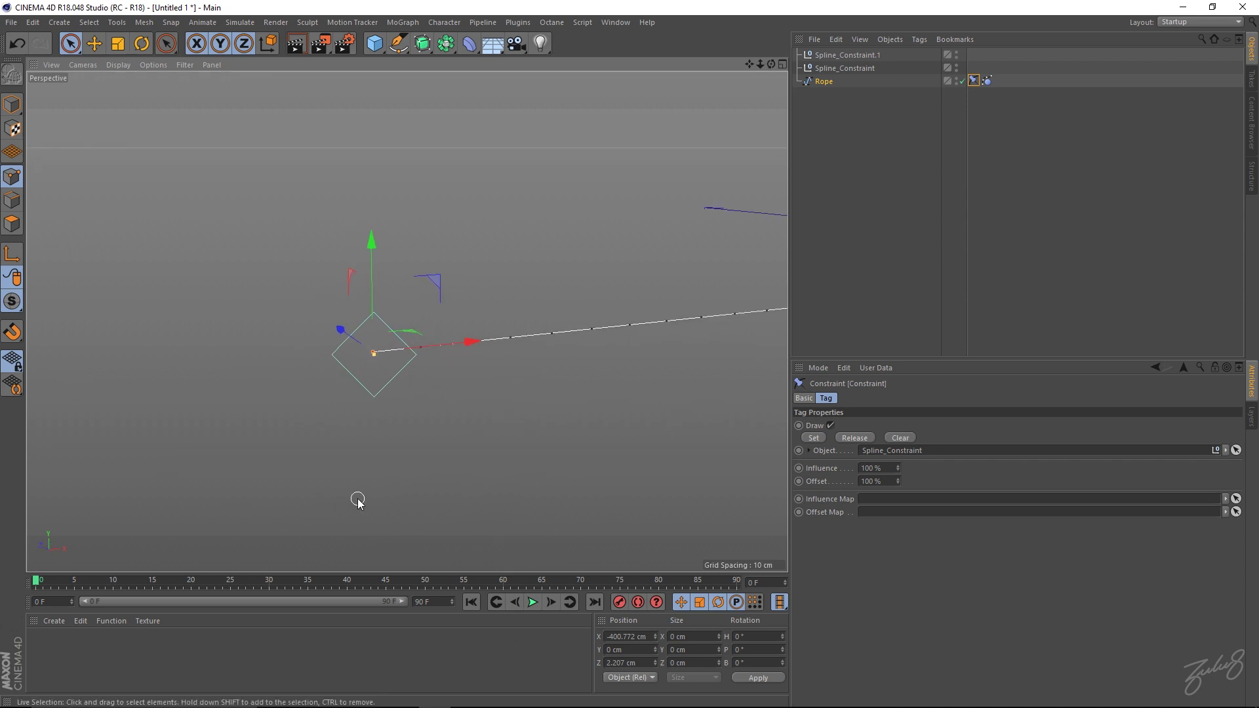
- Play the animation to test the pinned rope, then stop and rewind to frame 0
left_click(533, 602)
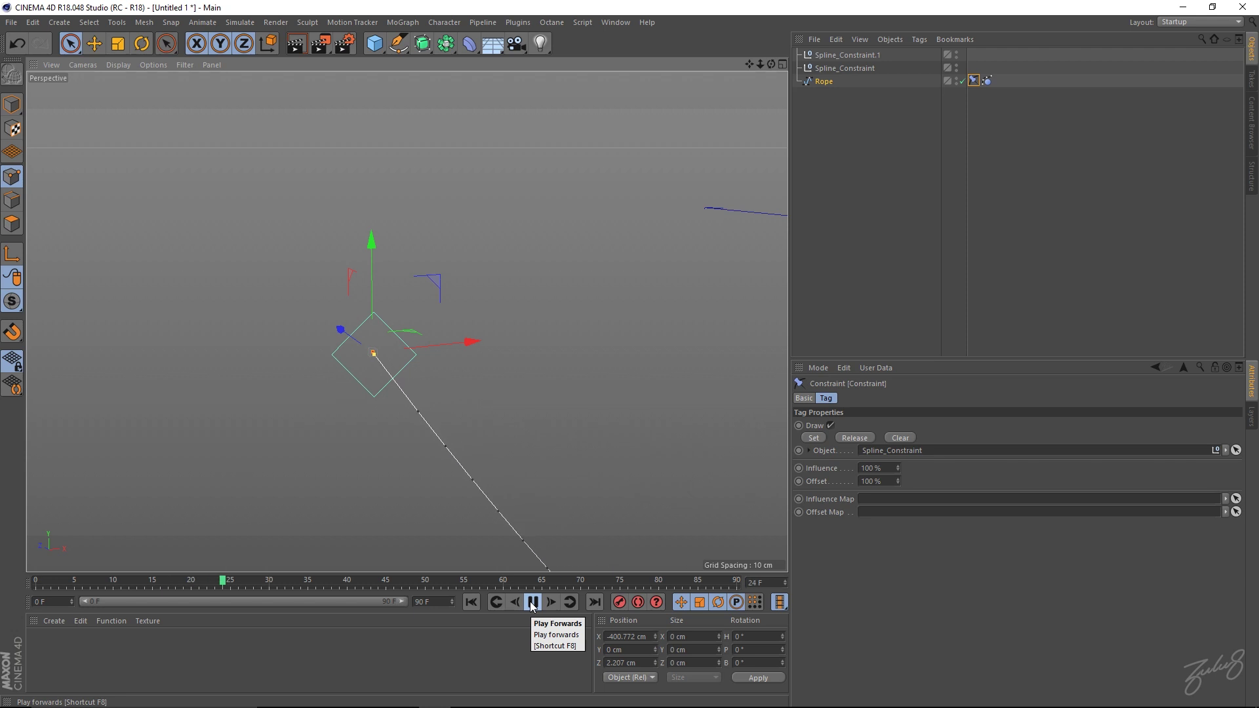
scroll(547, 488, "down", 5)
left_click_drag(395, 443, 452, 505, "alt")
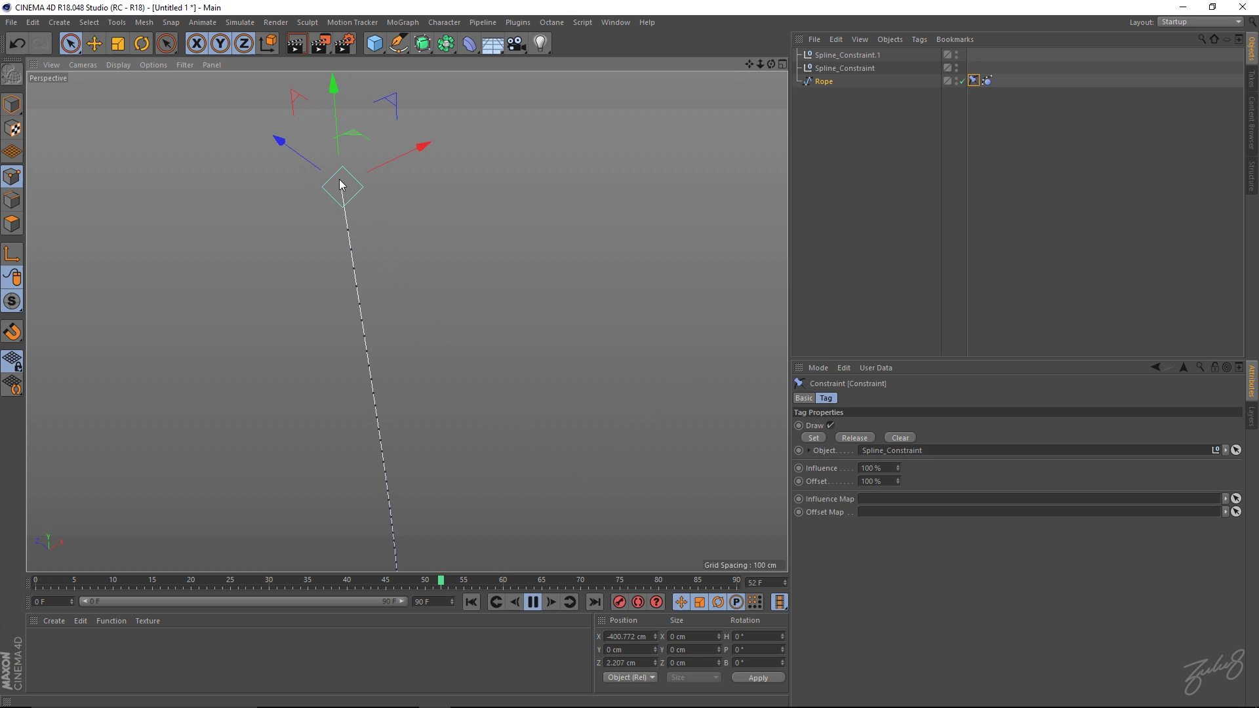
scroll(403, 218, "up", 5)
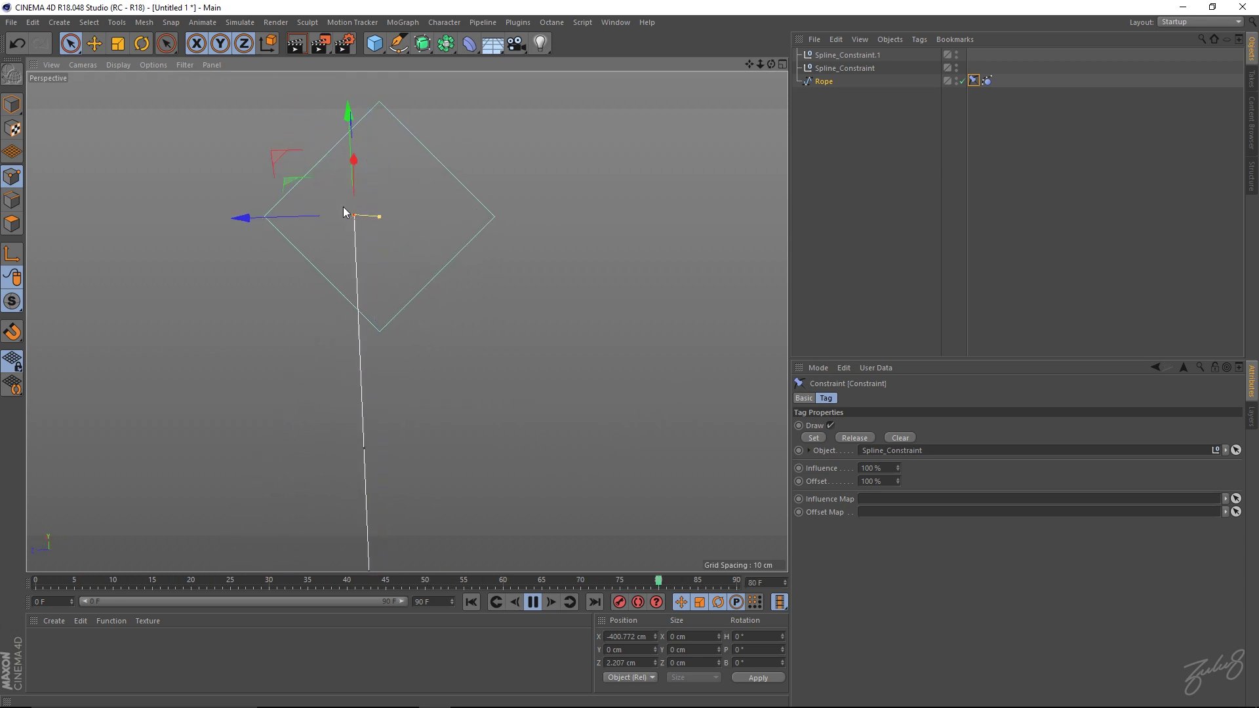
left_click_drag(379, 217, 345, 213, "alt")
middle_click_drag(377, 216, 396, 296, "alt")
right_click_drag(385, 292, 433, 297, "alt")
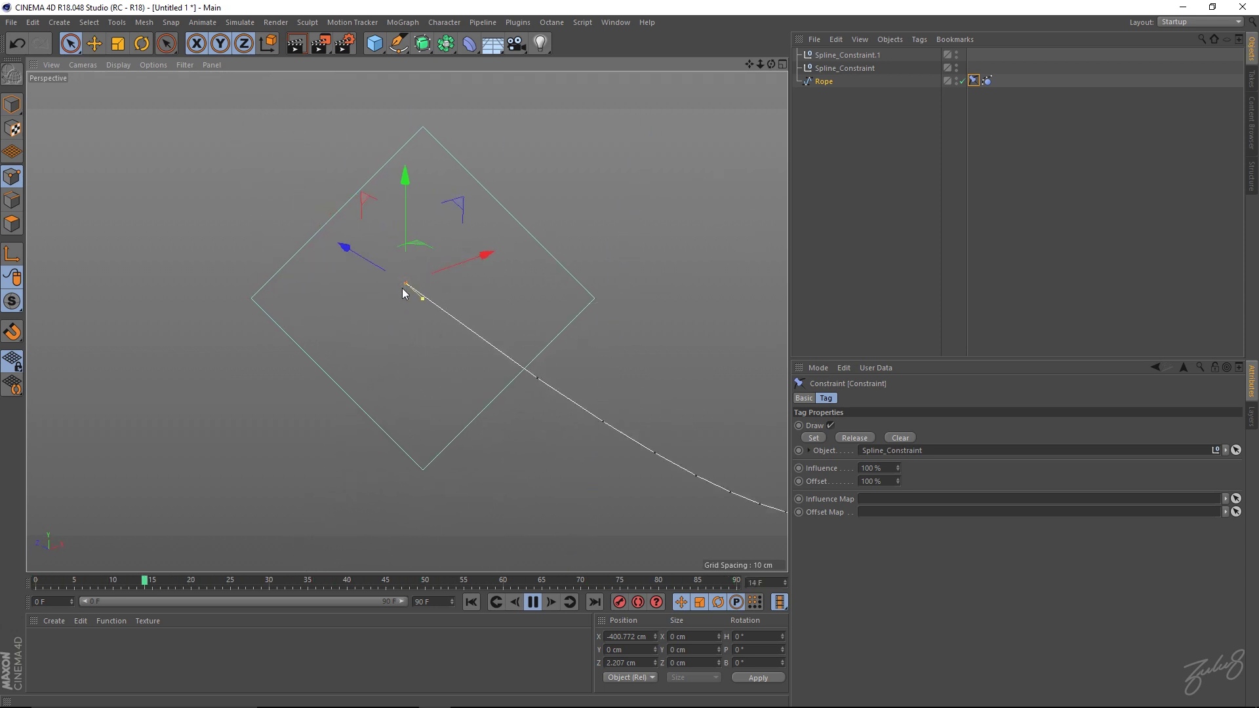
left_click(534, 602)
left_click(477, 603)
- Reframe the scene and select the point at the rope's far end
right_click_drag(702, 352, 300, 406, "alt")
scroll(315, 407, "down", 3)
left_click_drag(450, 381, 545, 315, "alt")
left_click_drag(636, 236, 260, 348, "alt")
scroll(450, 262, "up", 3)
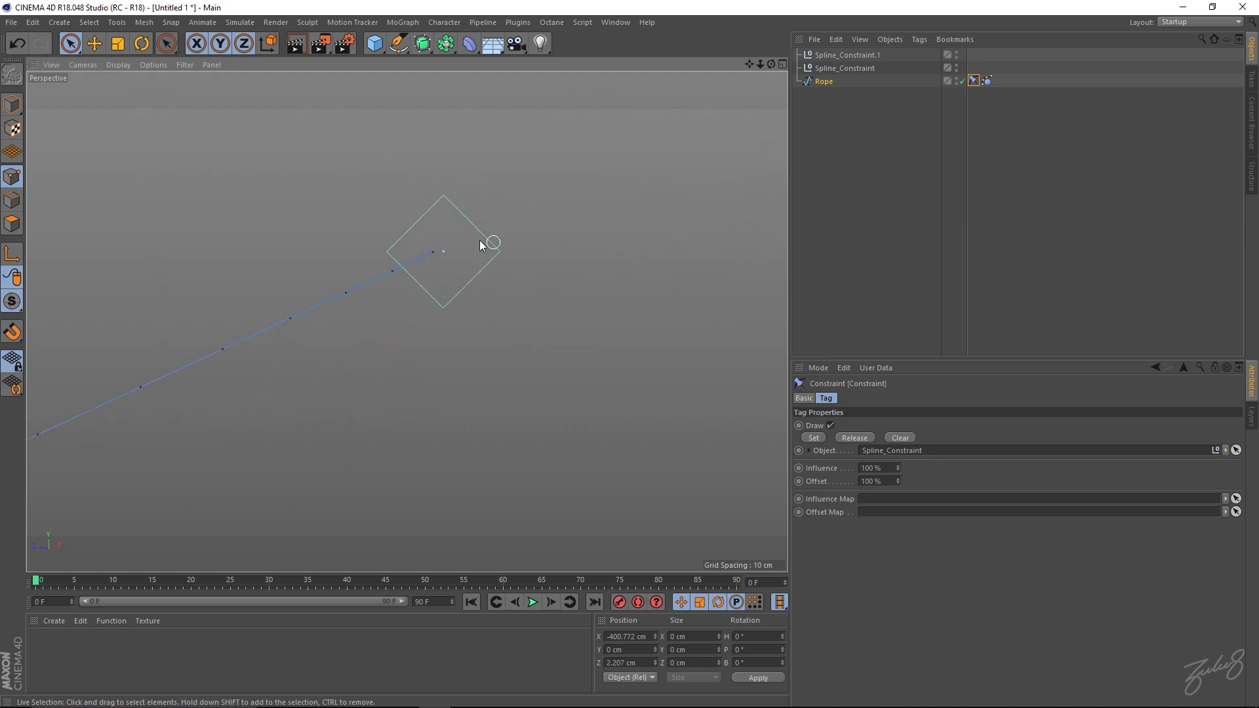
left_click(443, 240)
- Add a second Constraint tag pinning the rope's far end point to Spline_Constraint.1
right_click(827, 80)
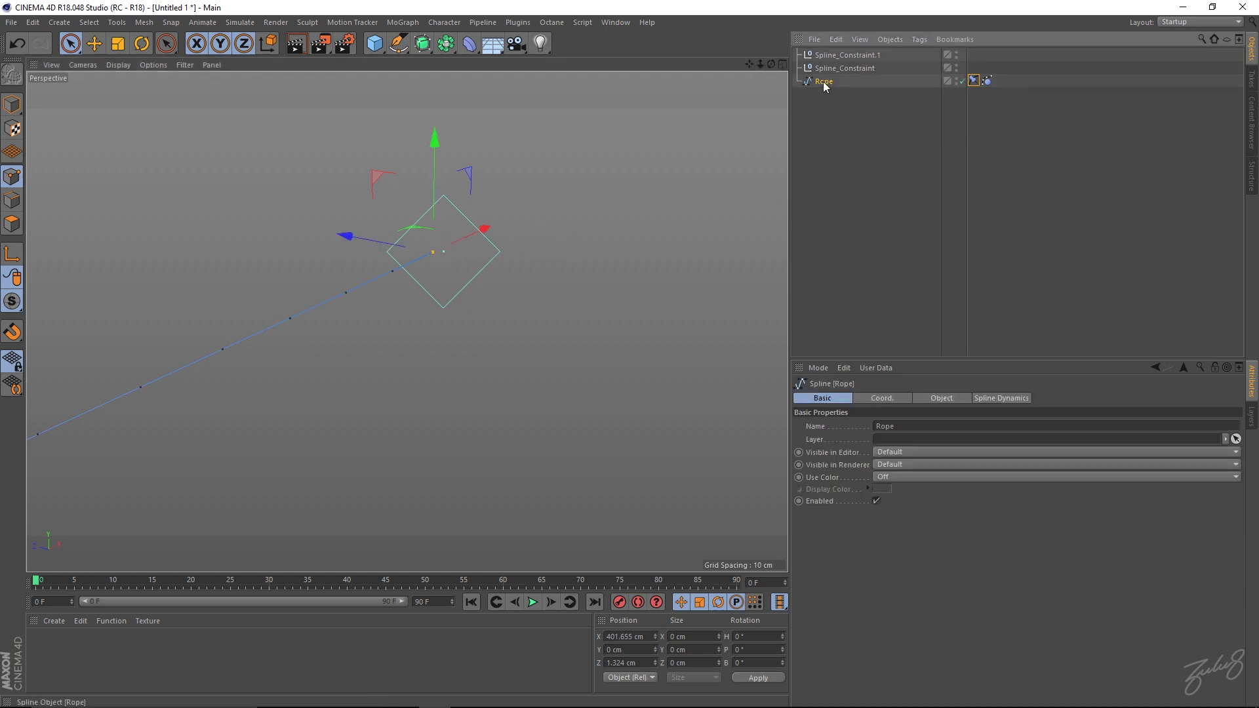
mouse_move(861, 88)
left_click(819, 99)
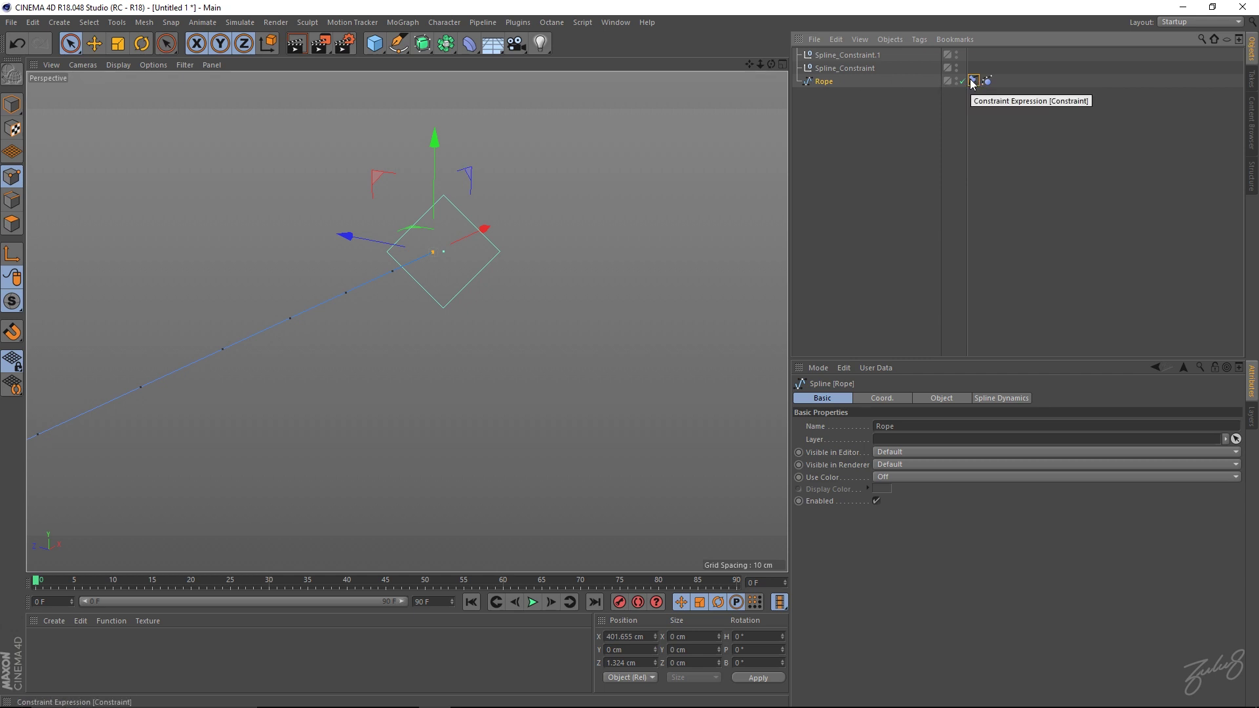
right_click(827, 85)
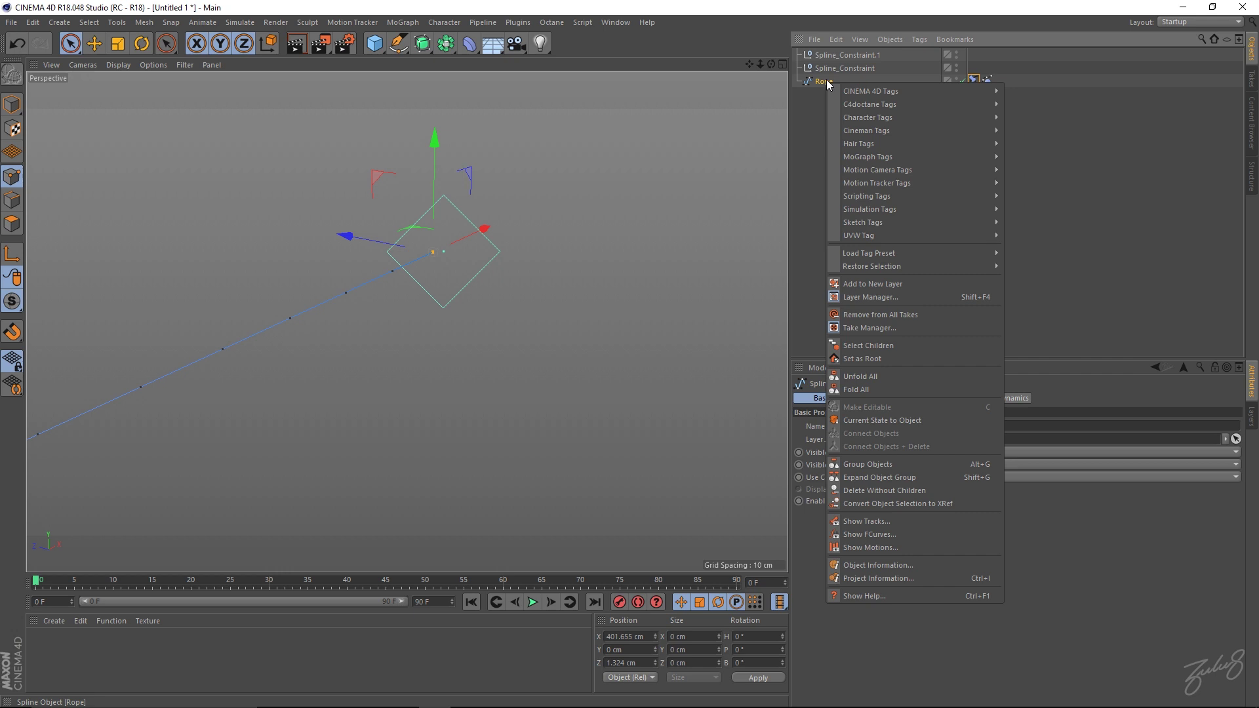
mouse_move(890, 145)
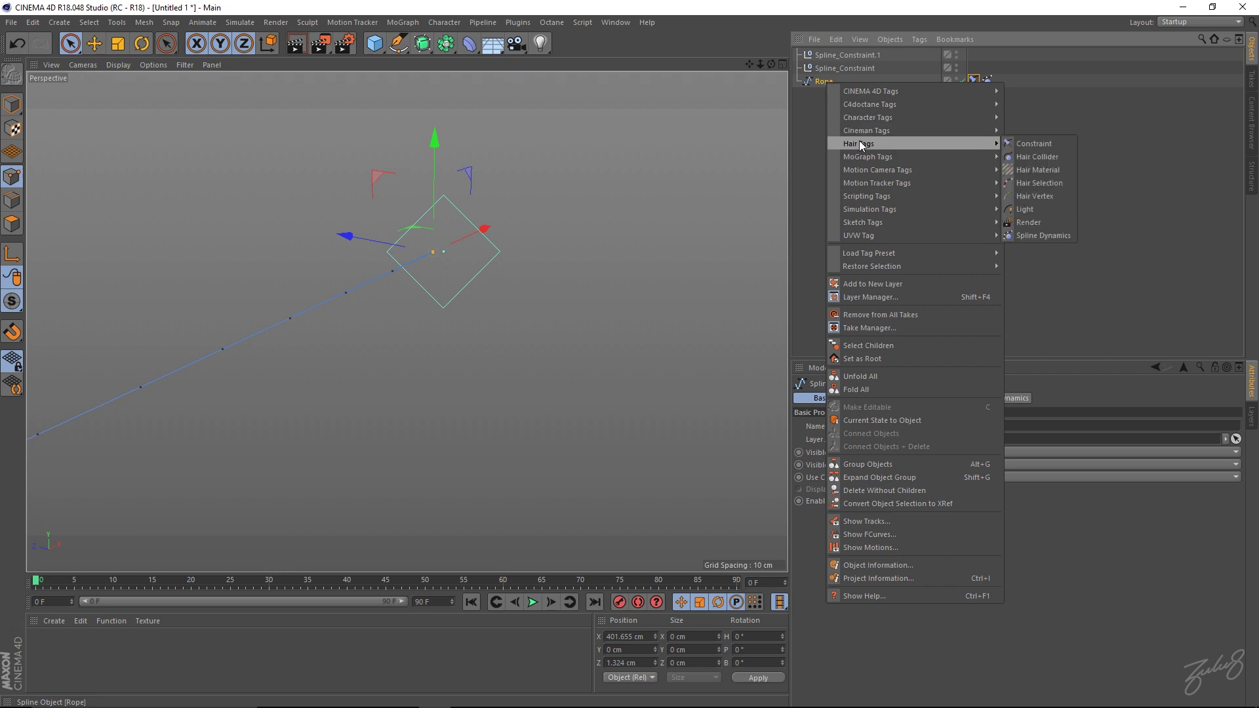
left_click(1036, 143)
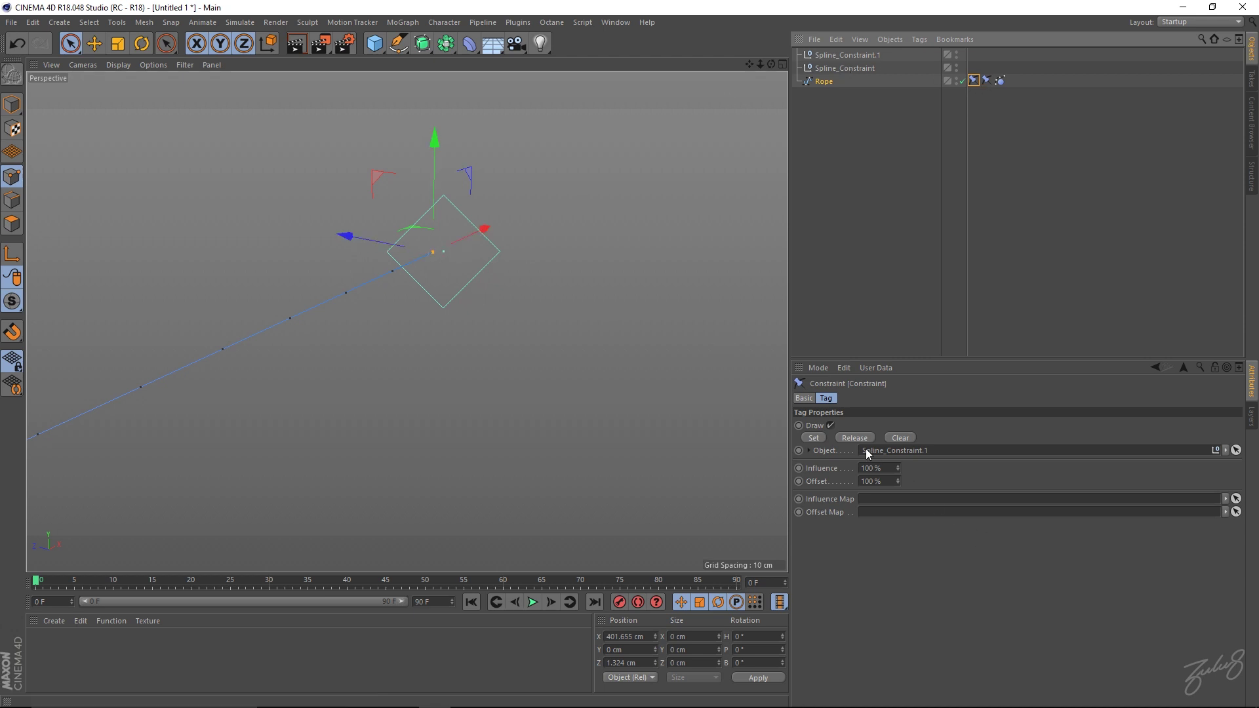
left_click(812, 438)
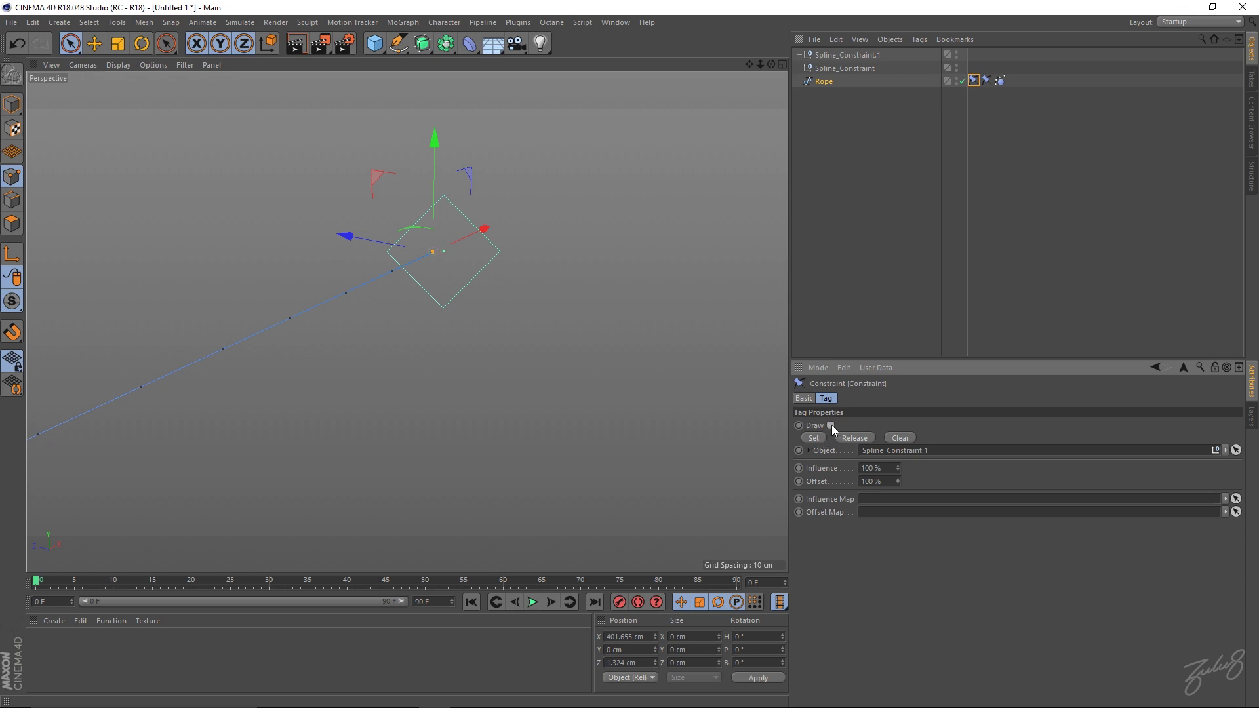
- Hide the drawn constraint link, deselect the rope, and reframe the view along it
left_click(831, 425)
mouse_move(418, 305)
left_mouse_down("alt")
mouse_move(457, 346)
mouse_move(417, 327)
left_mouse_up("alt")
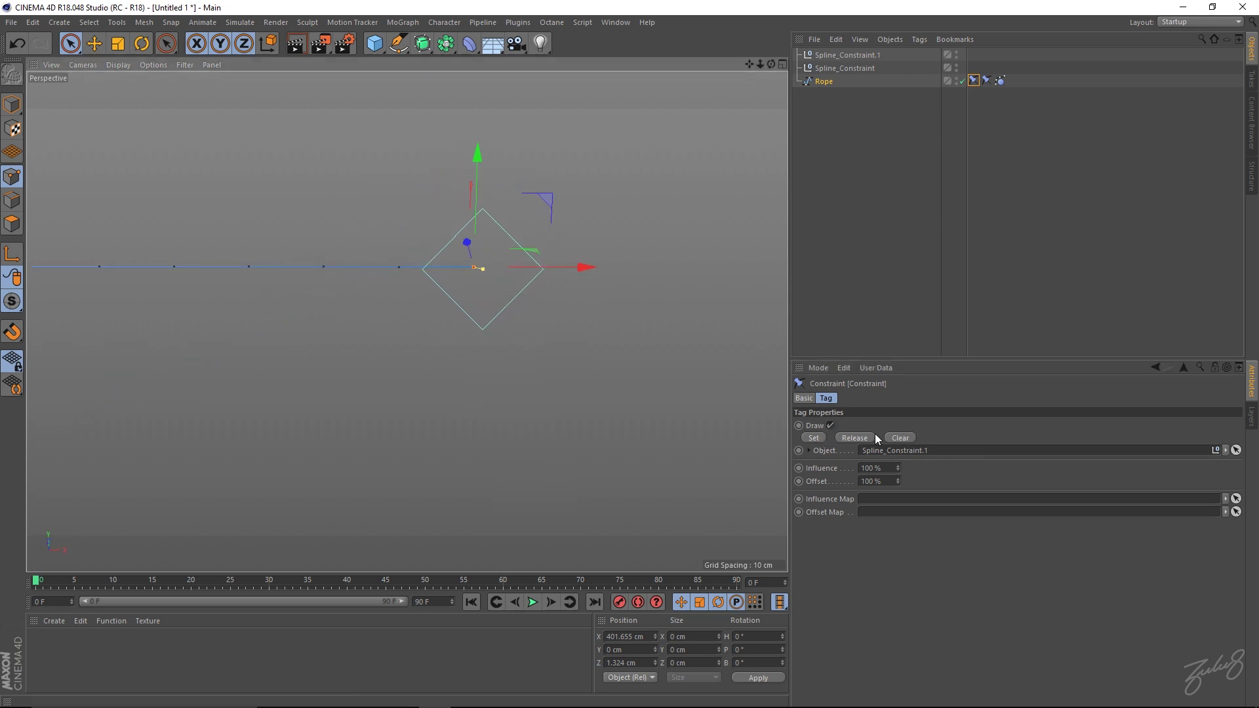
left_click(831, 426)
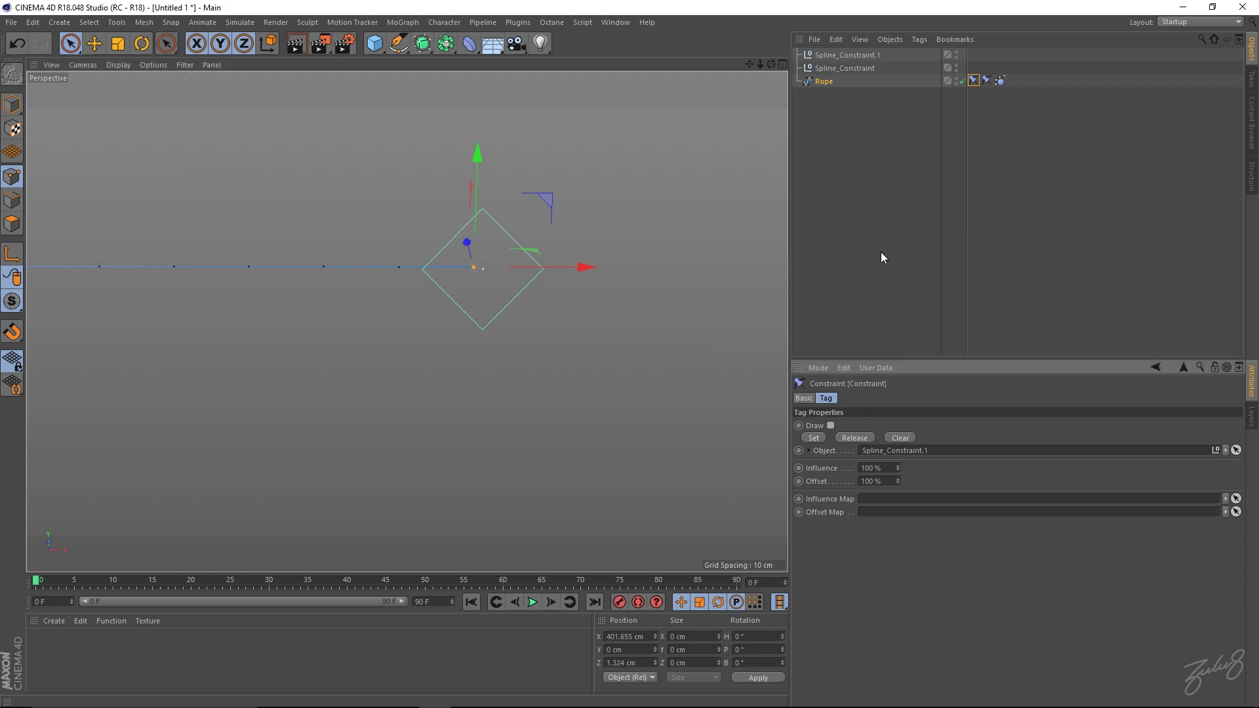
left_click(907, 183)
right_click_drag(651, 254, 394, 279, "alt")
middle_click_drag(394, 277, 517, 279, "alt")
left_click_drag(517, 278, 346, 269, "alt")
- Replay the simulation from the start to frame 88 and frame both pinned rope ends
left_click(531, 603)
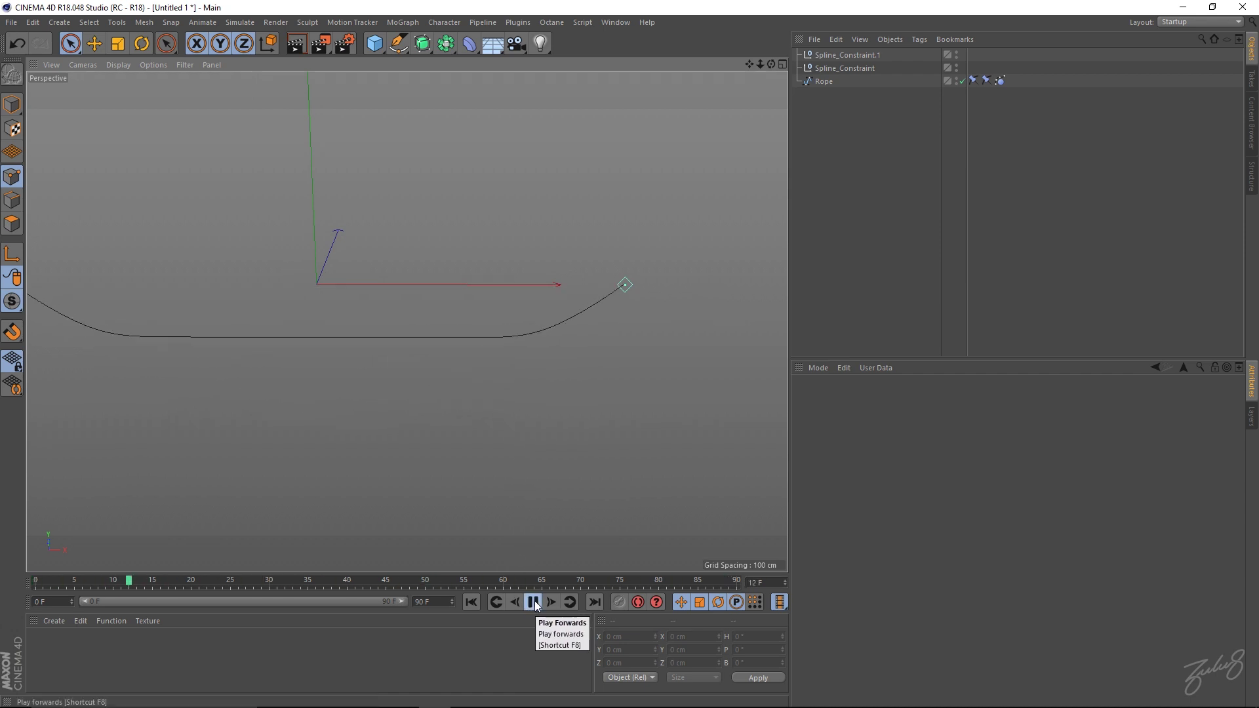
left_click(533, 603)
left_click(473, 602)
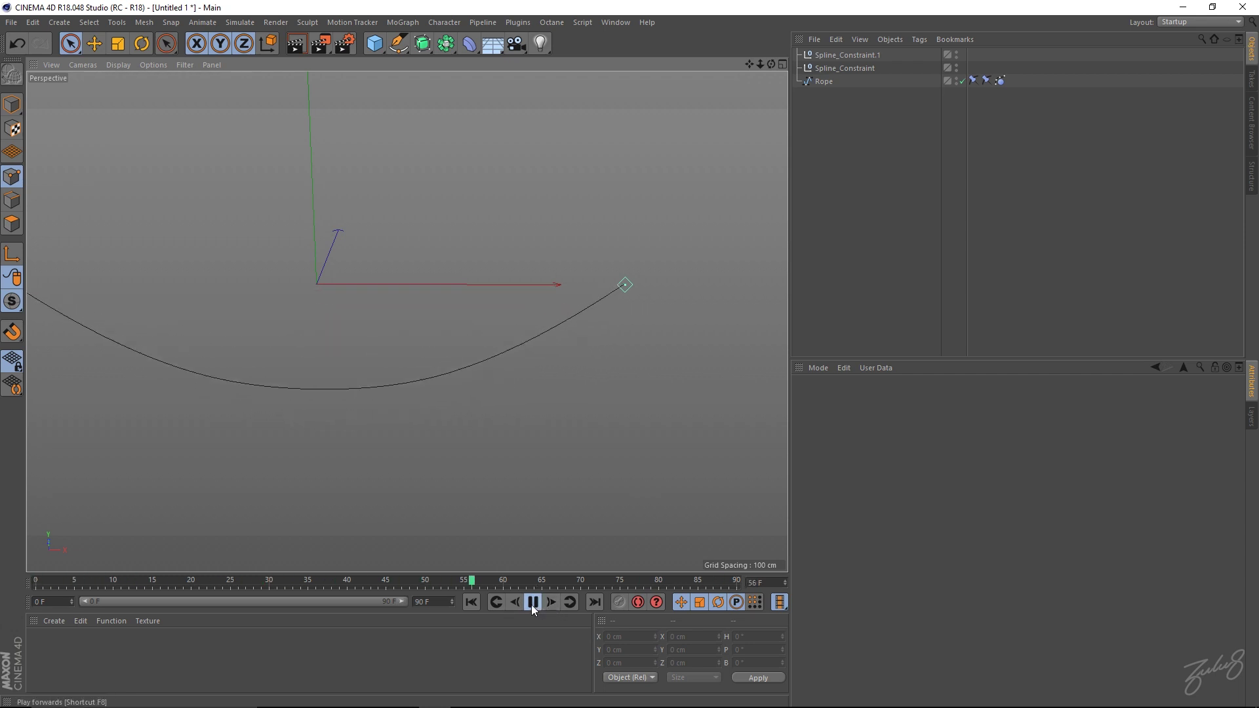
left_click(533, 604)
middle_click_drag(388, 392, 419, 406, "alt")
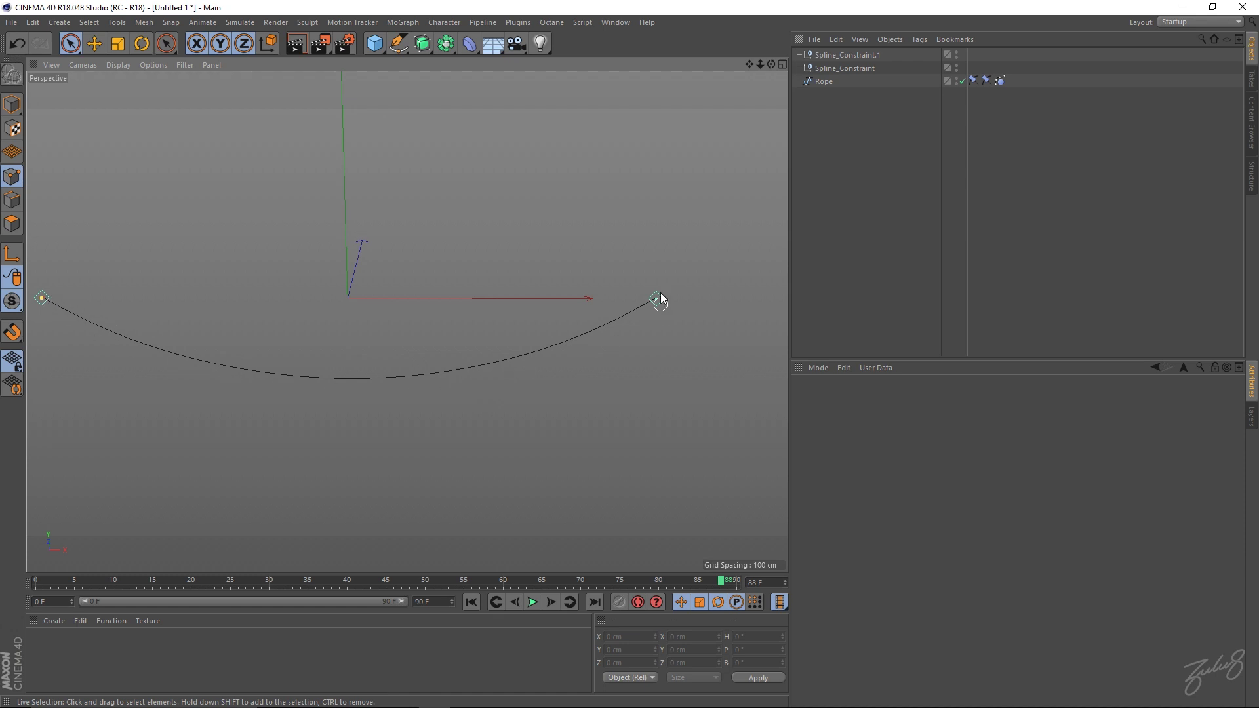
left_click_drag(522, 342, 566, 349, "alt")
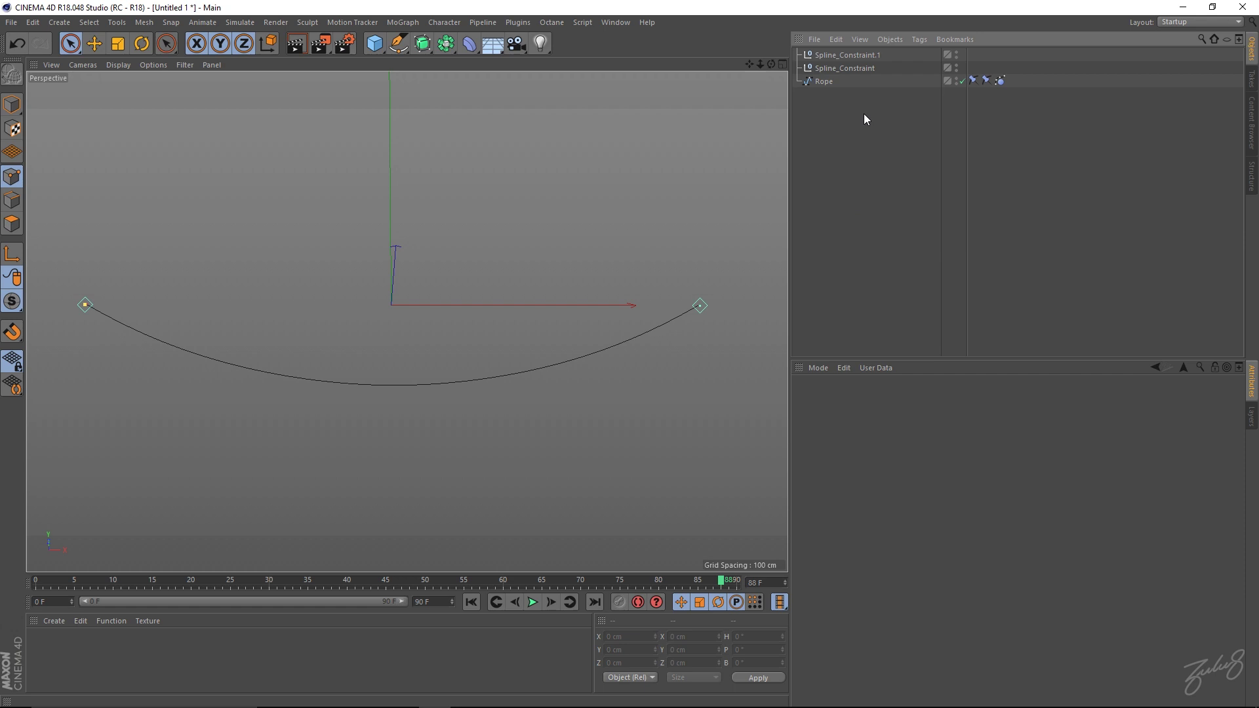
- Add a Sweep object and place it above Rope in the hierarchy
left_click(446, 43)
left_click(428, 43)
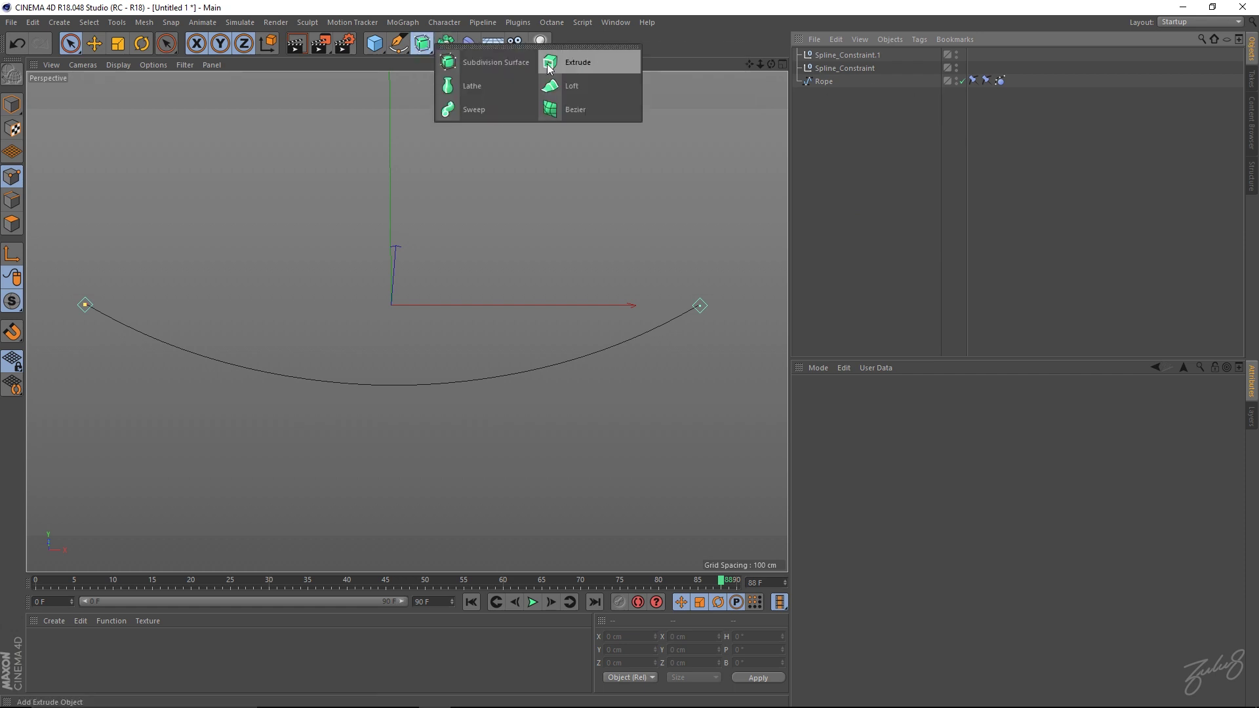
left_click(478, 107)
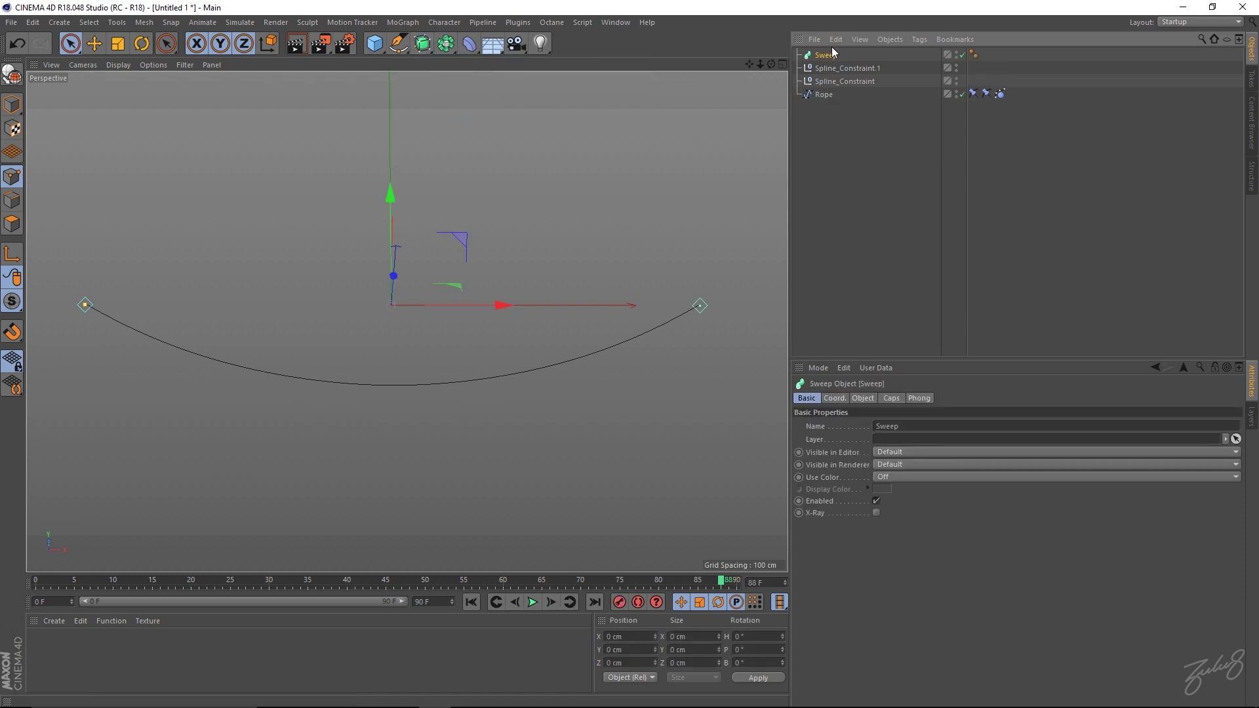
left_click_drag(827, 82, 829, 93)
left_click(829, 93)
left_click(828, 82)
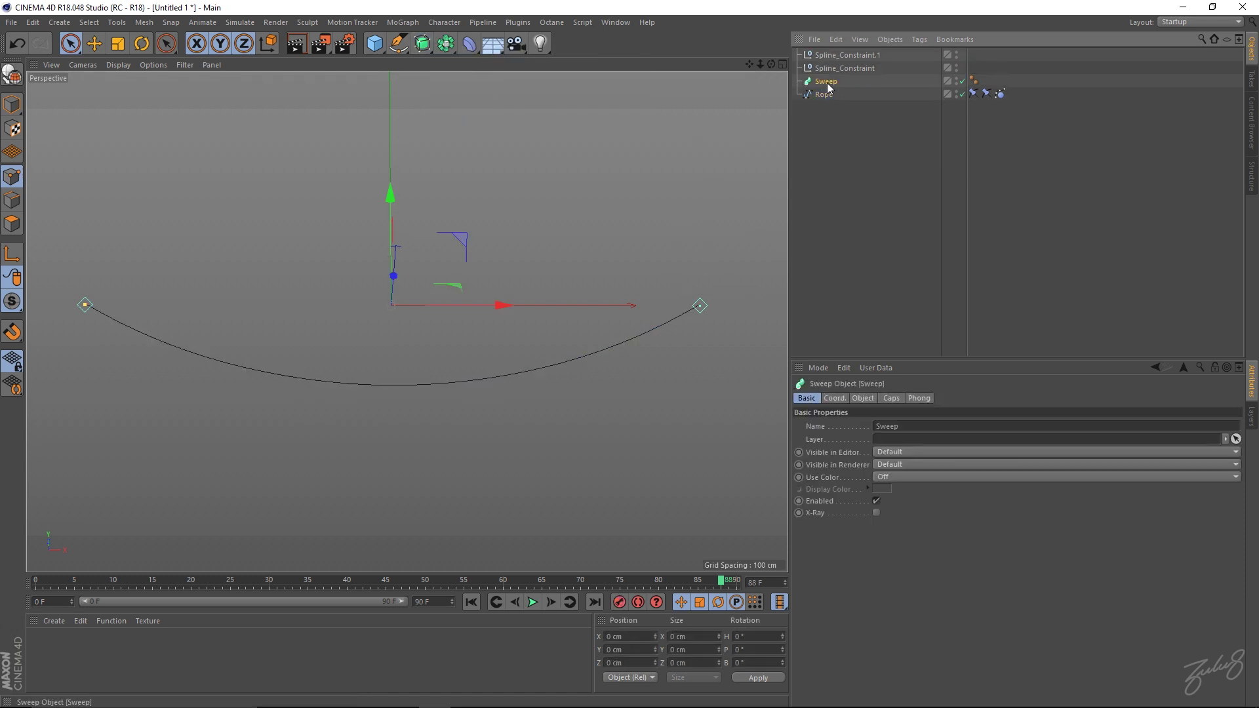
- Add a Circle spline and scale it down to a thin profile
left_click(380, 44)
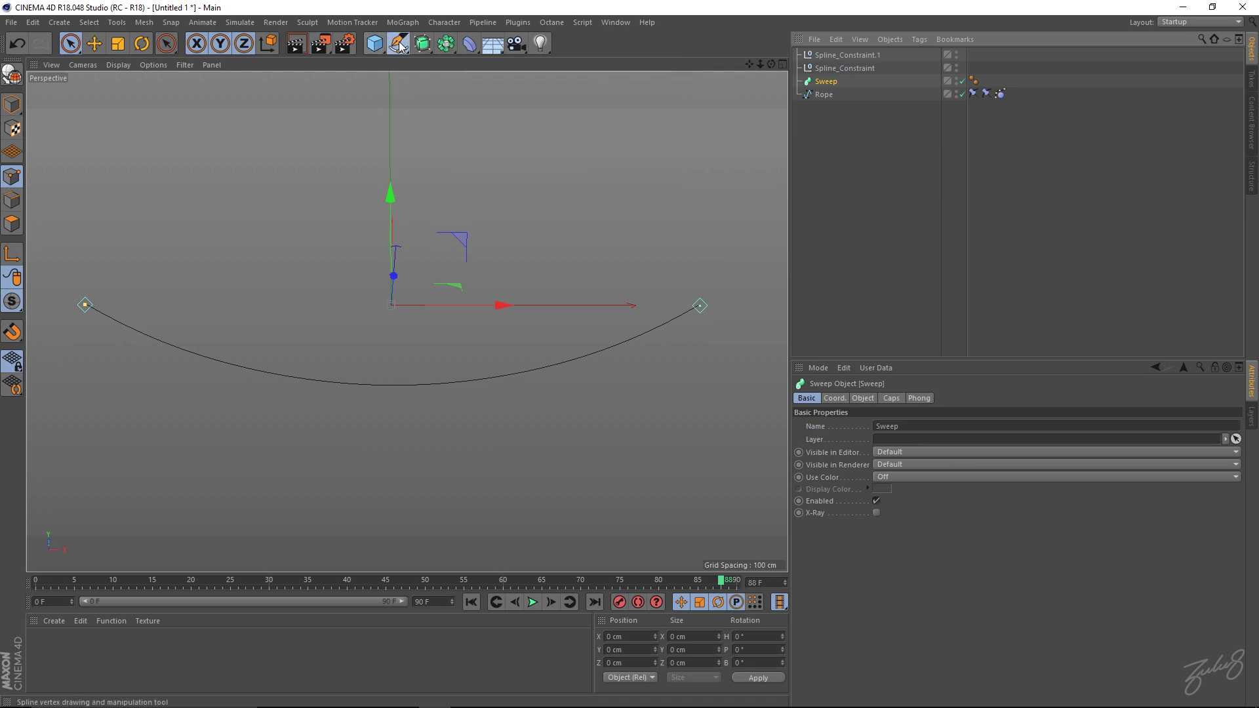
left_click(398, 43)
left_click(544, 84)
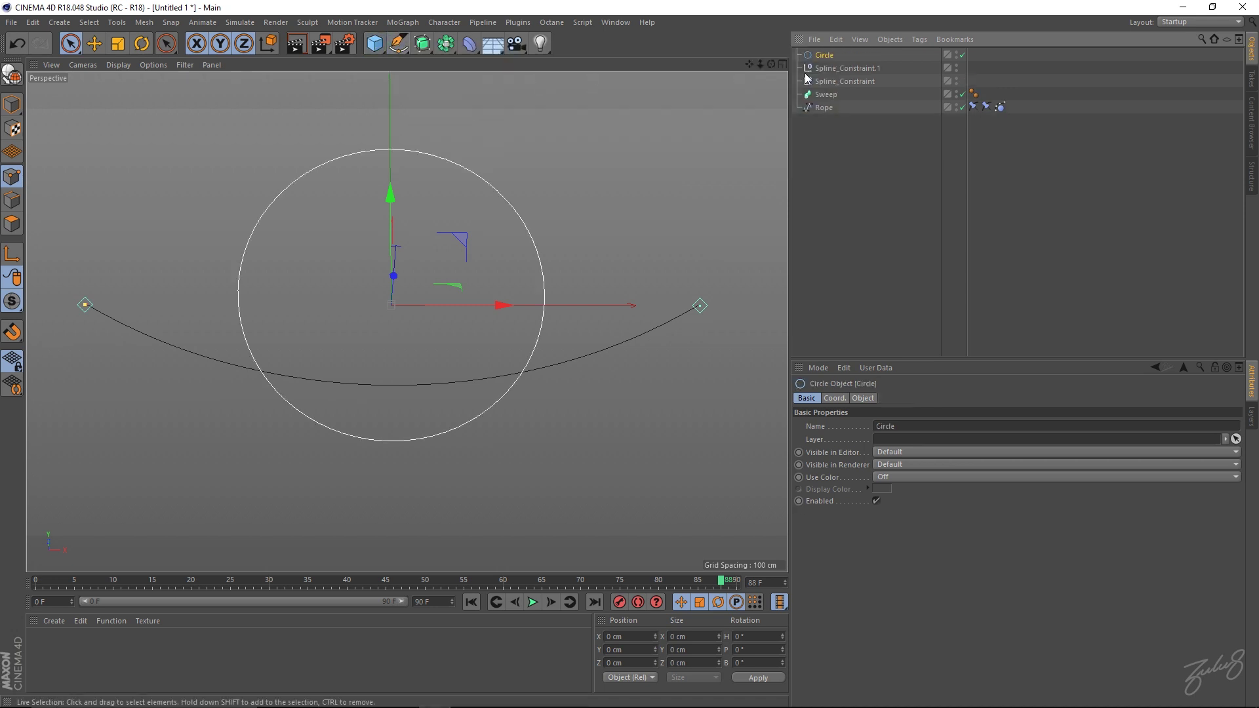
key("t")
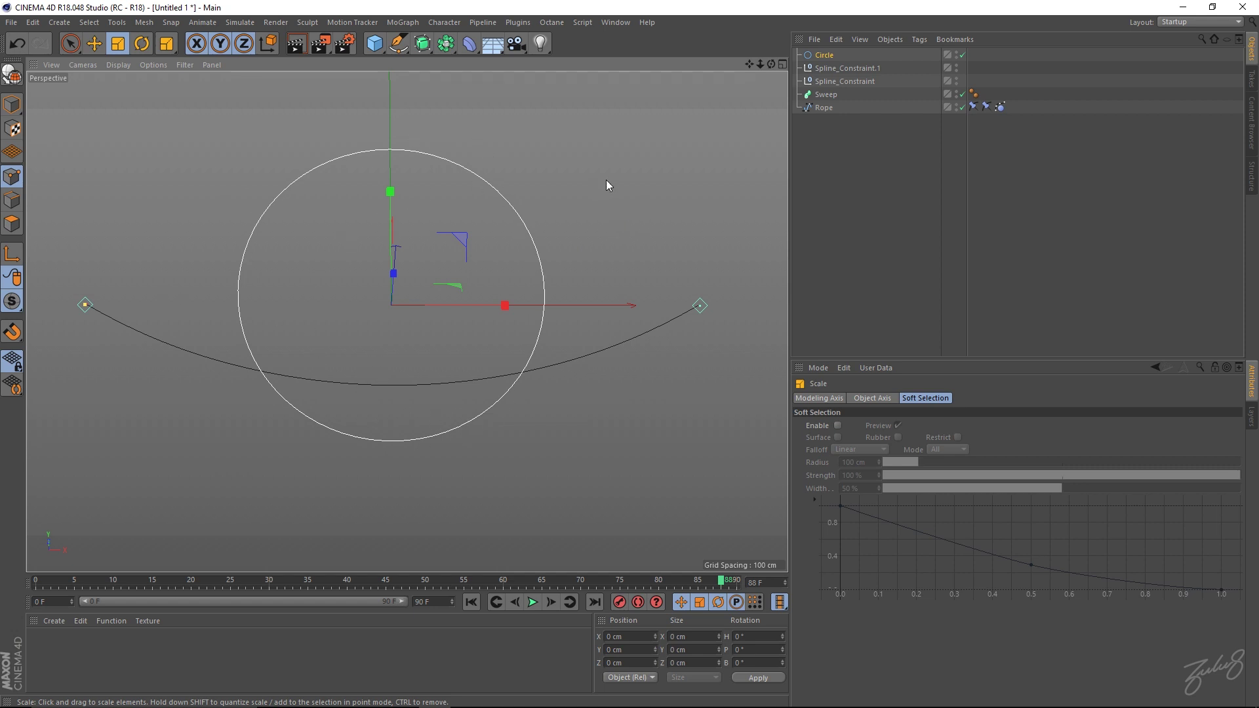
left_click_drag(606, 180, 408, 278)
left_click_drag(292, 312, 234, 329)
- Nest Rope and Circle inside the Sweep
left_click_drag(825, 55, 819, 119)
left_click(825, 96)
left_click(824, 107)
left_click(825, 96, "ctrl")
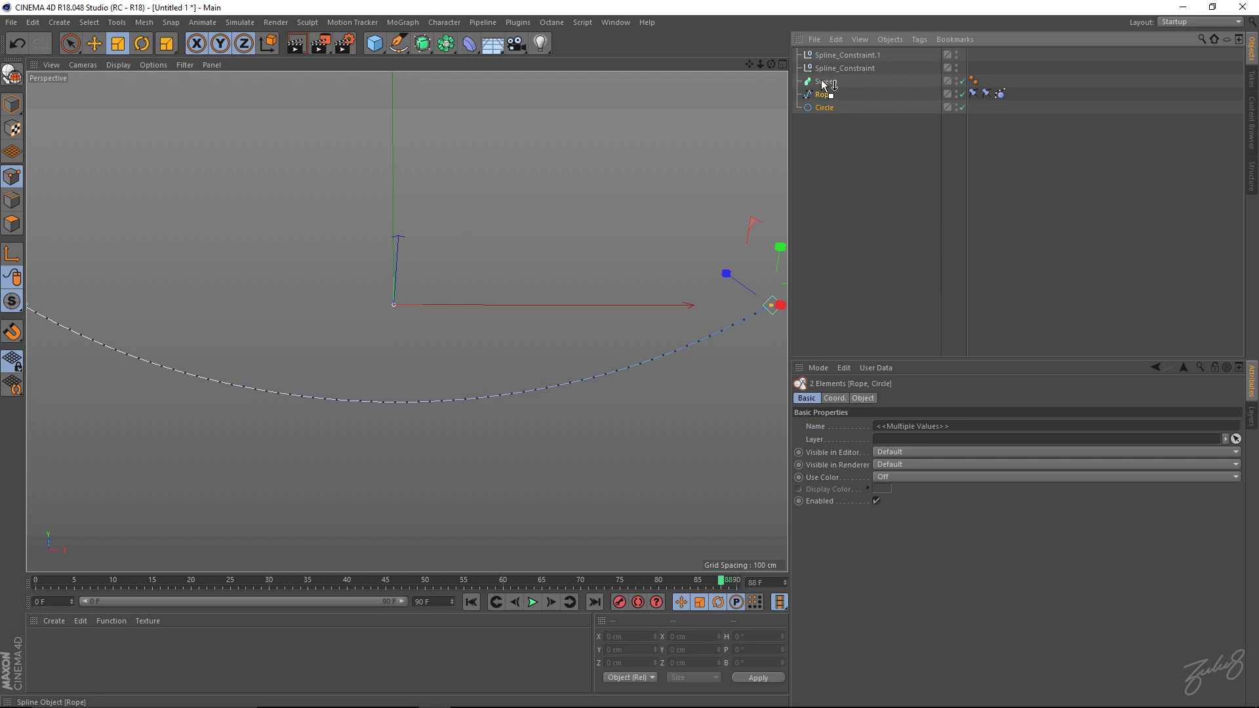
left_click(825, 95, "ctrl")
left_click_drag(824, 97, 827, 84, "ctrl")
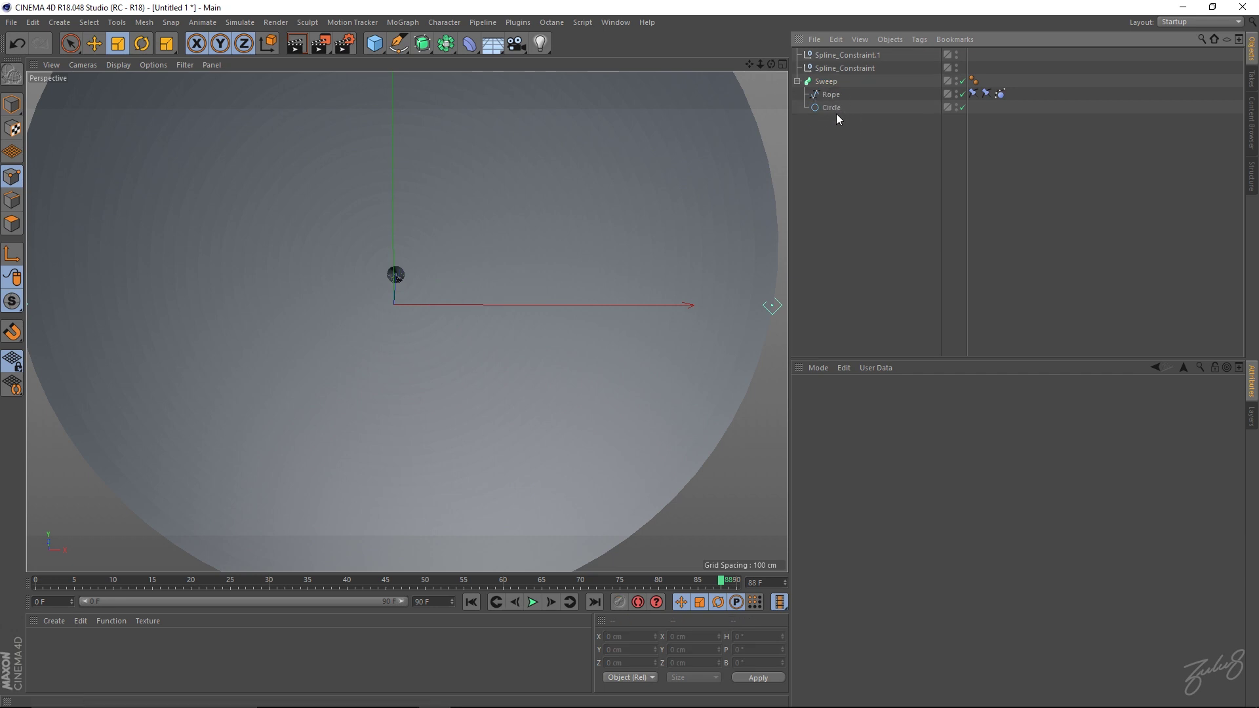
- Move Circle above Rope inside the Sweep and show the Sweep's Object settings
double_click(831, 108)
left_click_drag(832, 109, 832, 94)
left_click_drag(406, 265, 549, 316, "alt")
left_click_drag(239, 317, 544, 318, "alt")
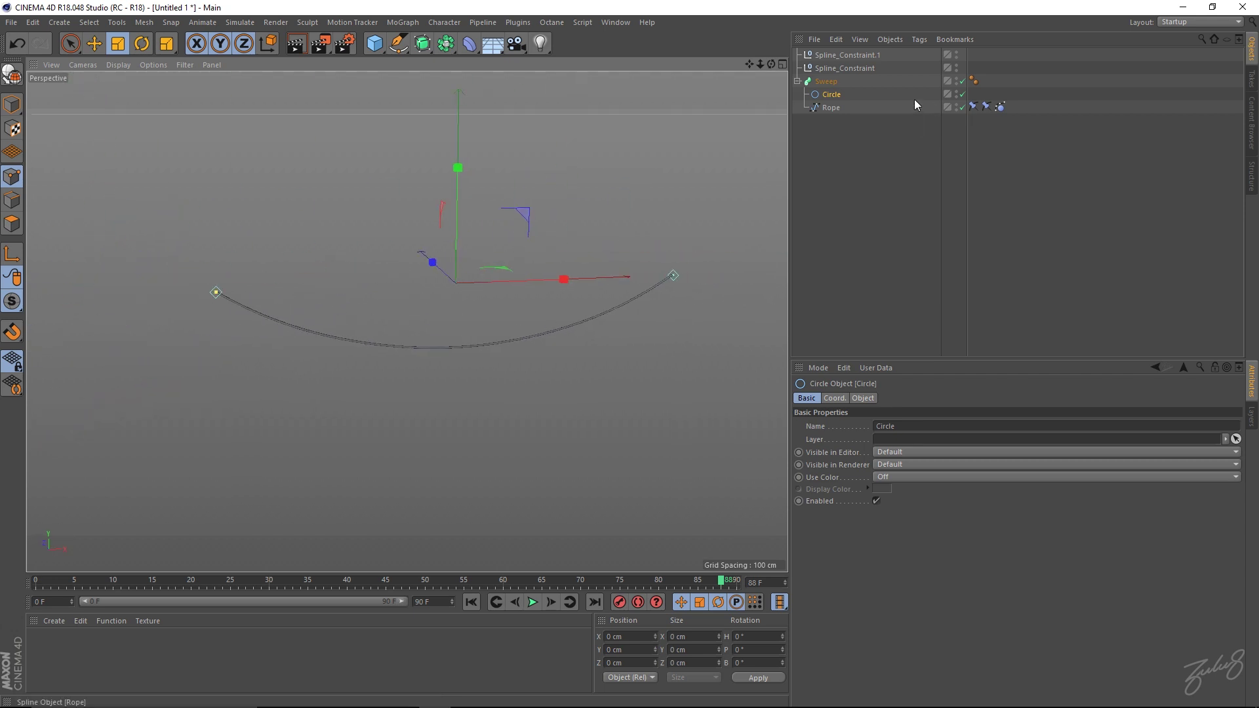
left_click(825, 82)
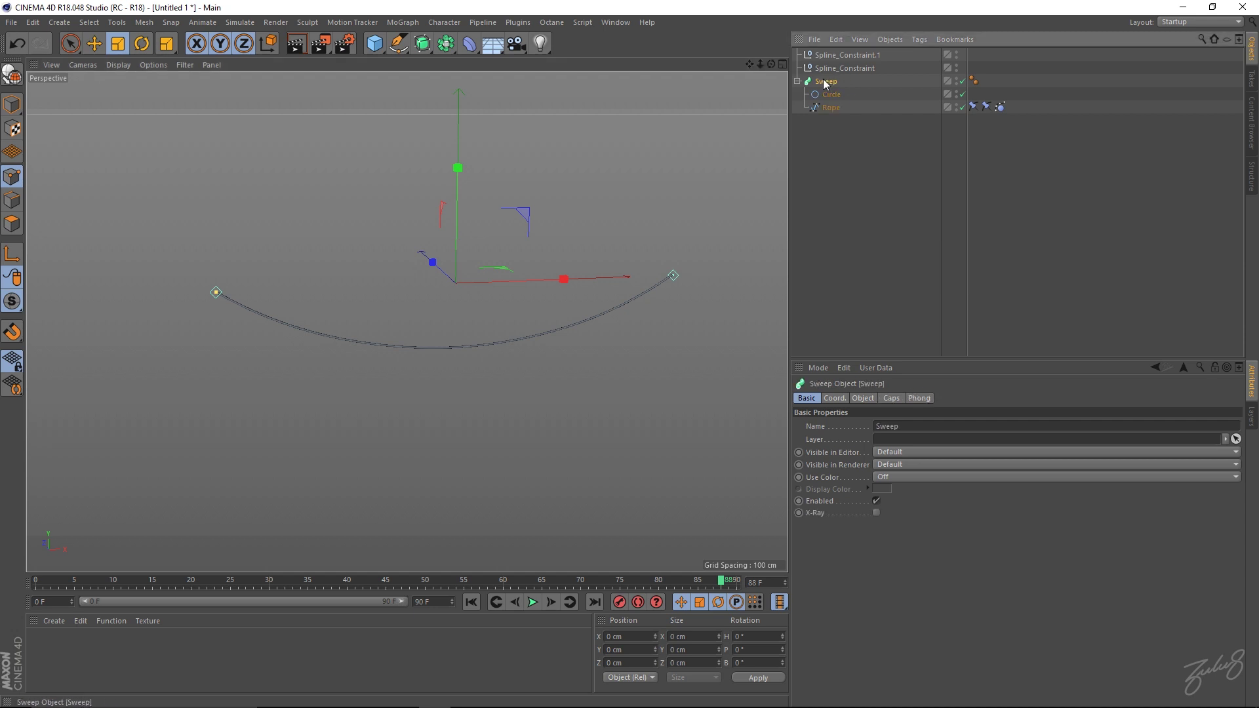
left_click(864, 399)
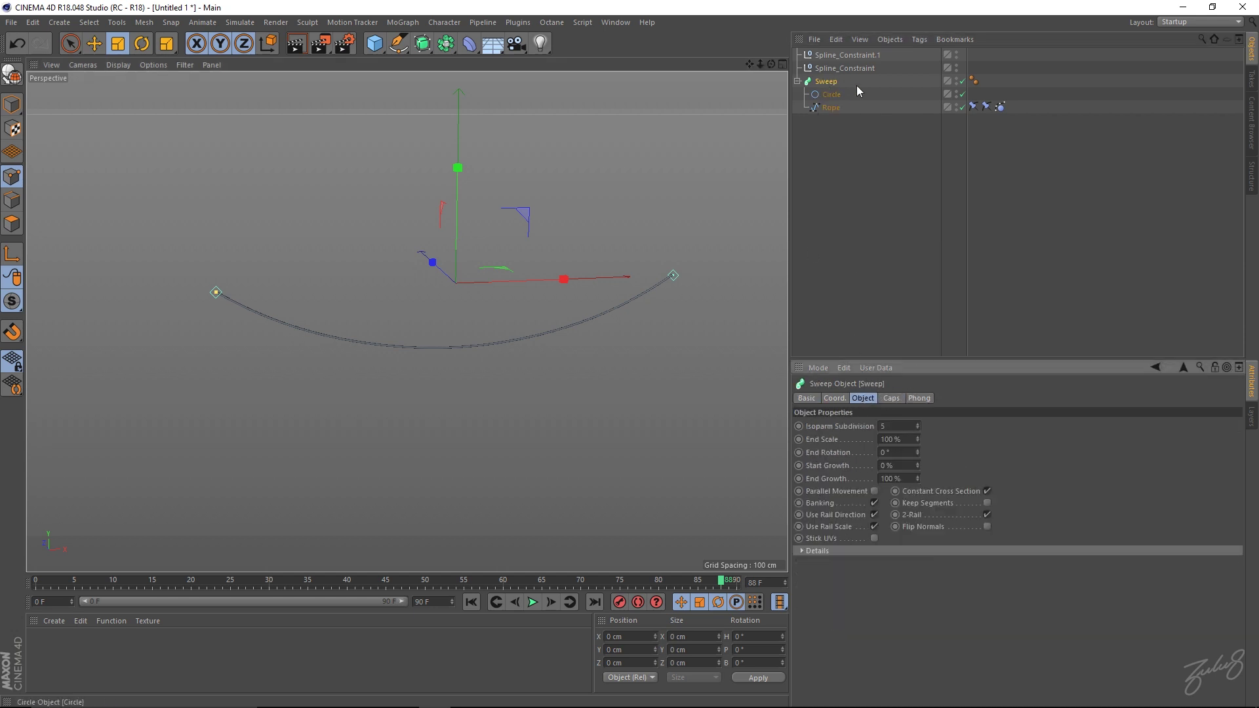
- Rewind and replay the swing twice, stopping at frame 59 and framing the whole tube
left_click(471, 602)
left_click(532, 602)
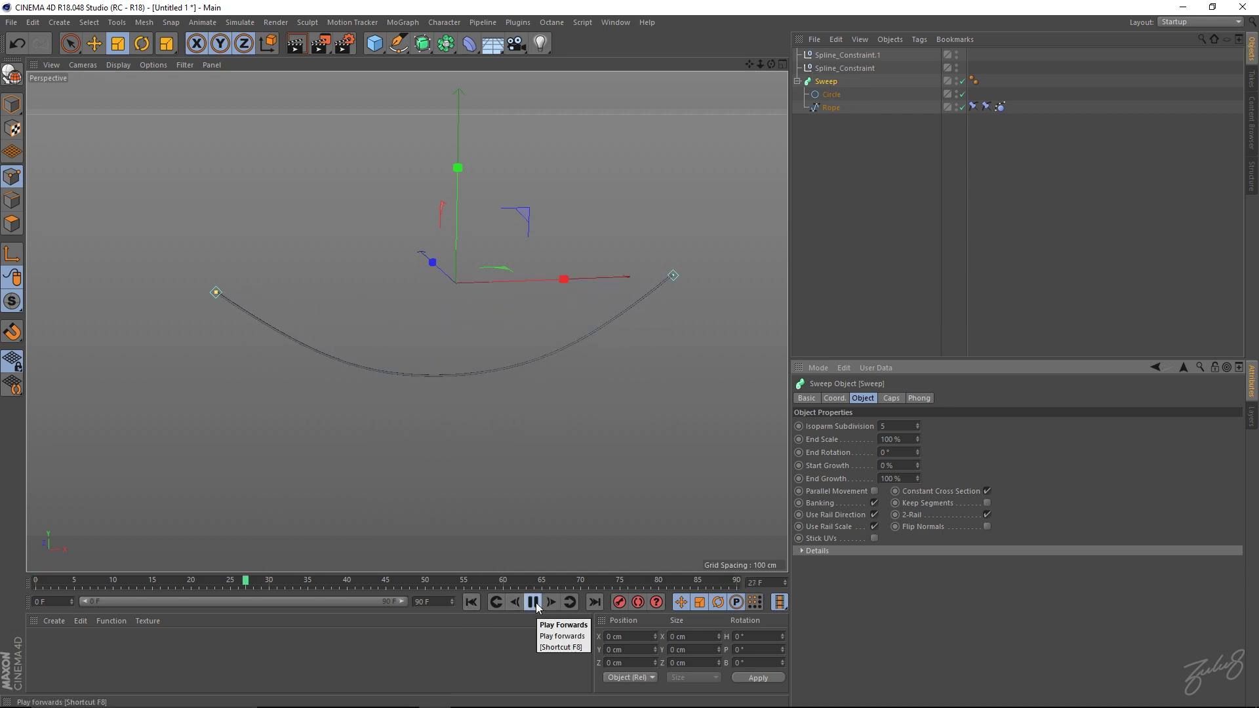
left_click(532, 602)
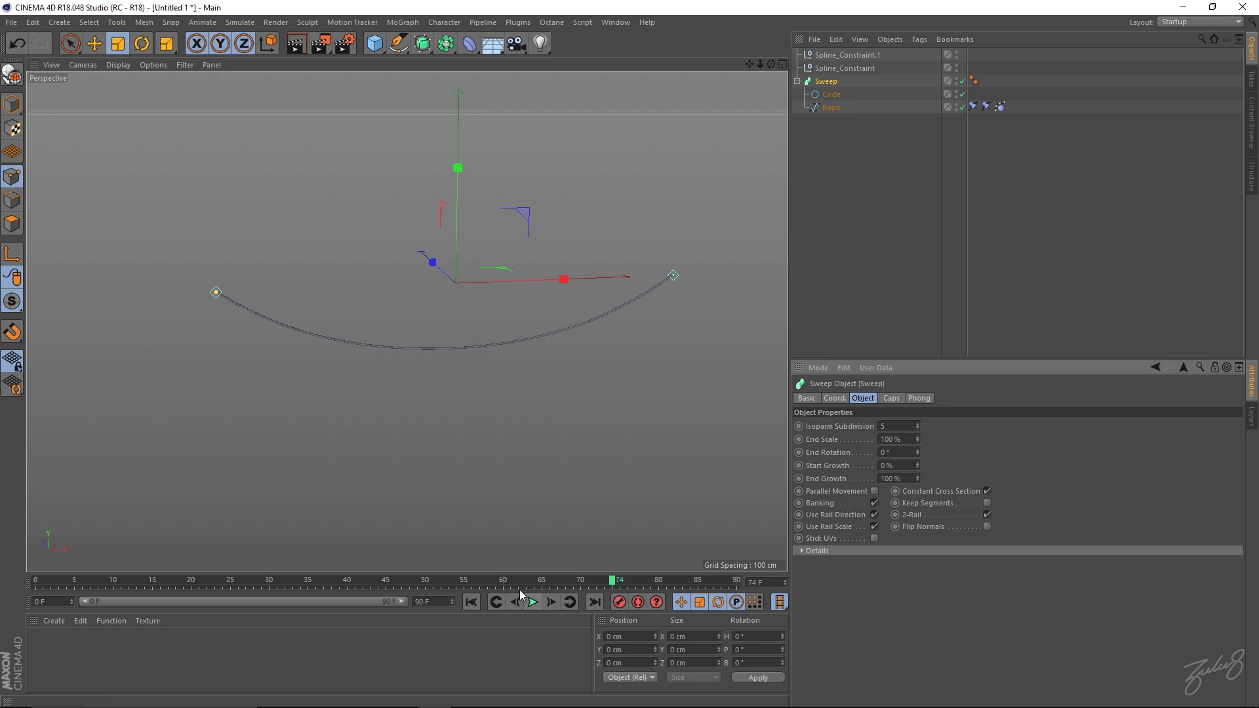
scroll(573, 340, "up", 5)
scroll(541, 332, "down", 4)
left_click_drag(351, 408, 499, 417, "alt")
left_click(471, 602)
left_click(533, 602)
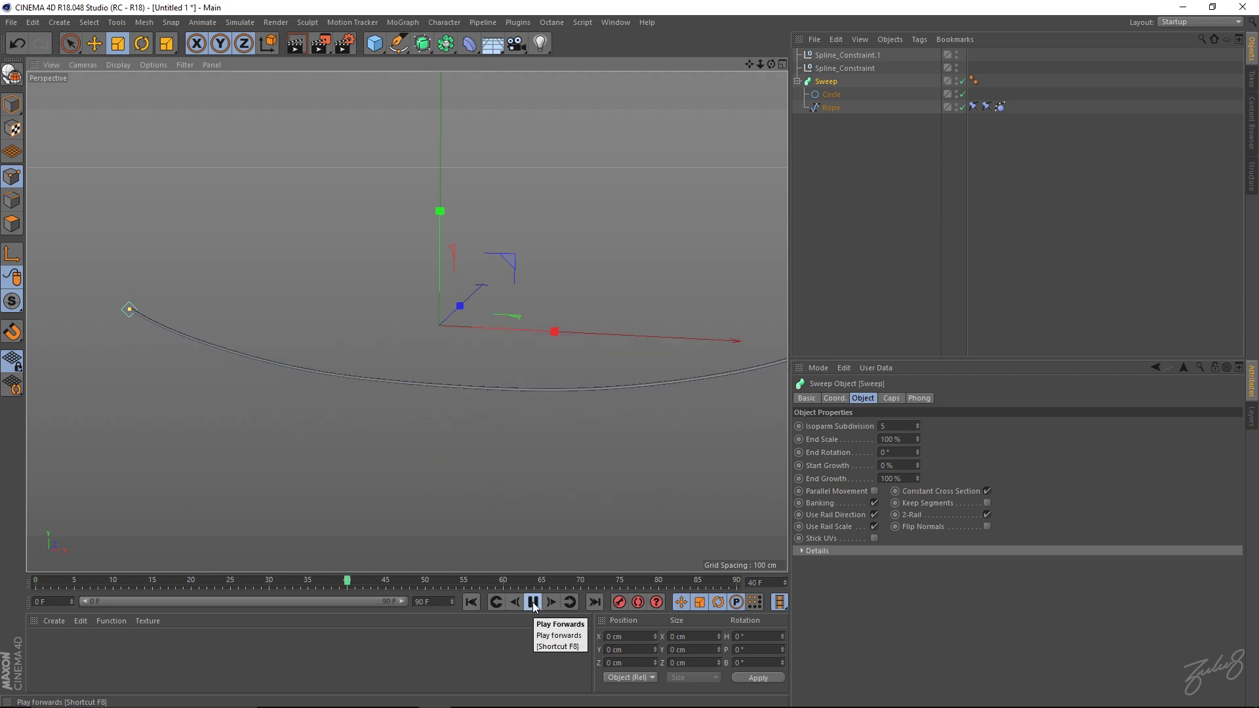
left_click(533, 603)
middle_click_drag(566, 389, 467, 391, "alt")
right_click_drag(572, 389, 535, 385, "alt")
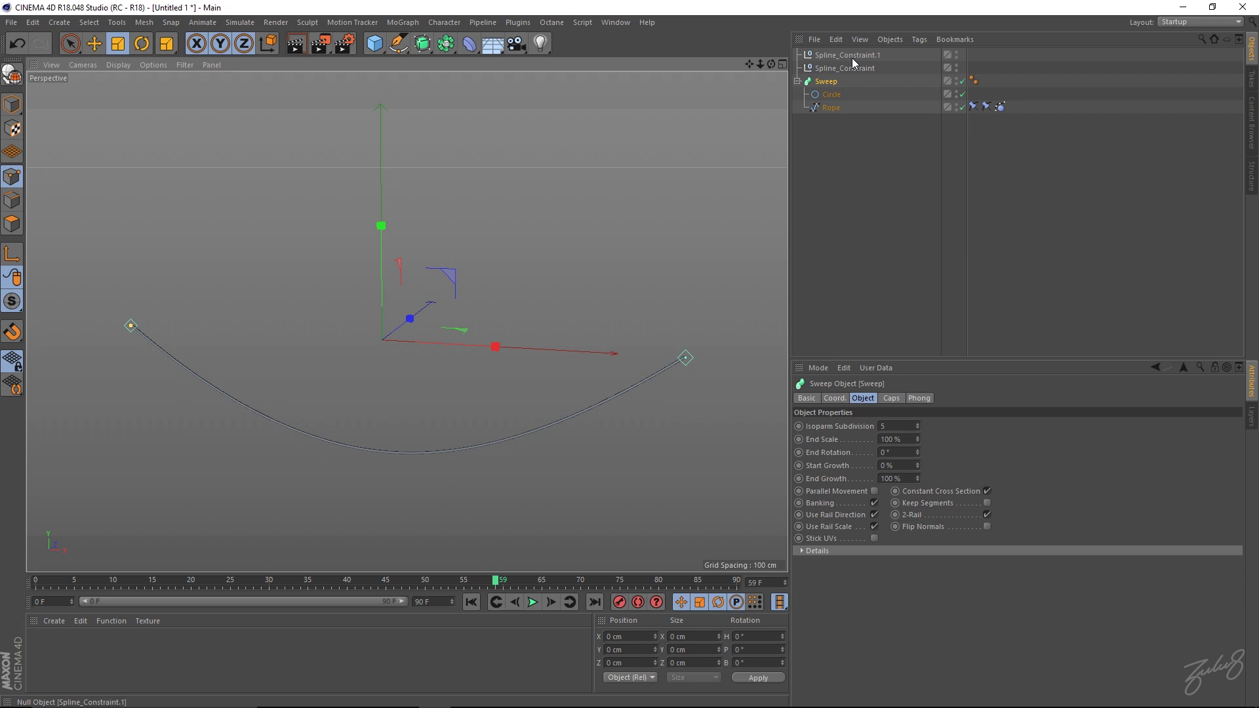
- Review the Spline Dynamics tag's Basic and collision settings, then play the rope from frame 0
left_click(999, 107)
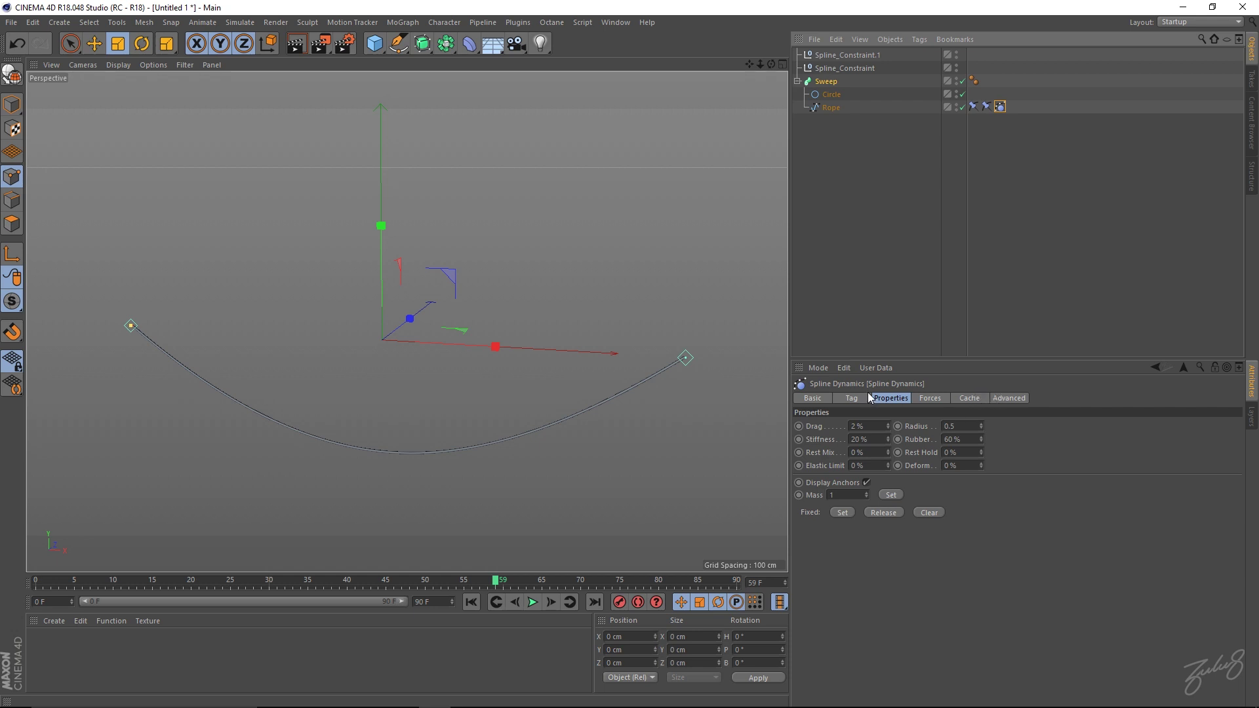
left_click(828, 398)
left_click(852, 398)
left_click(828, 399)
left_click(850, 399)
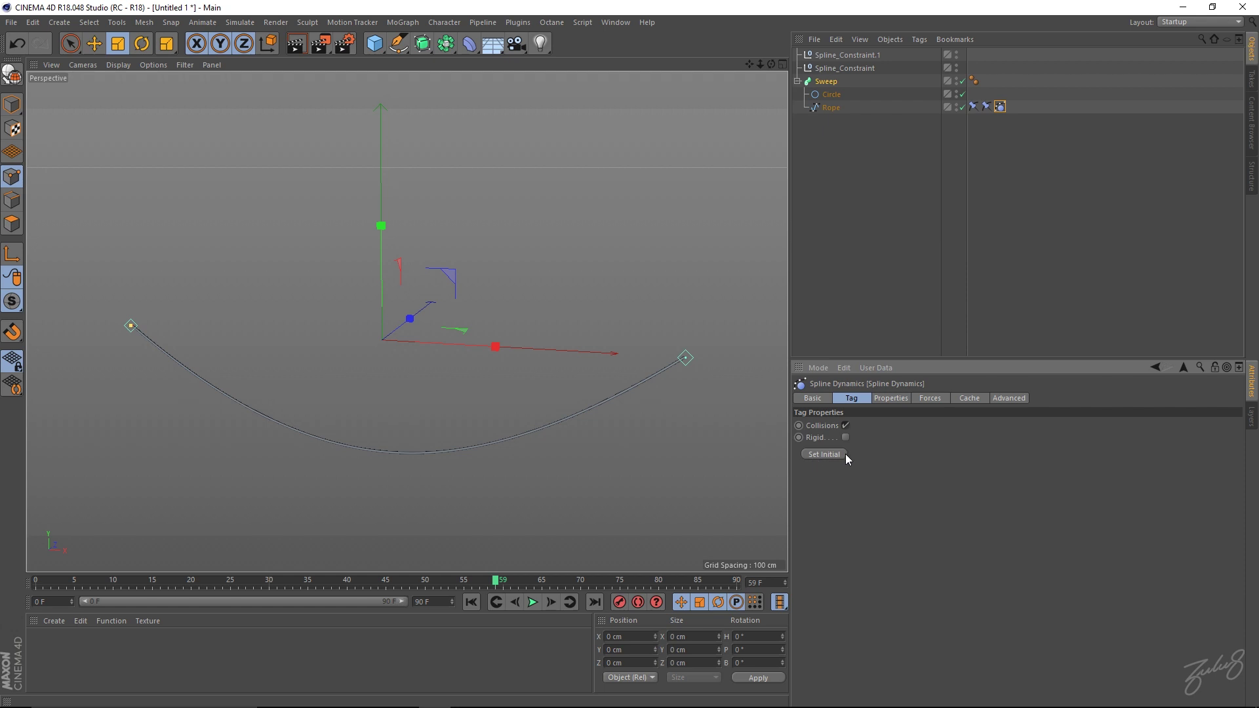
left_click_drag(457, 340, 506, 333, "alt")
middle_click_drag(506, 333, 612, 293, "alt")
left_click(471, 602)
left_click(532, 603)
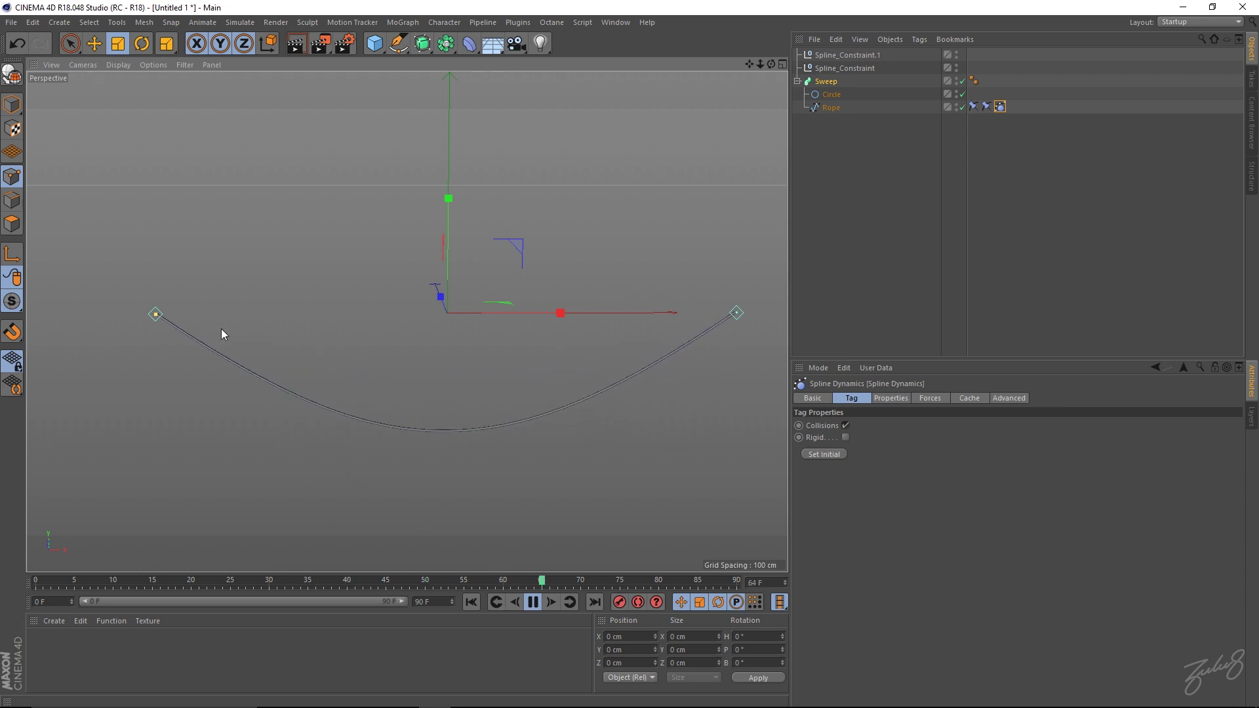
left_click(532, 602)
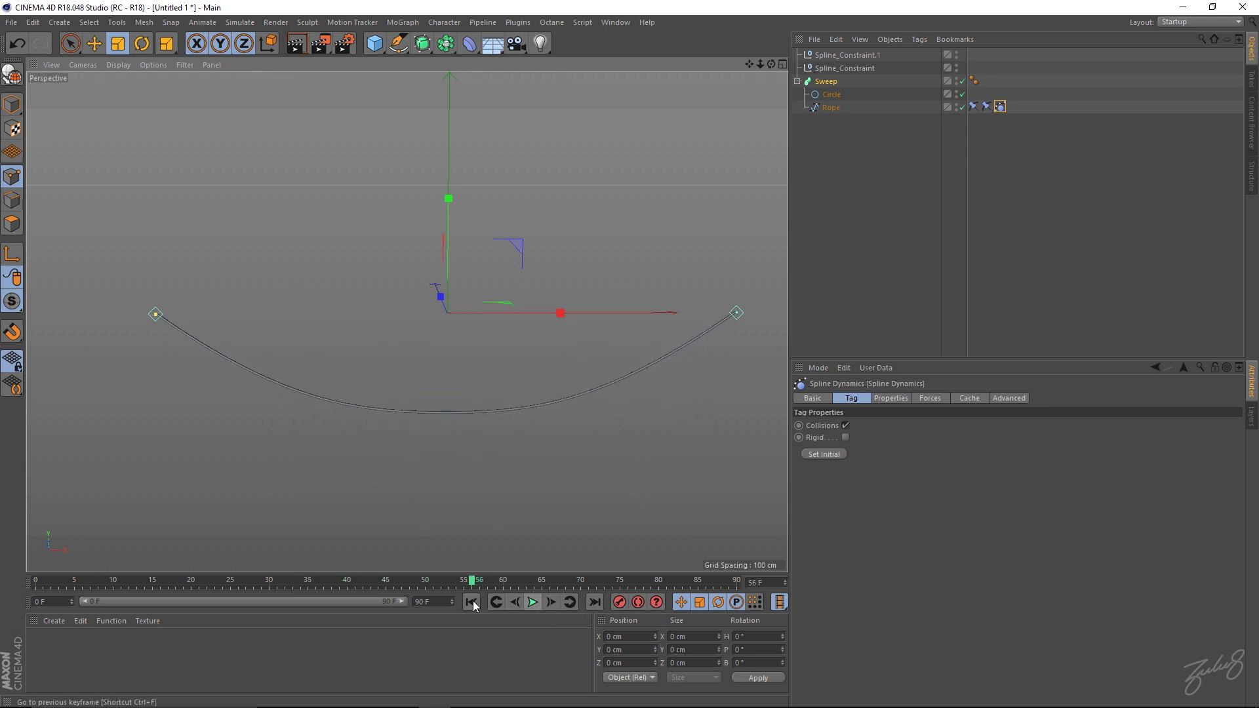
- Set the scene's maximum frame to 800 and extend the timeline range to 0–800
double_click(423, 602)
type("800")
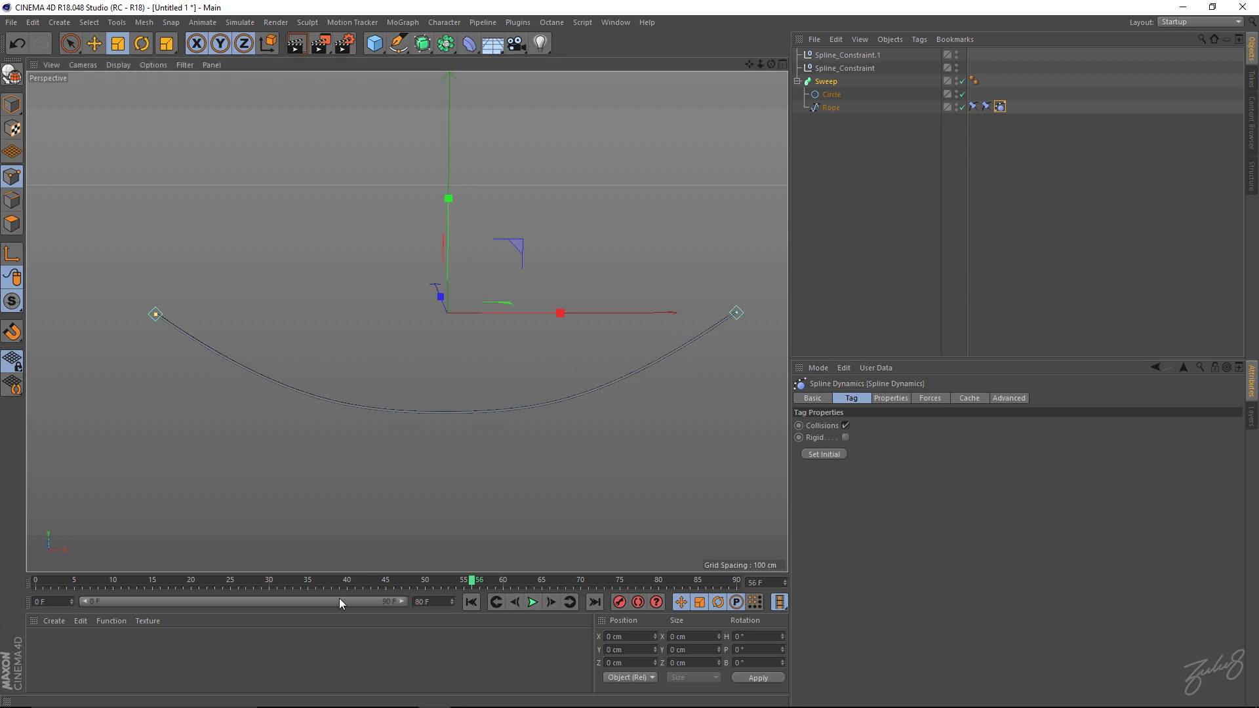
key("Return")
left_click_drag(126, 600, 401, 600)
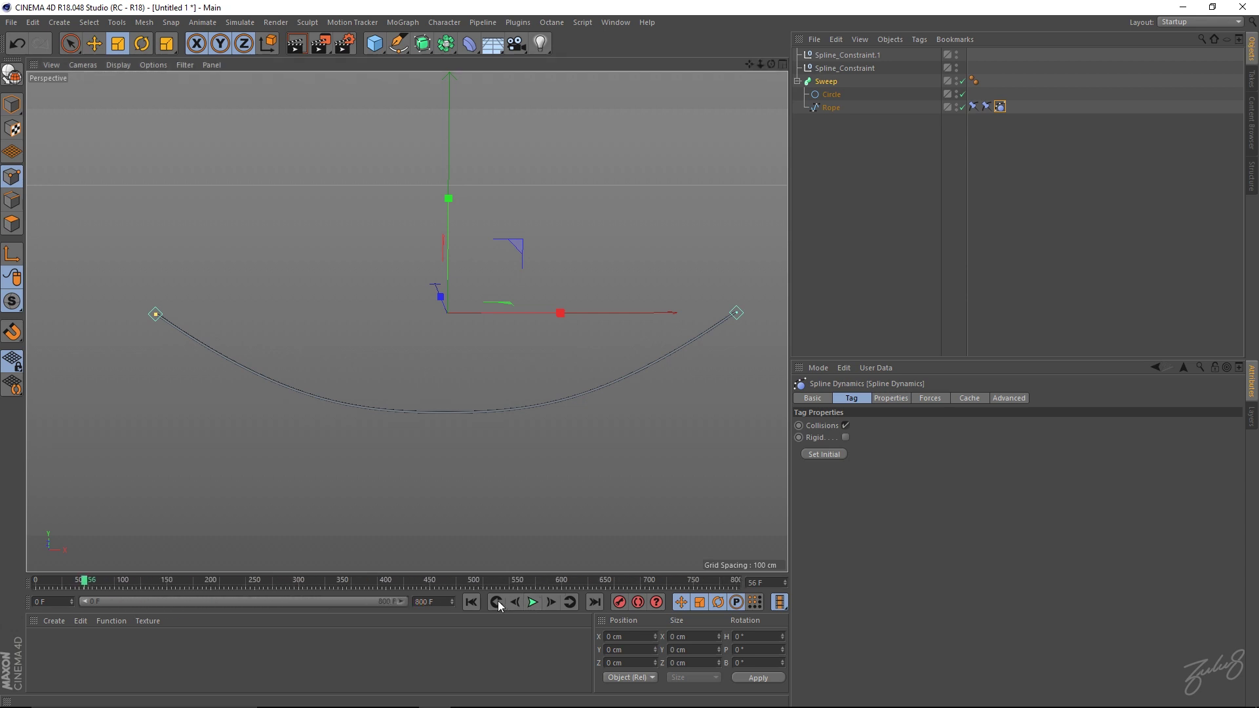
- Play the longer simulation to frame 161, then replay it and stop at frame 148
left_click(533, 602)
left_click(535, 602)
left_click(822, 457)
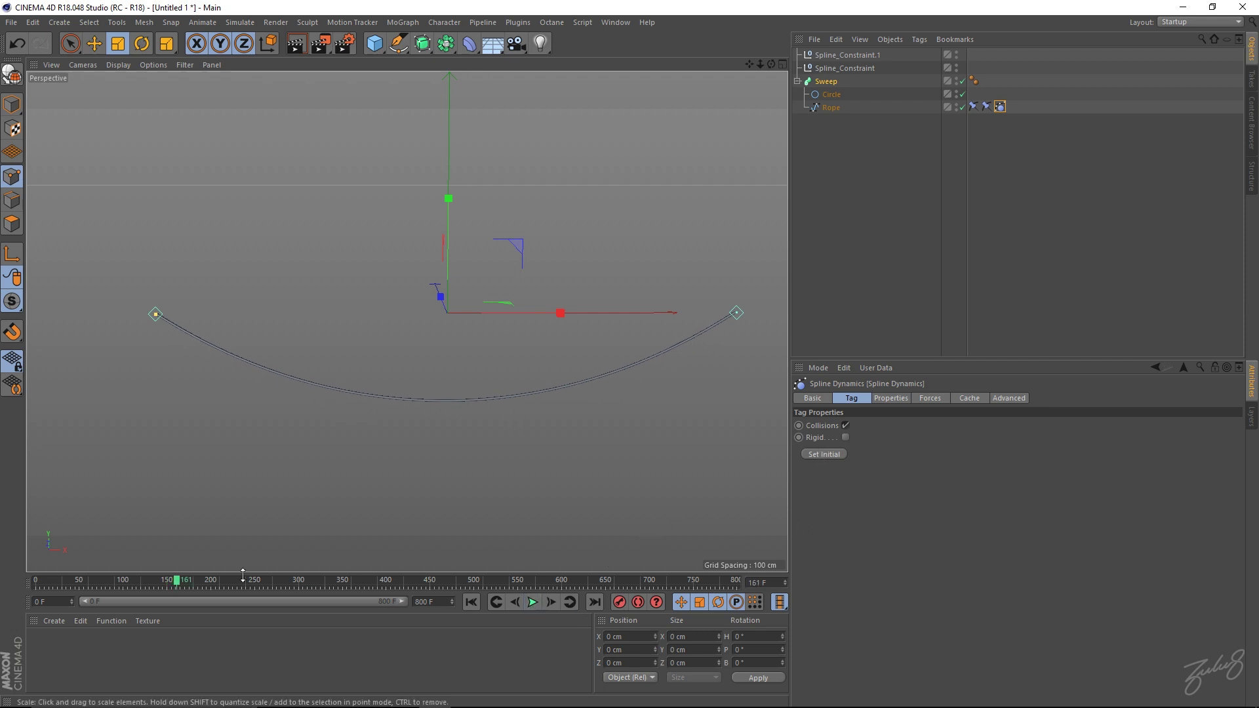
left_click(826, 456)
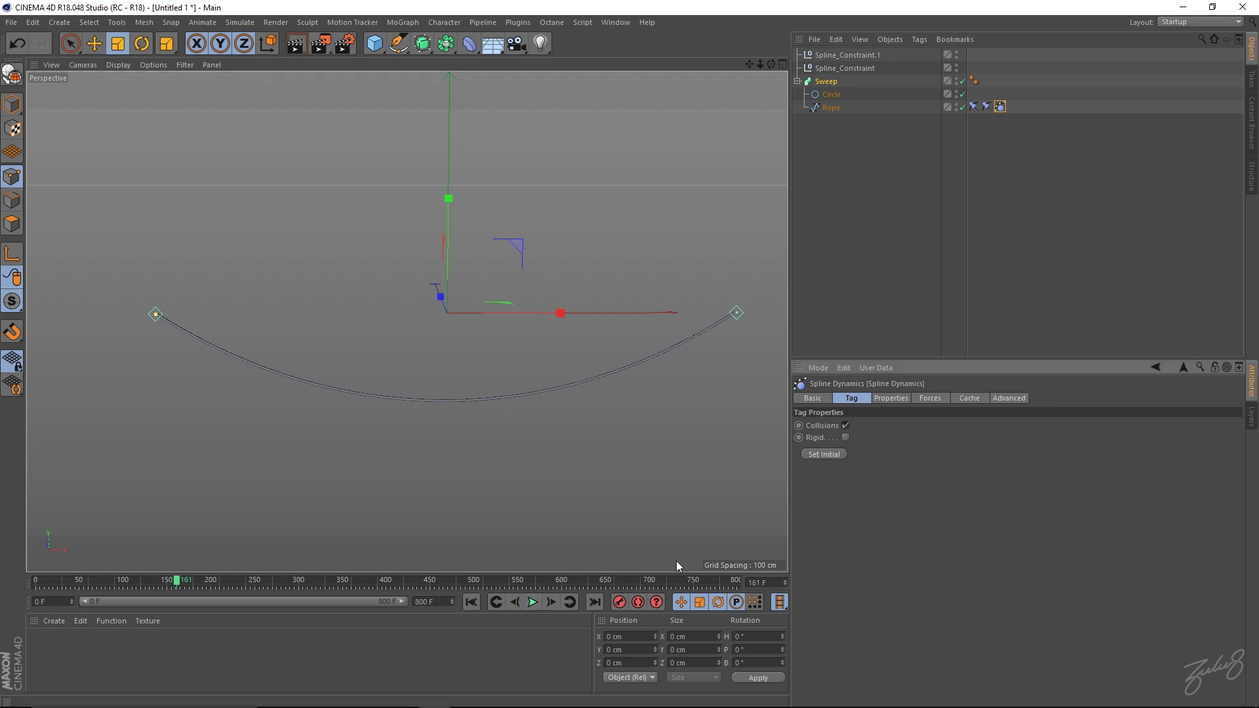
left_click(472, 602)
left_click(536, 603)
left_click(533, 602)
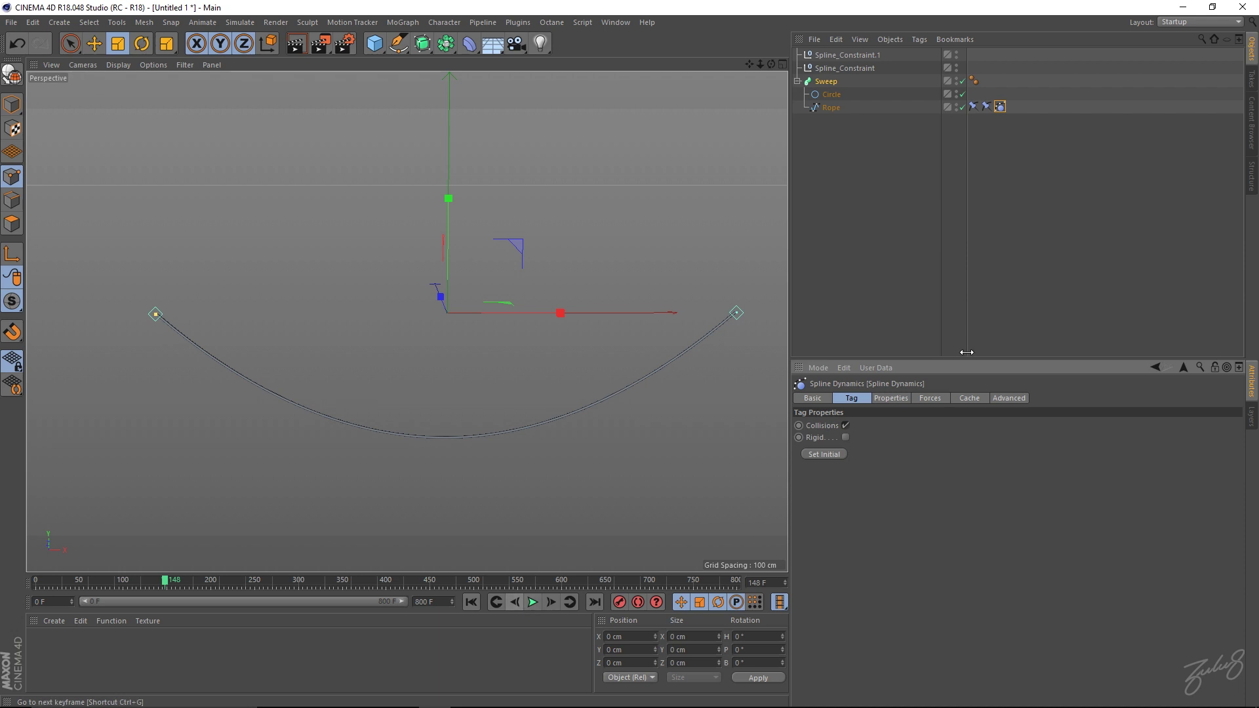
left_click(892, 401)
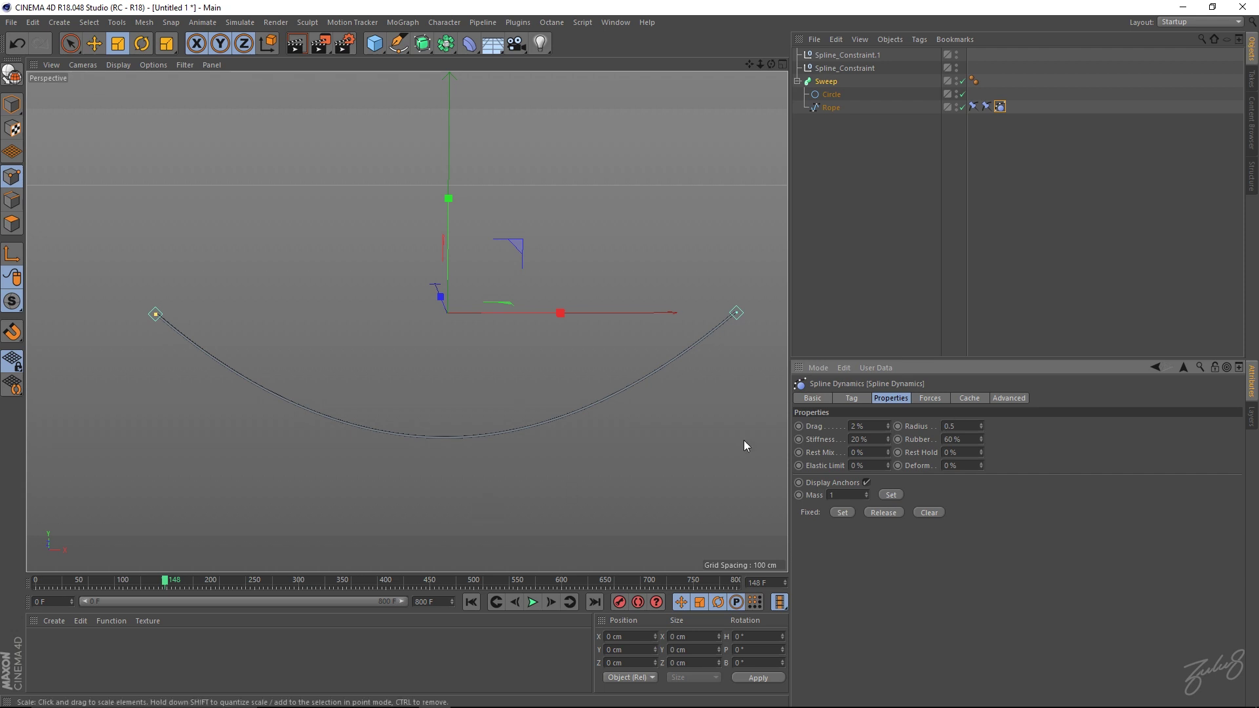
- Check Drag and Gravity (-9.81) without changing them, then show the Cache settings
left_click_drag(868, 425, 850, 426)
left_click(880, 426)
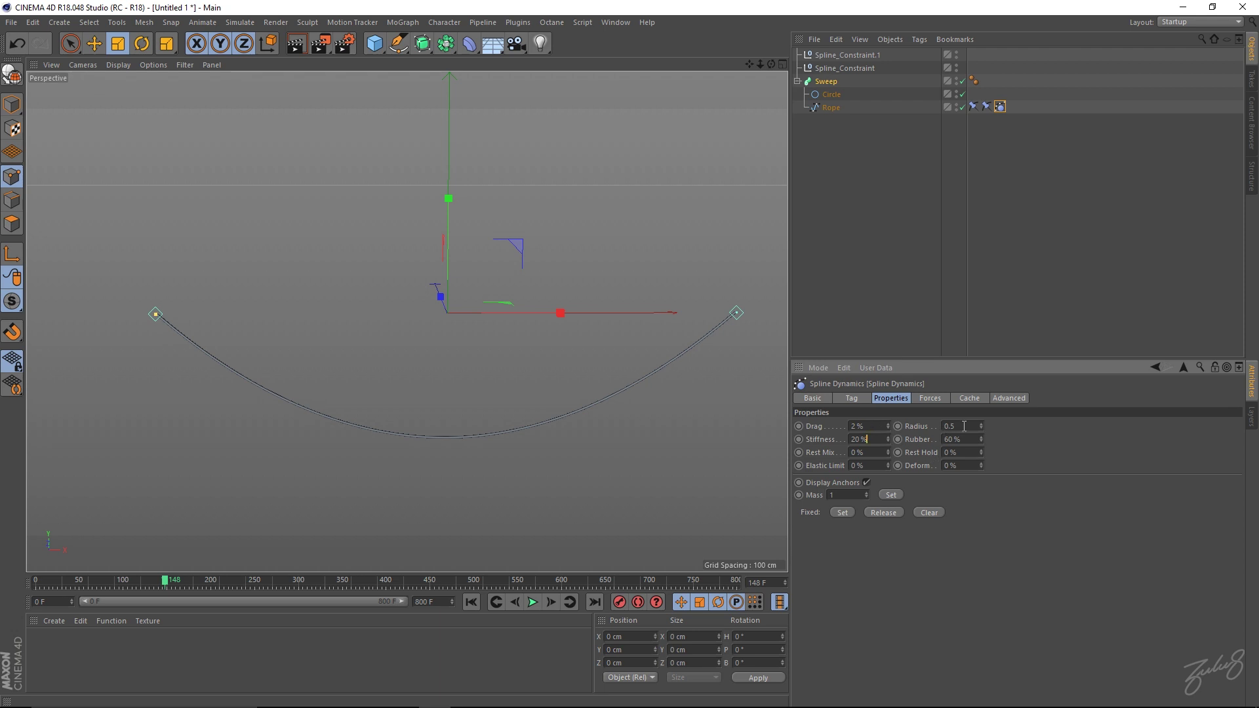
left_click(939, 399)
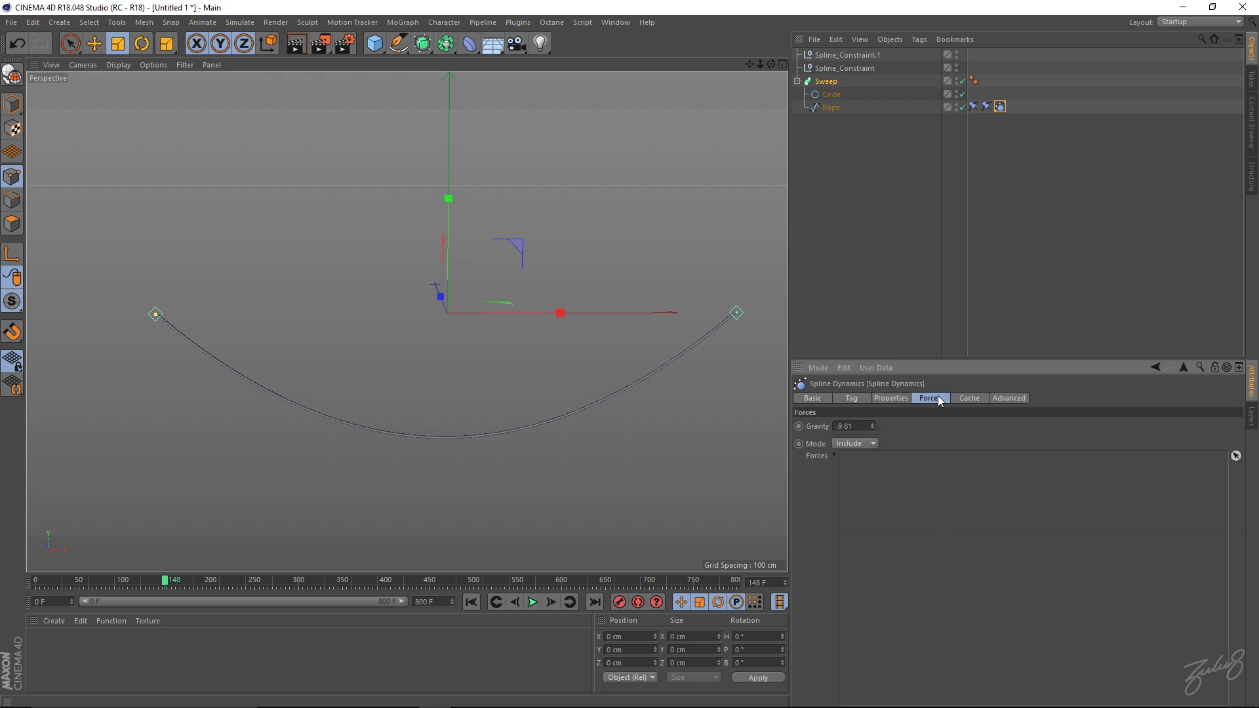
left_click(849, 426)
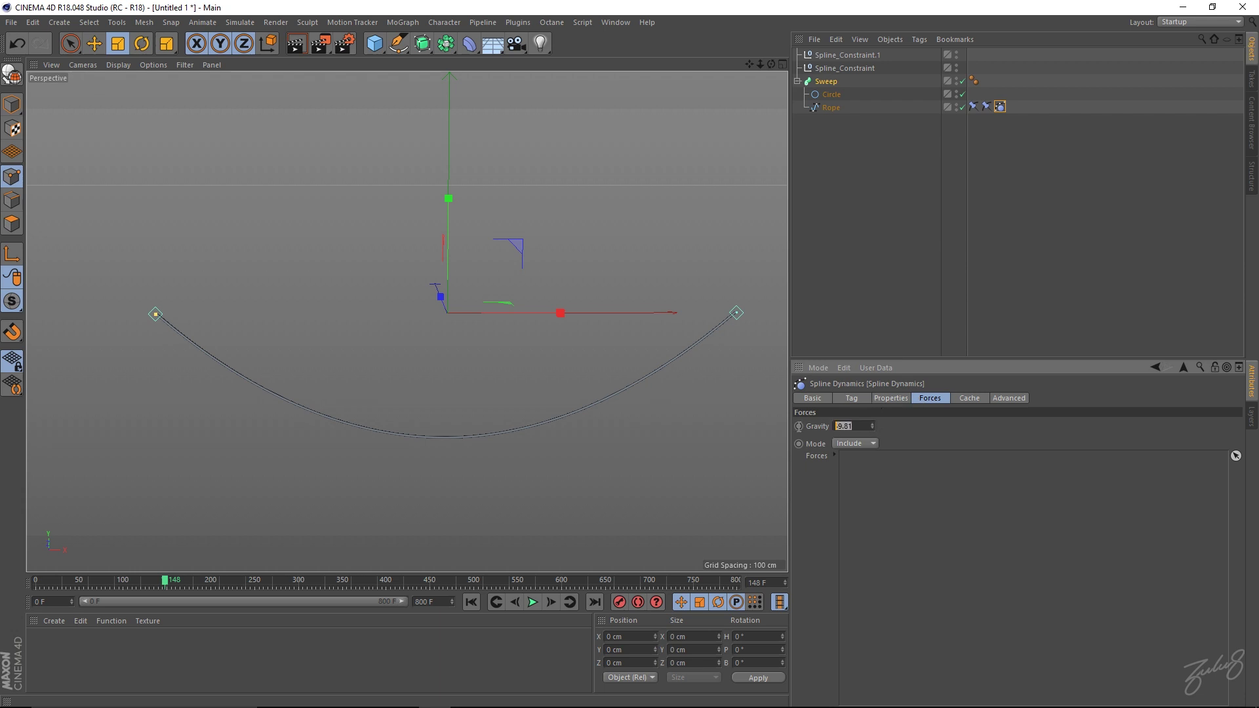
left_click(889, 430)
double_click(857, 427)
left_click(920, 432)
left_click(860, 427)
left_click(835, 425)
left_click(968, 399)
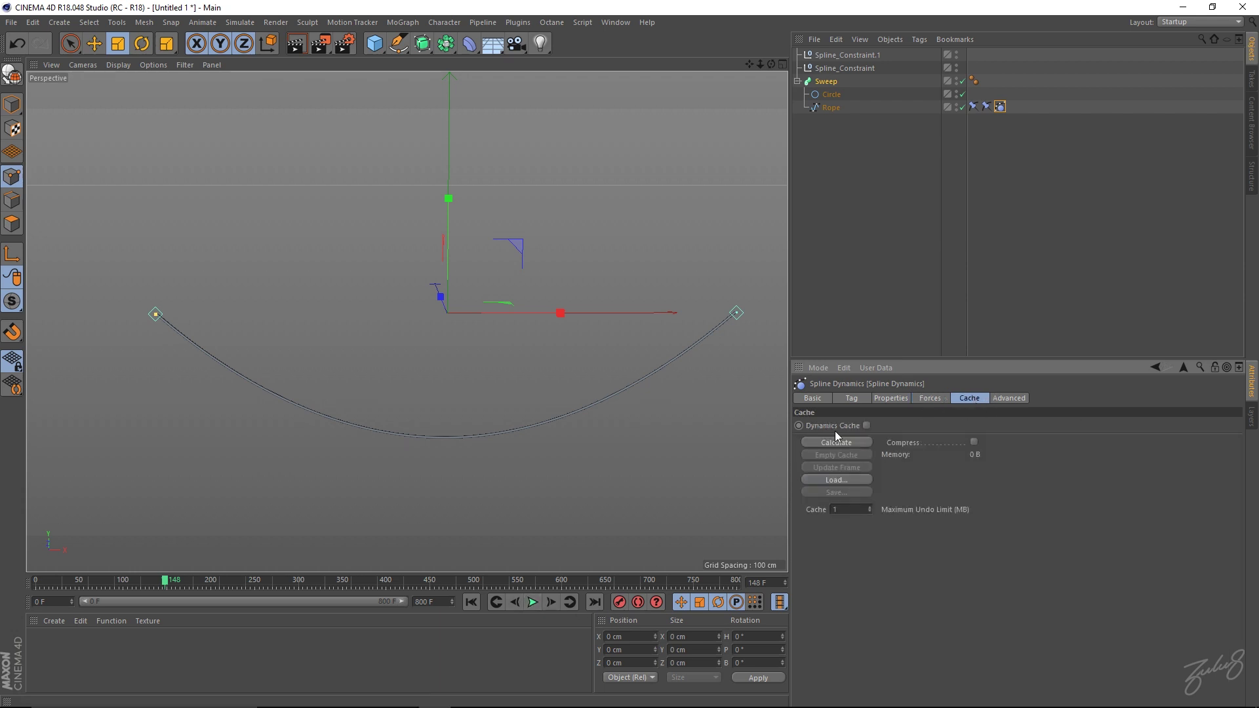
- Scrub the rope simulation from frame 22 back to frame 0
left_click(918, 398)
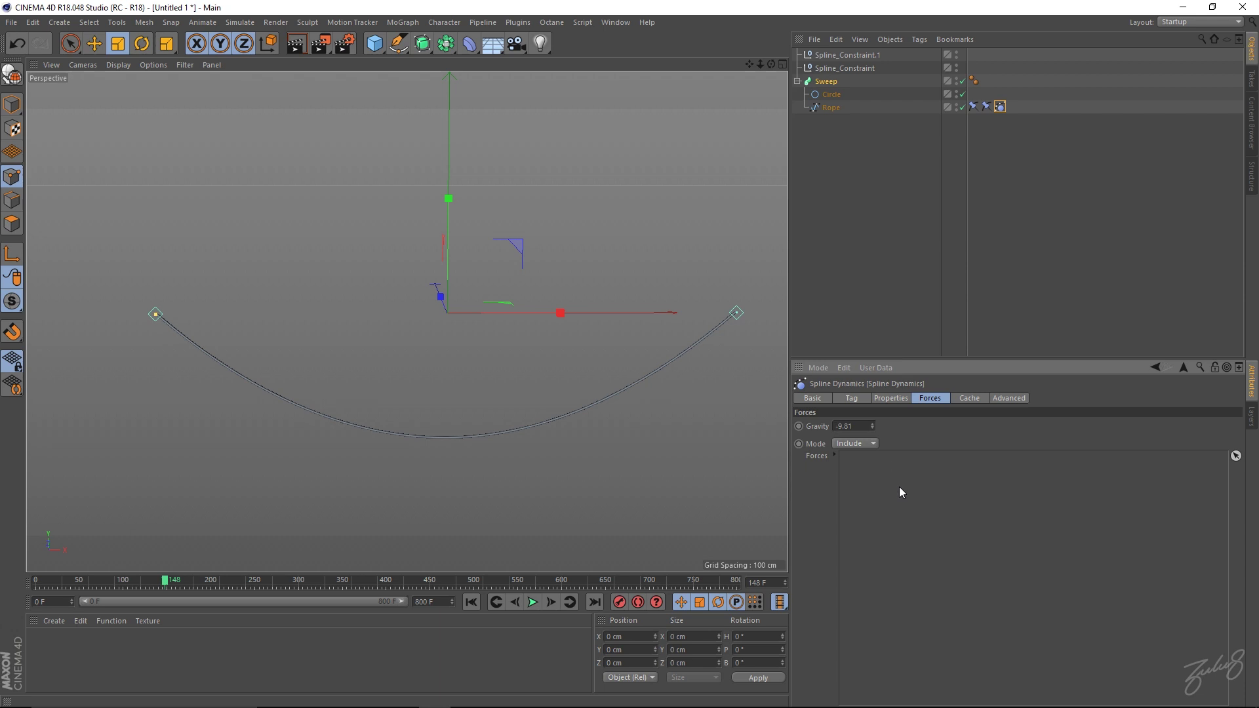
left_click(974, 400)
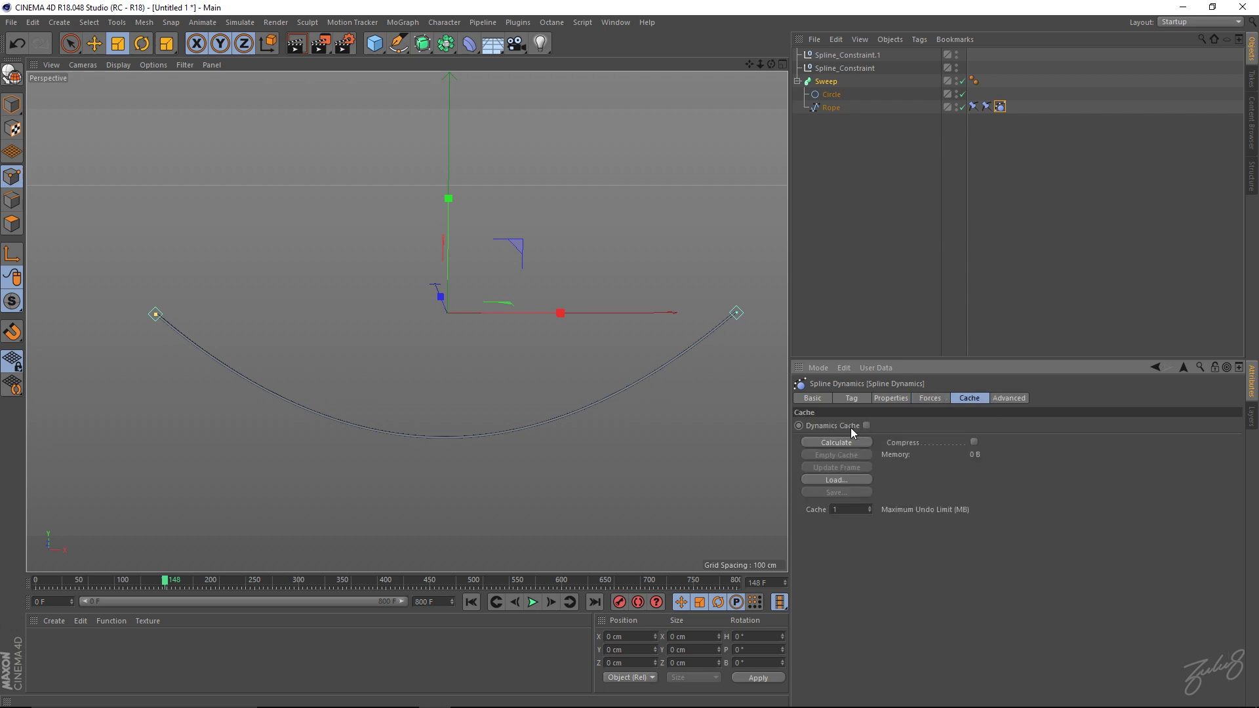
mouse_move(168, 580)
left_mouse_down()
mouse_move(56, 581)
mouse_move(431, 590)
mouse_move(455, 578)
mouse_move(53, 568)
left_mouse_up()
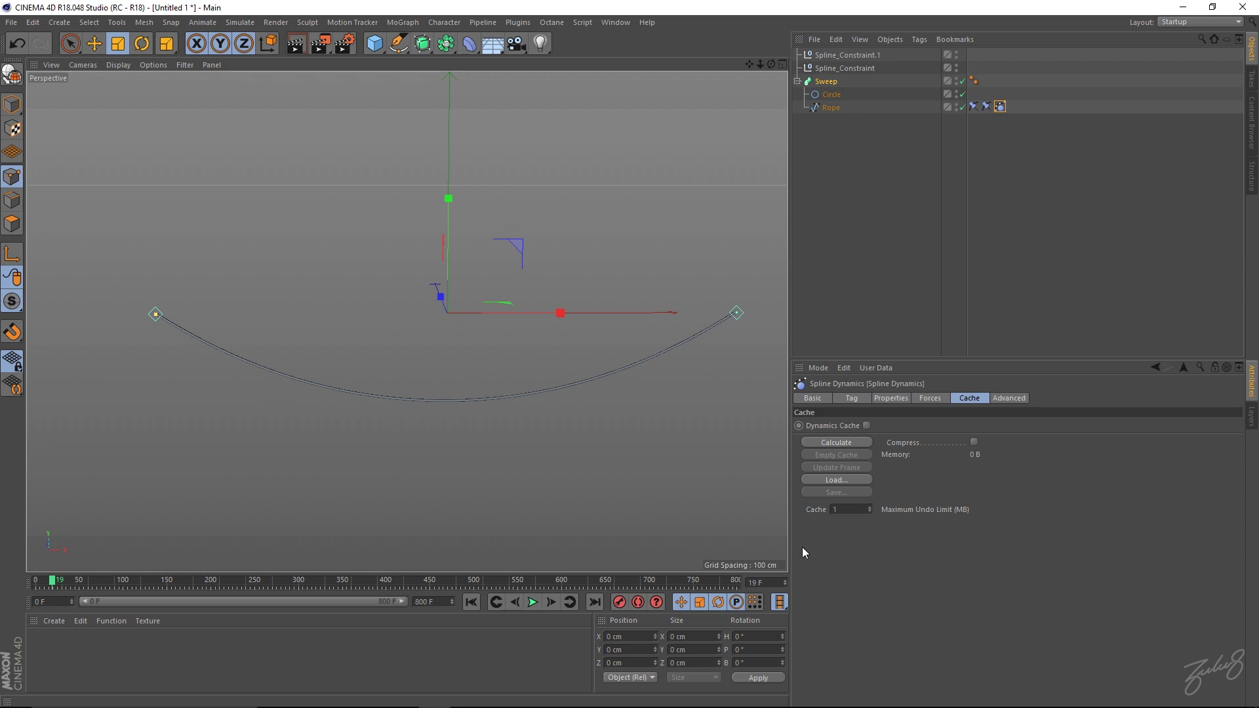
left_click_drag(68, 586, 36, 581)
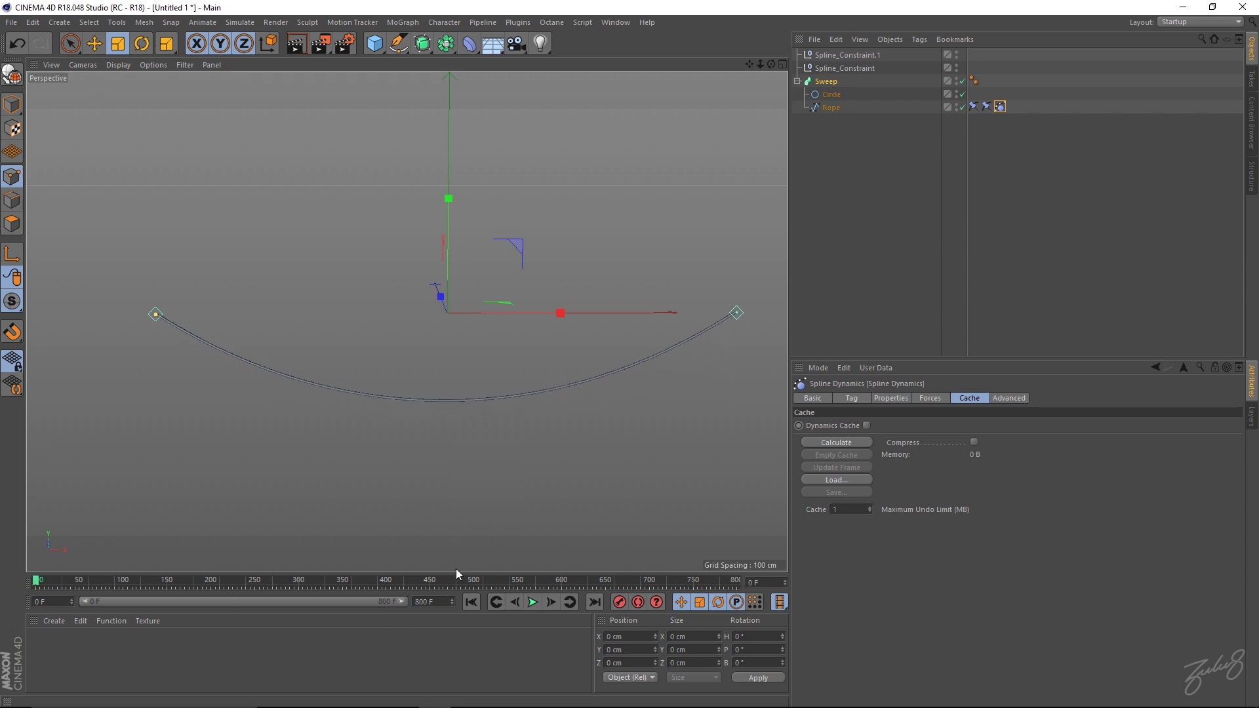
- Inspect the Advanced solver settings, leaving Steps at 3 and Iterations at 4
left_click(1003, 398)
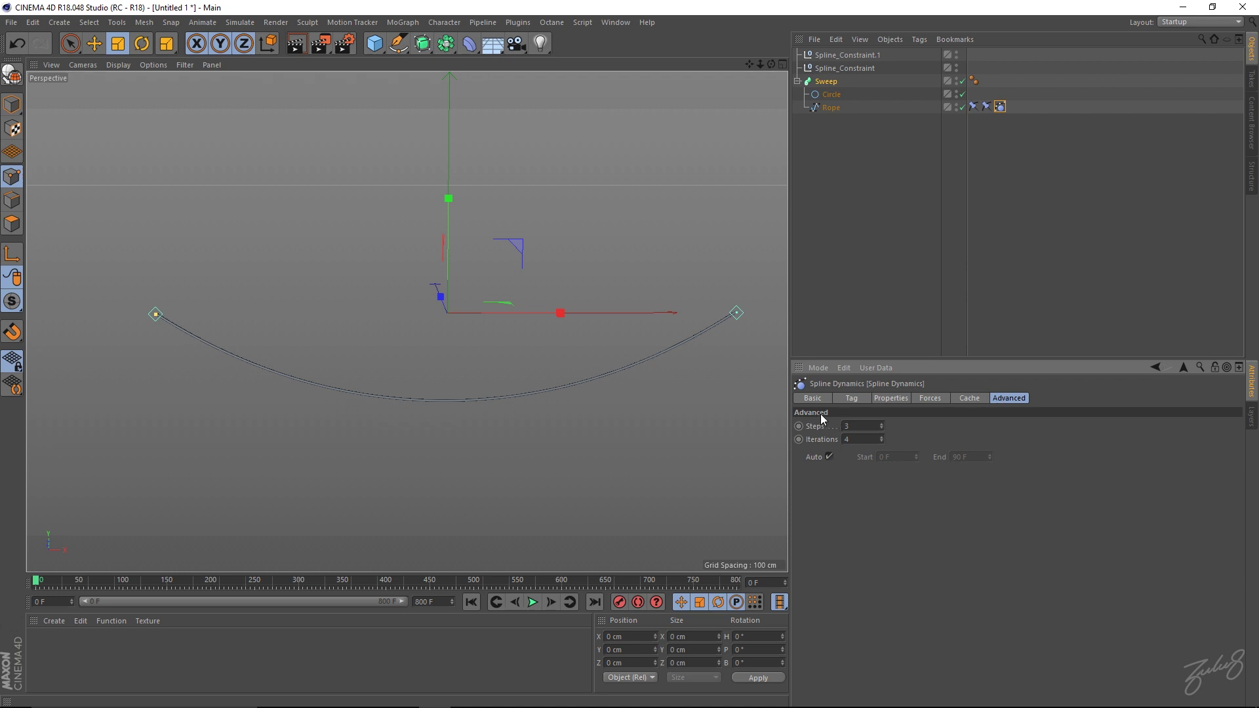
double_click(857, 427)
key("Tab")
key("Return")
double_click(862, 428)
- Keyframe Spline_Constraint.1's P.Y at 0 on frame 0 and at -200 cm on a later frame
left_click(827, 82)
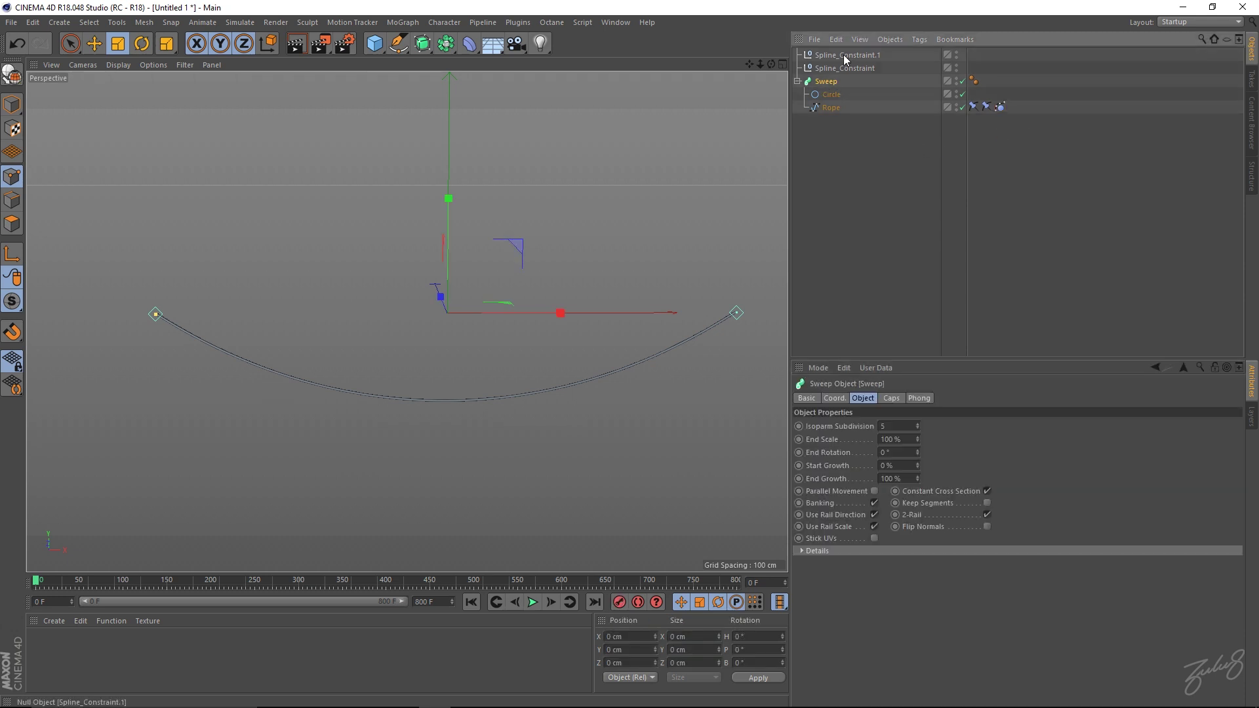
left_click(846, 56)
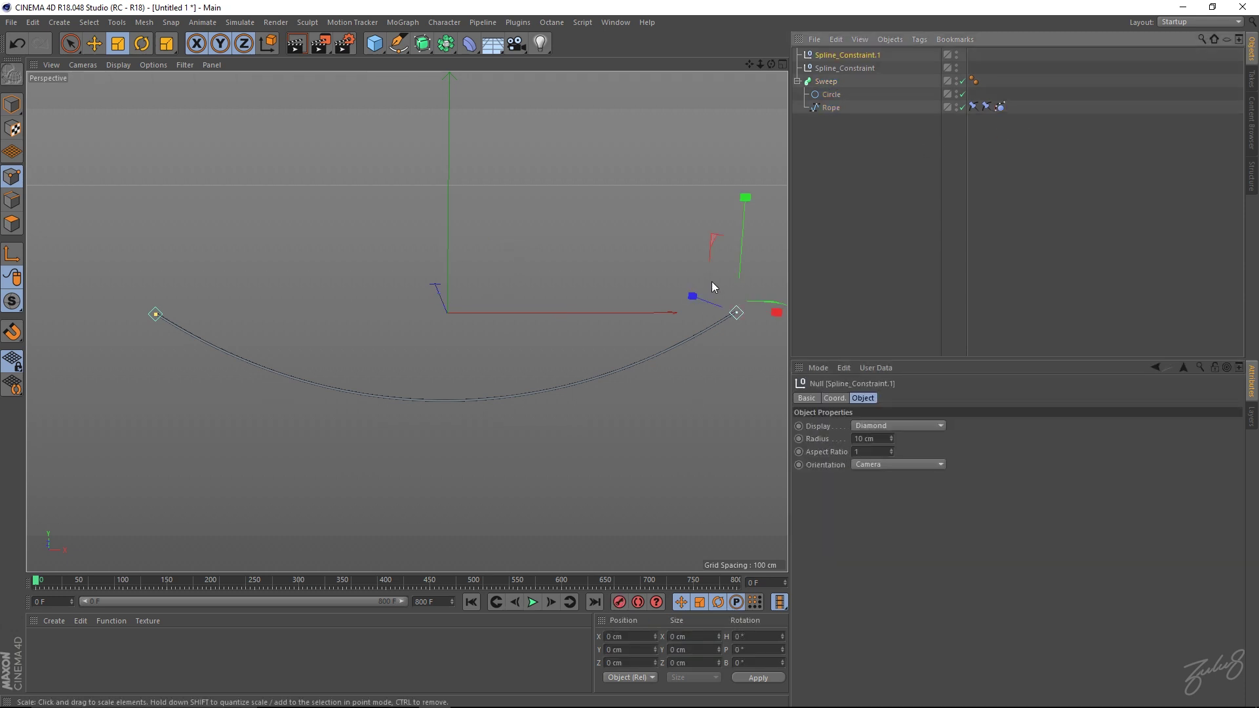
key("e")
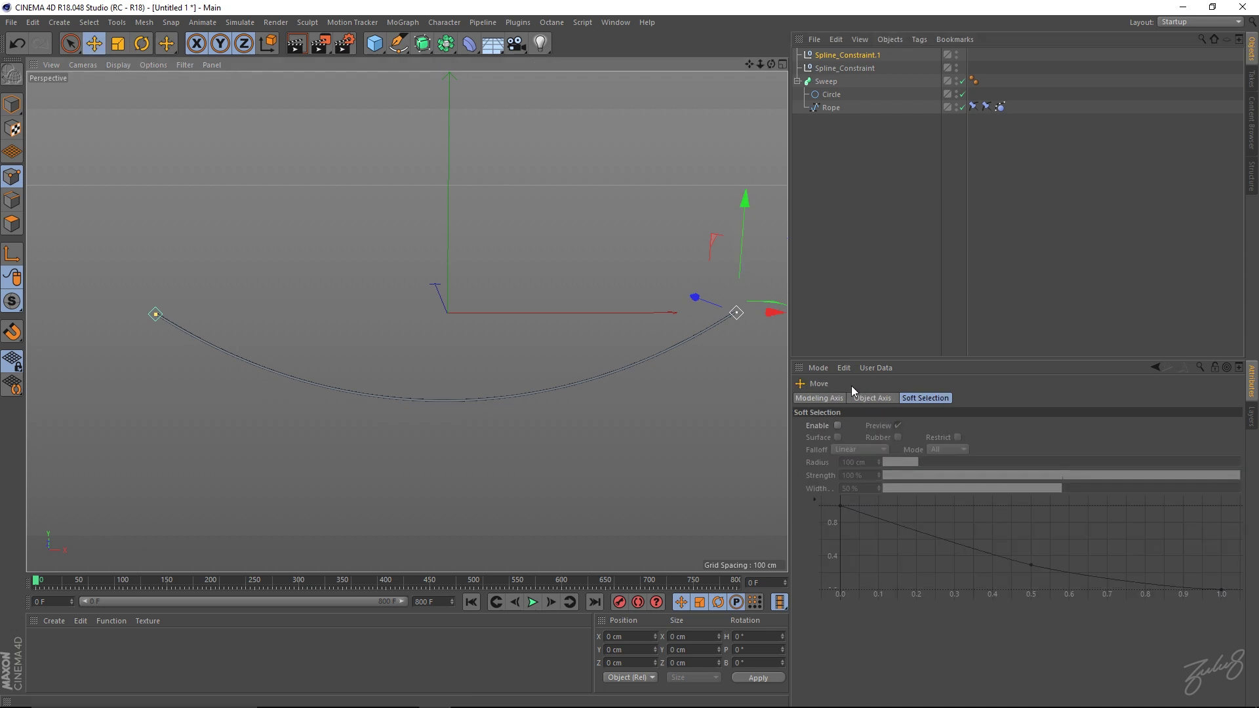
left_click(853, 55)
left_click(830, 403)
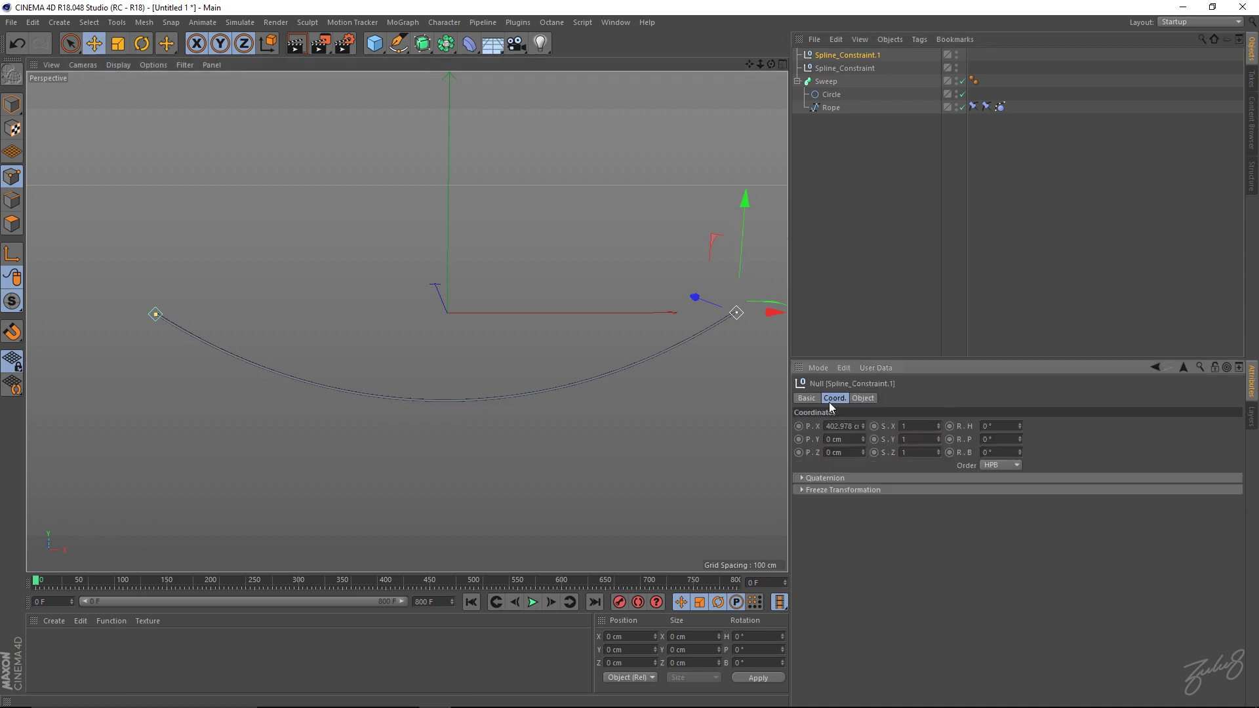
left_click(799, 439, "ctrl")
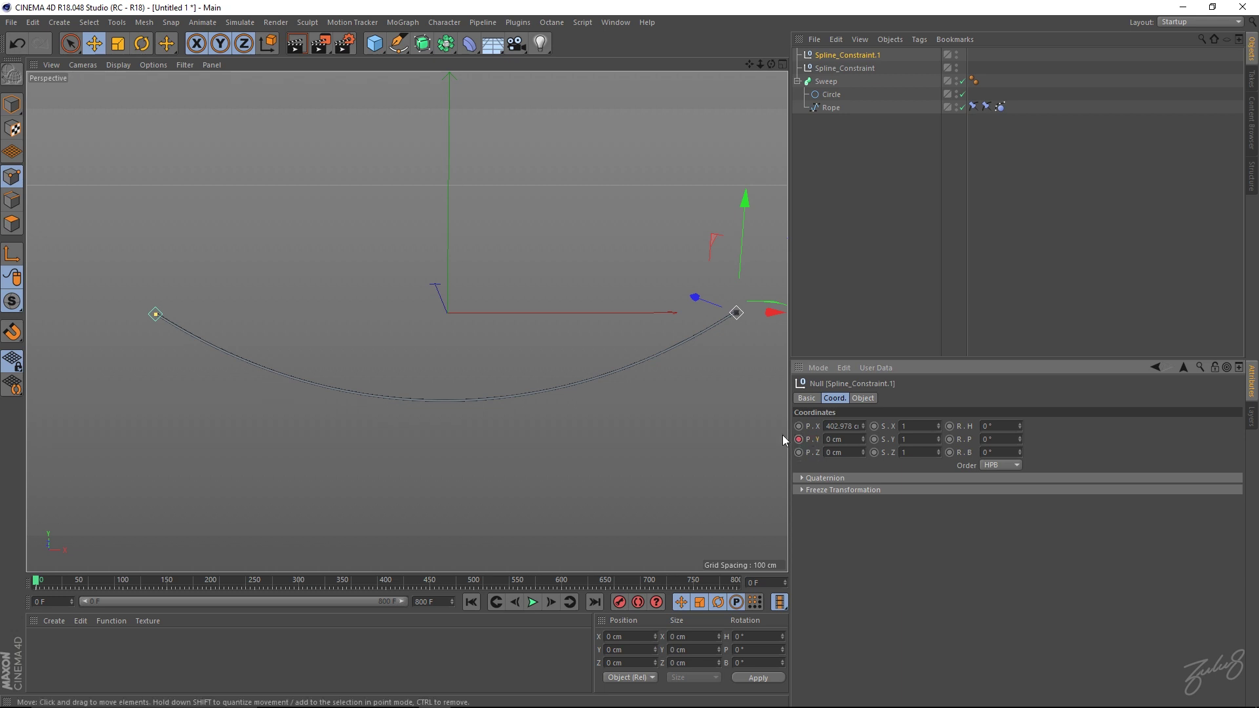
mouse_move(36, 582)
left_mouse_down()
mouse_move(278, 584)
mouse_move(212, 583)
left_mouse_up()
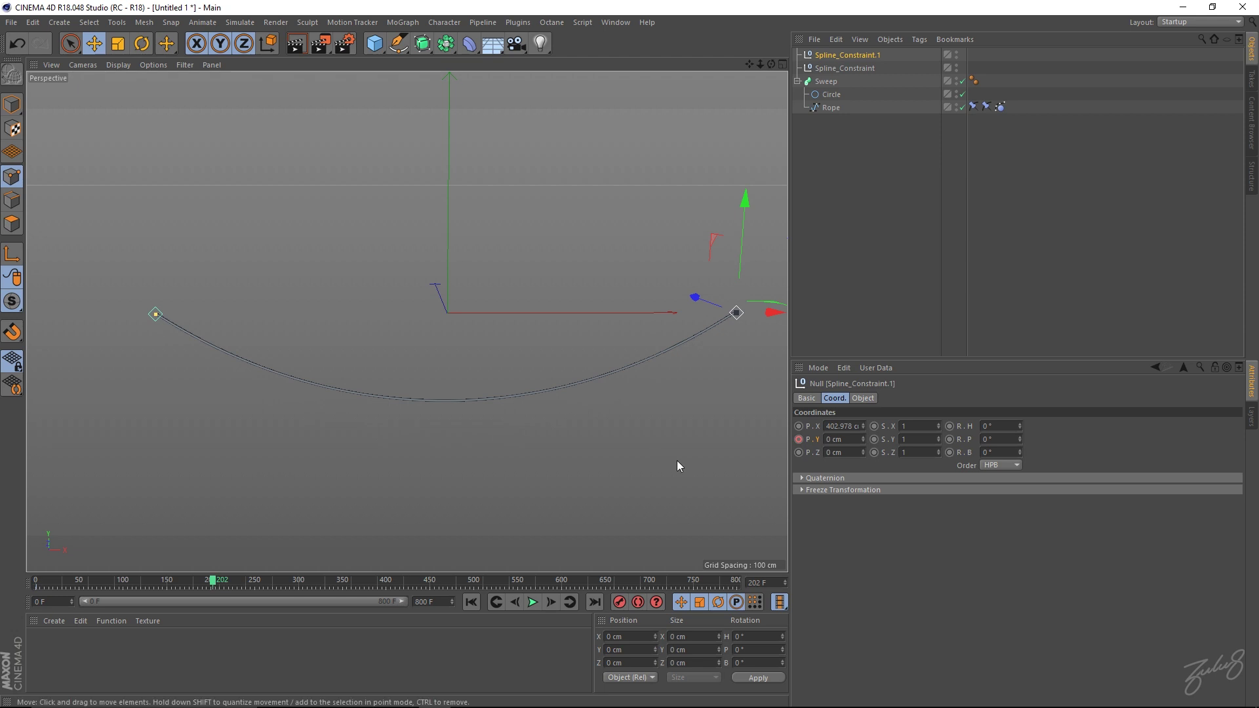
left_click_drag(864, 440, 867, 447)
left_click(798, 440, "ctrl")
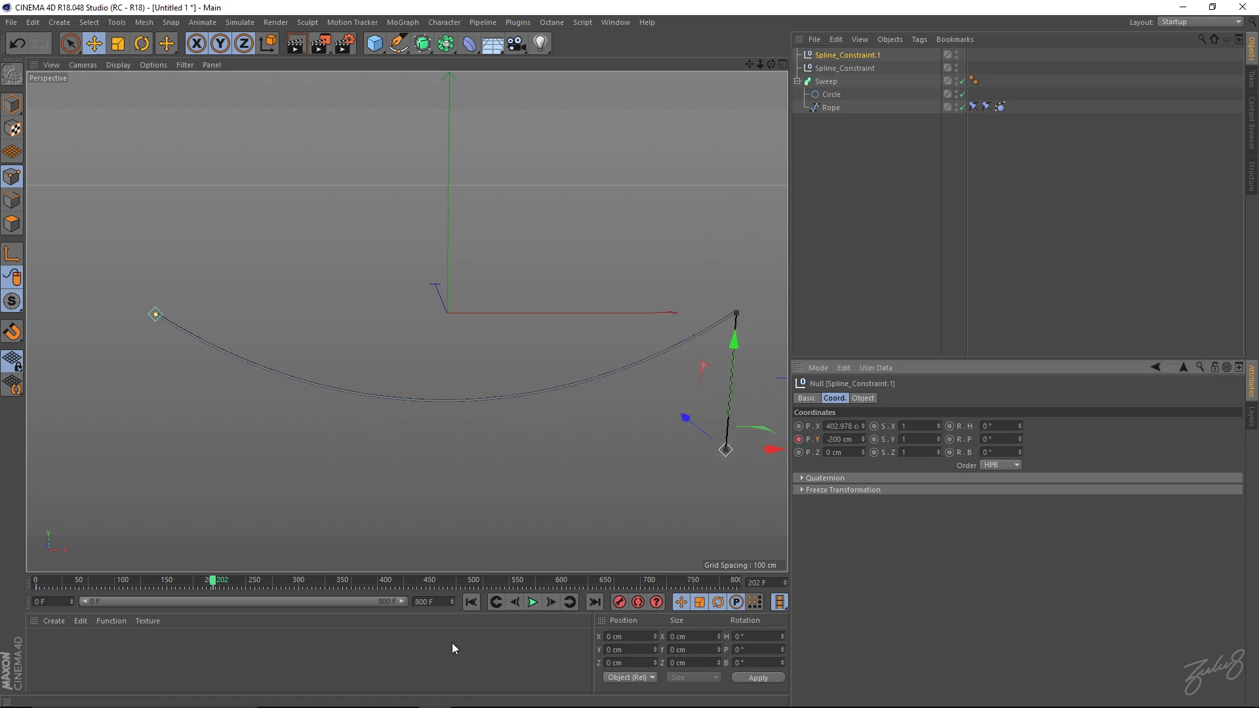
- Preview the drop, move the -200 cm key earlier to frame 78, and replay the faster whip
left_click(470, 602)
left_click(532, 603)
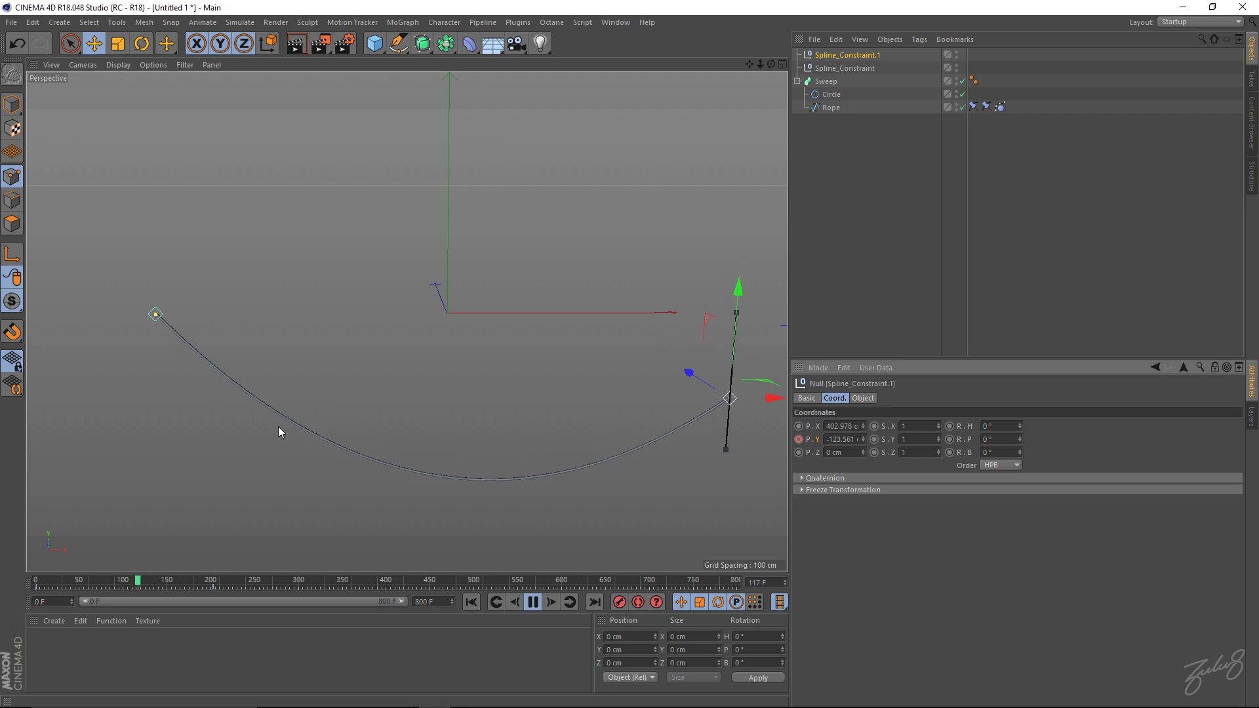
left_click(533, 602)
left_click(211, 584)
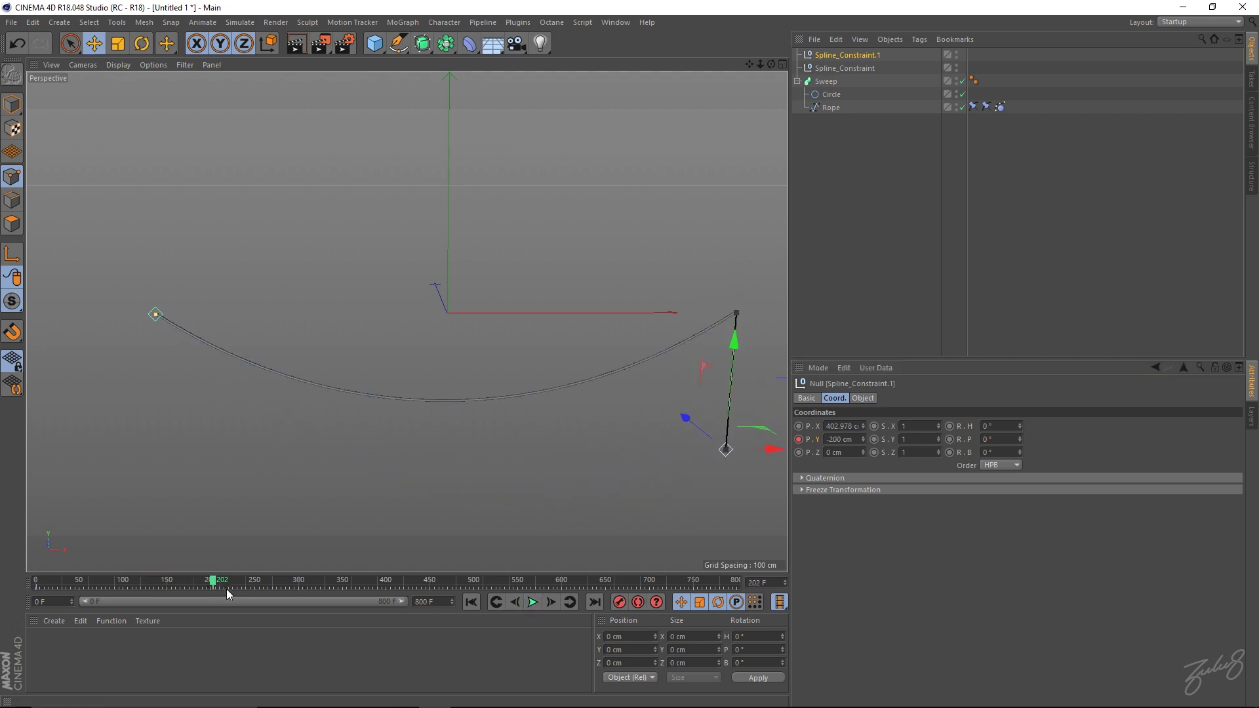
left_click(206, 587)
left_click_drag(200, 589, 108, 588)
left_click(472, 602)
left_click(532, 602)
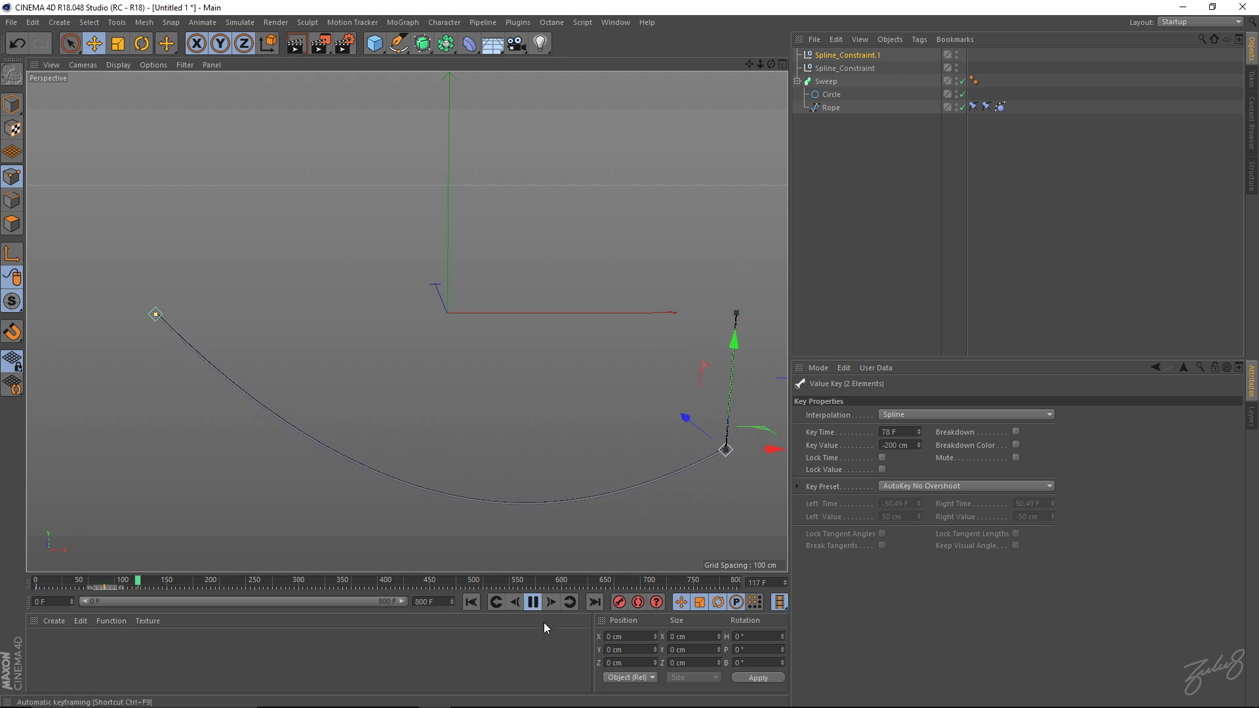
left_click(532, 602)
left_click(471, 602)
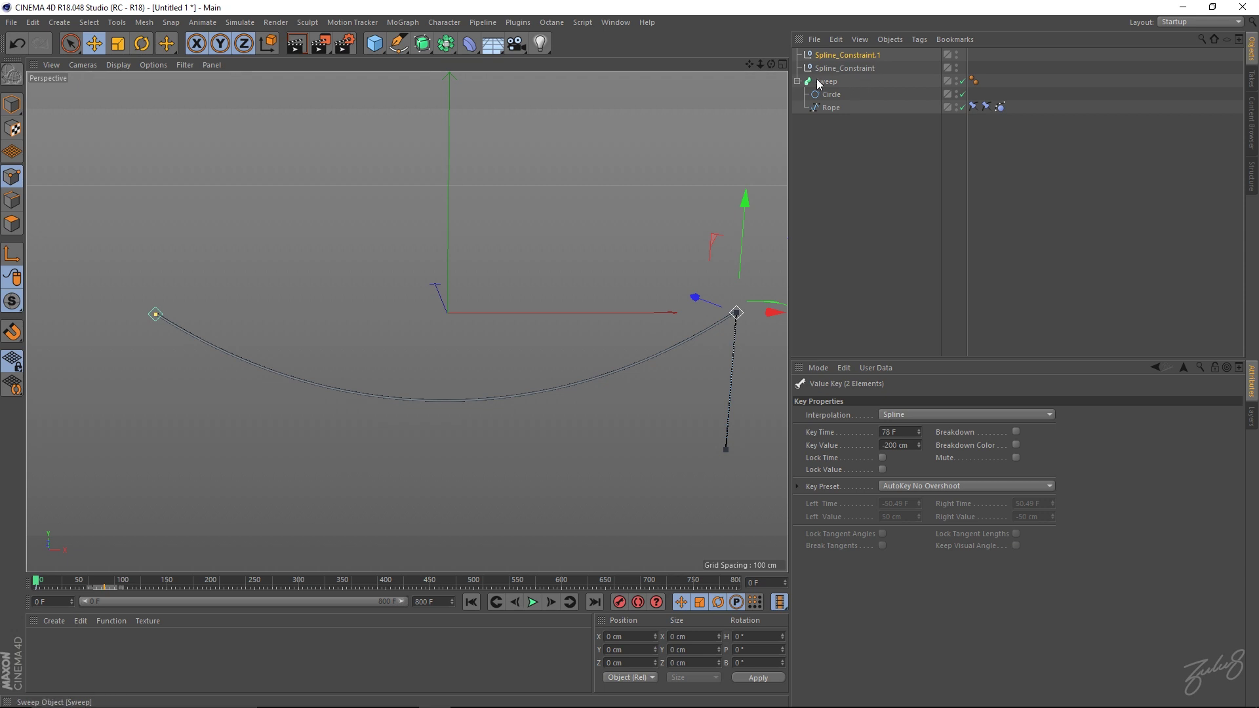
- Set the rope's Spline Dynamics Gravity to 0 and test the simulation
left_click(1000, 106)
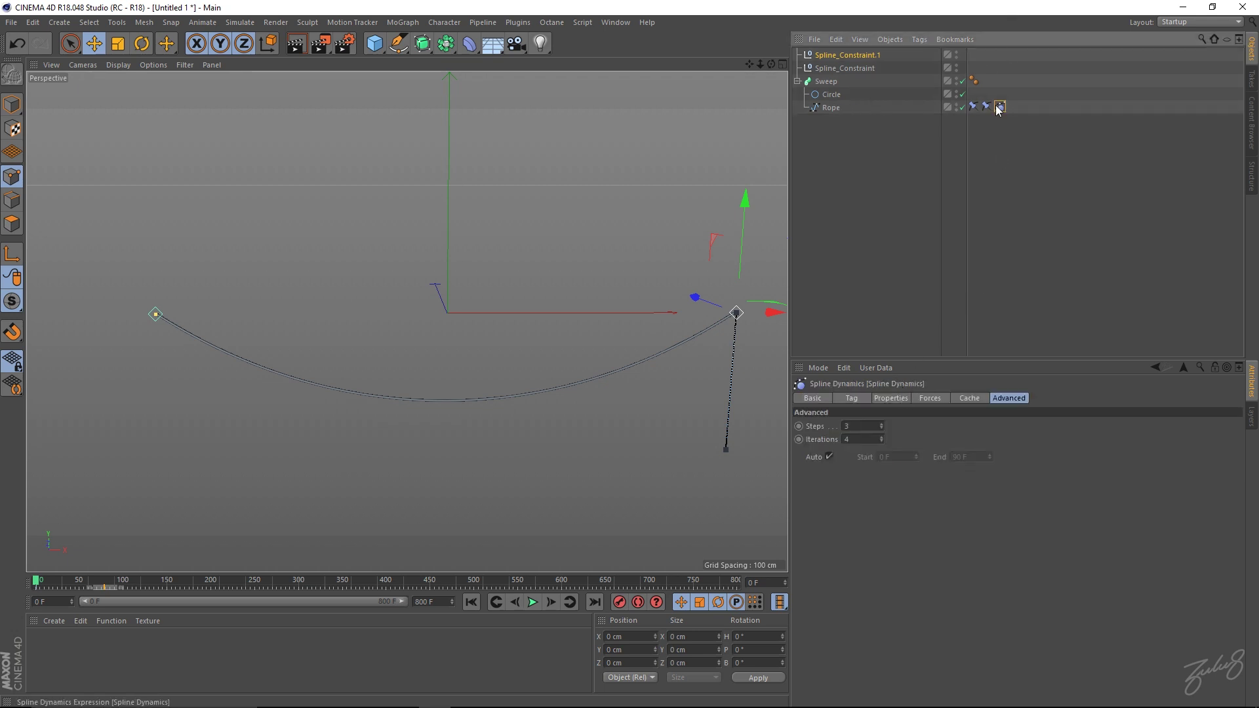
left_click(897, 400)
left_click(934, 400)
double_click(863, 426)
type("0")
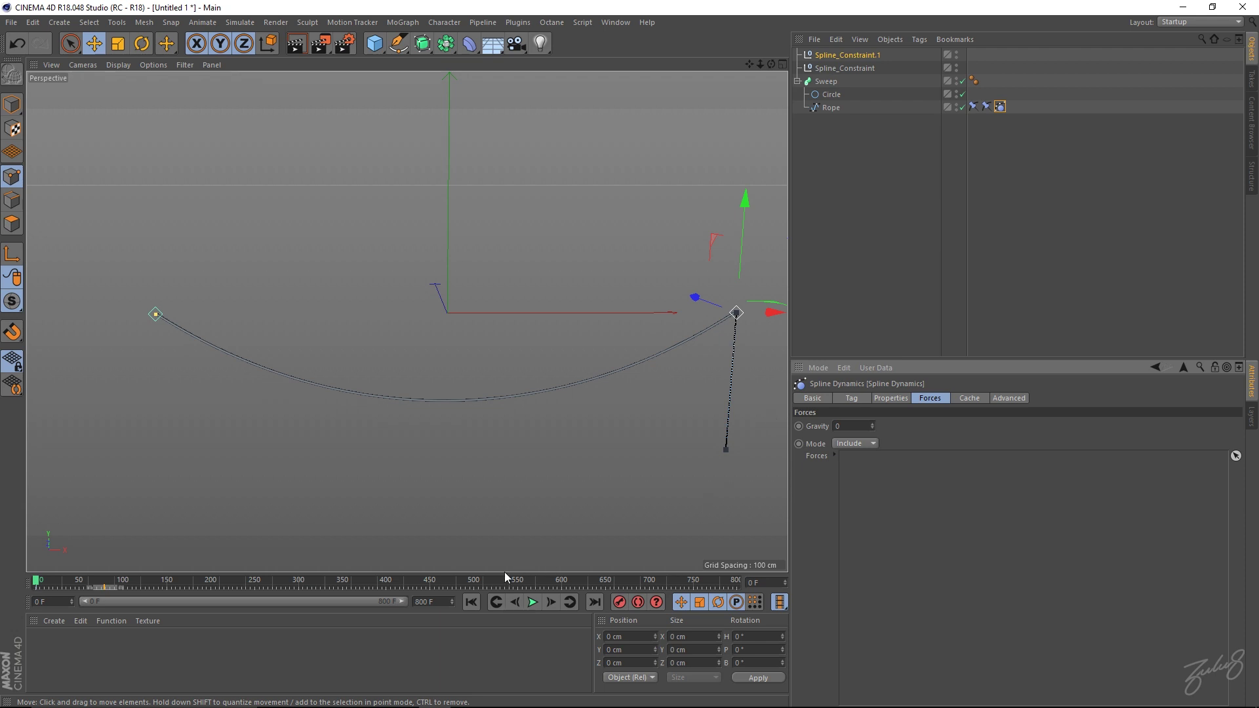
left_click(533, 602)
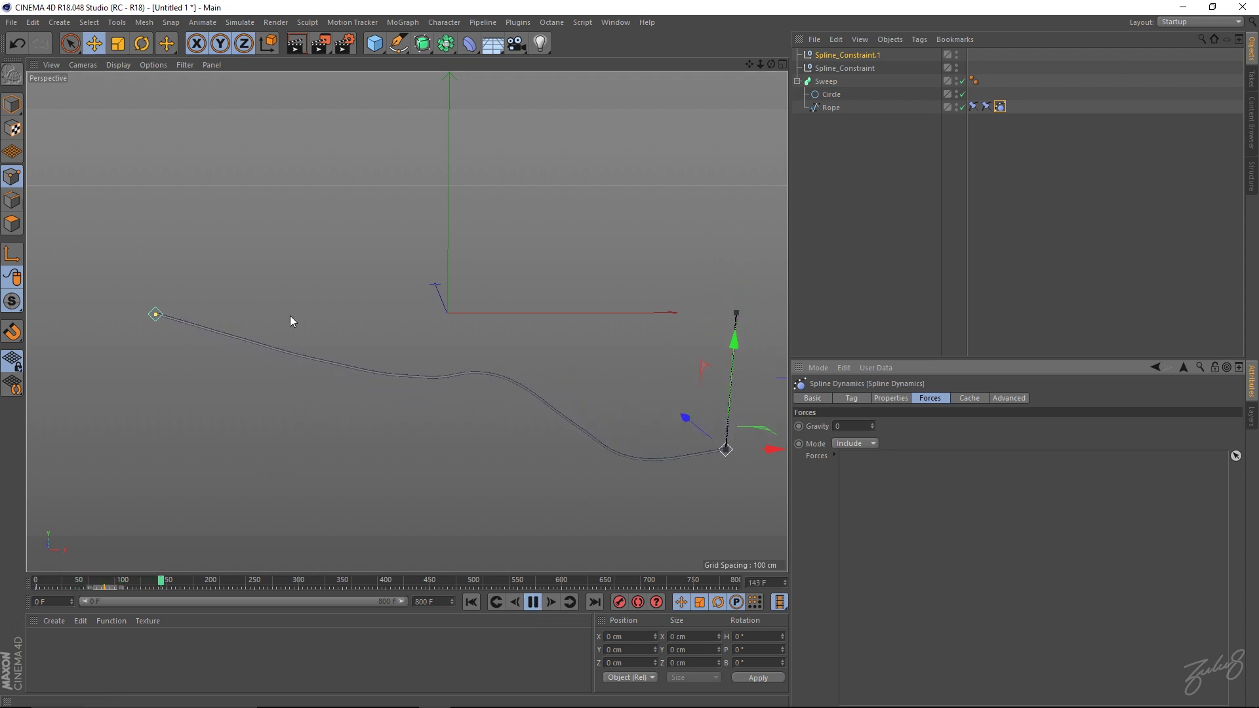
left_click(533, 602)
left_click(471, 602)
- Lower the Spline Dynamics Drag to 0% and replay the rope simulation
left_click(891, 398)
left_click_drag(889, 427, 814, 427)
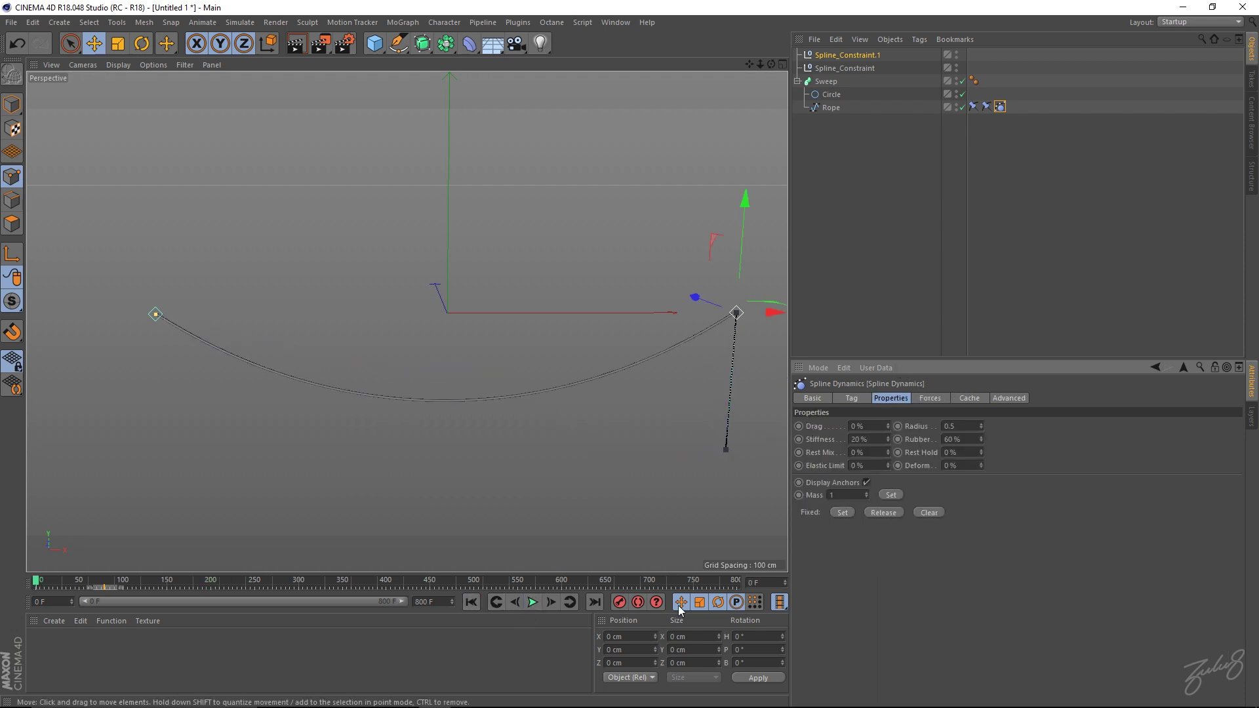
left_click(532, 602)
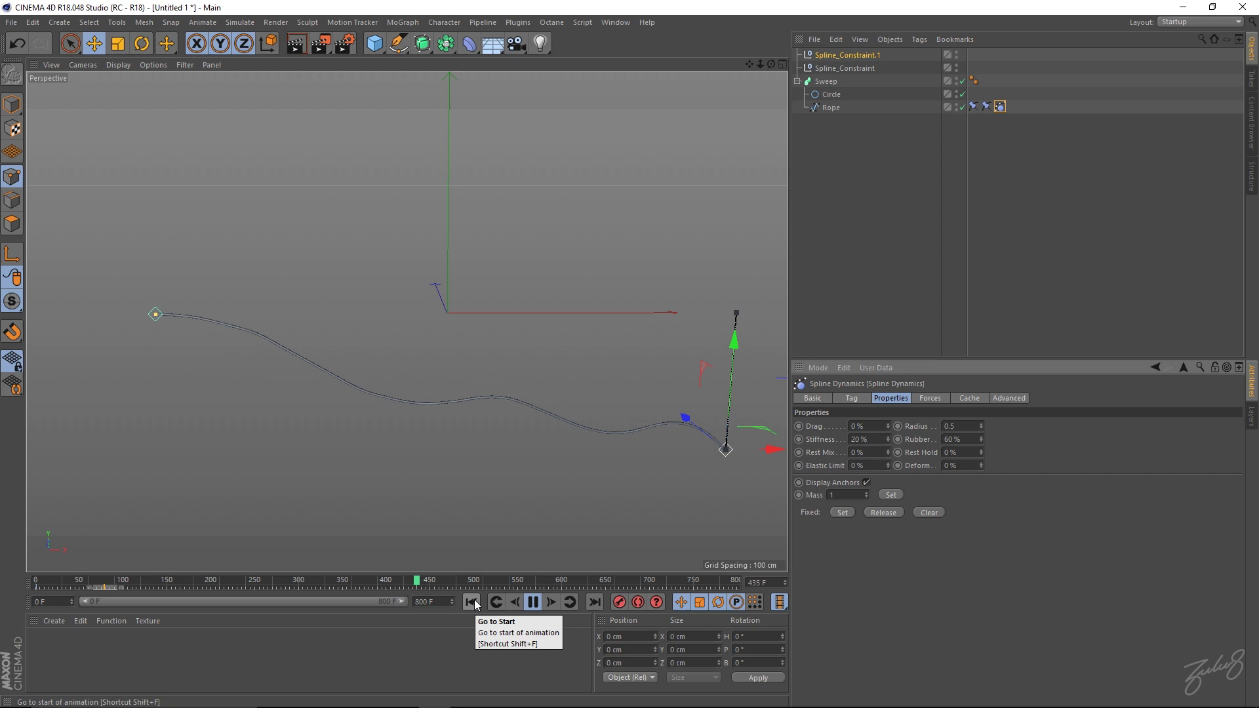
left_click(533, 602)
- Lower the rope's Stiffness value and replay the simulation from the start
left_click(880, 440)
type("15")
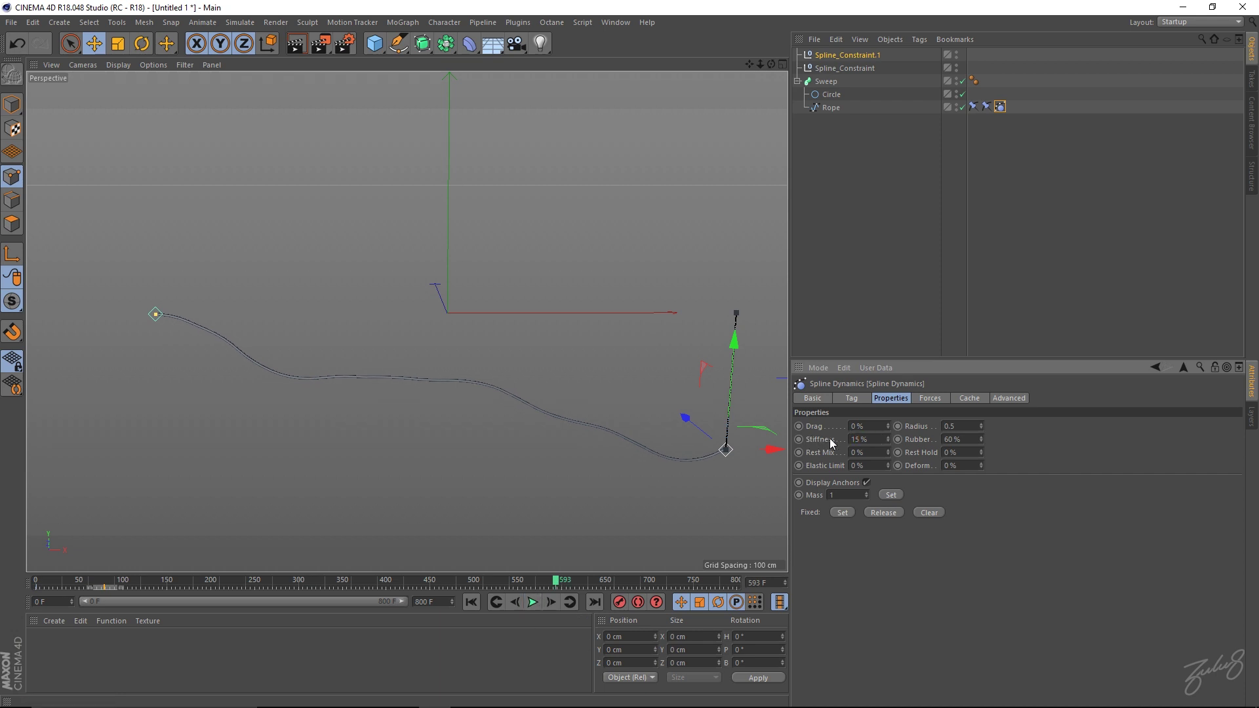
type("1")
left_click(471, 602)
left_click(533, 602)
left_click(532, 602)
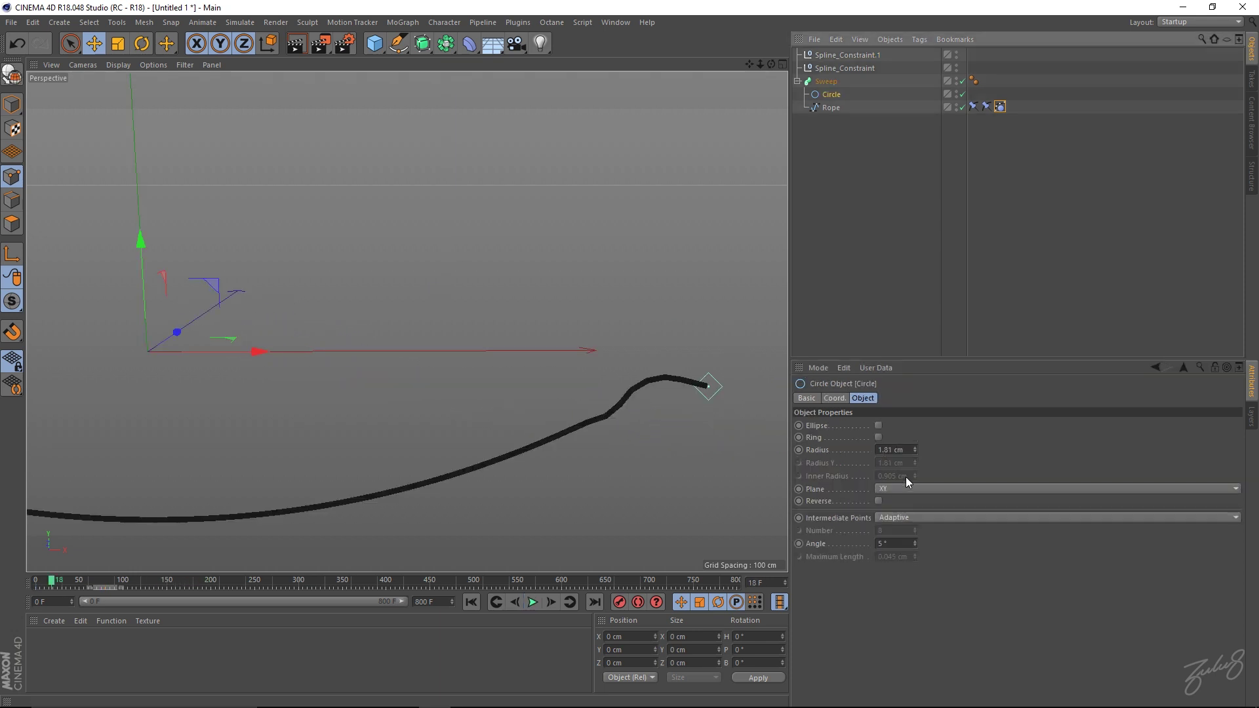
- Switch the Circle profile's Intermediate Points to Natural and raise its Number
left_click(837, 398)
left_click(863, 398)
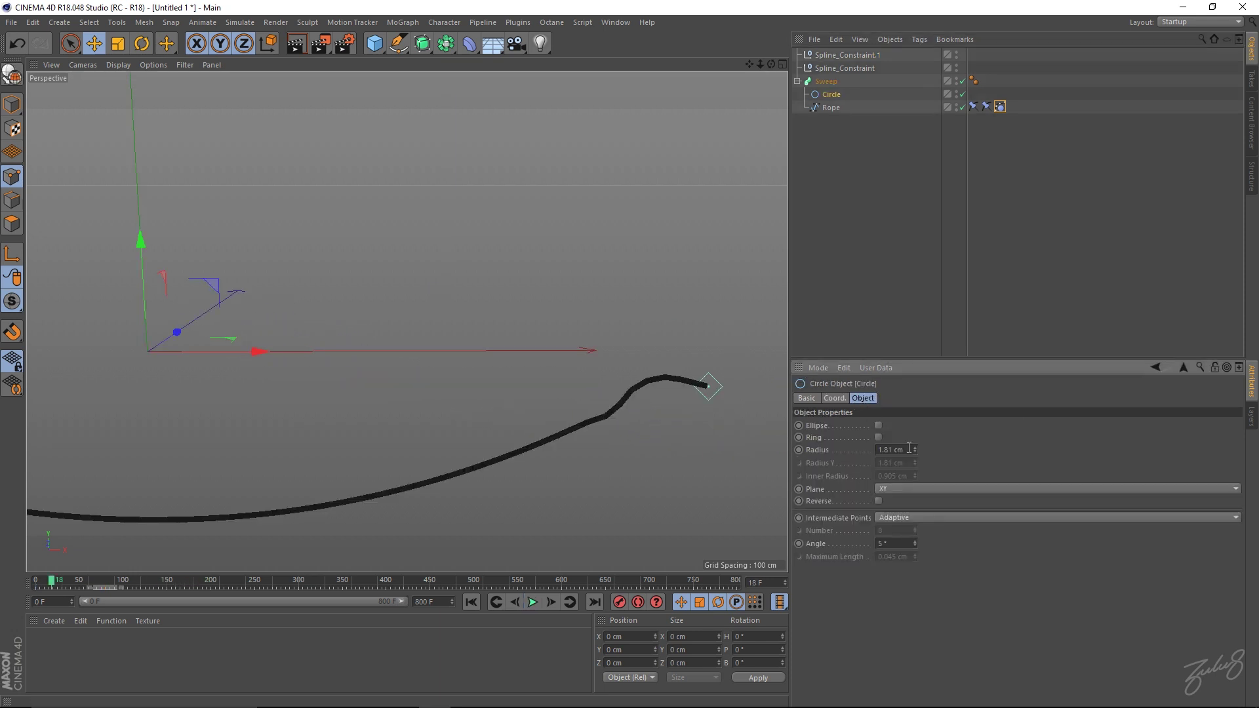
left_click(905, 517)
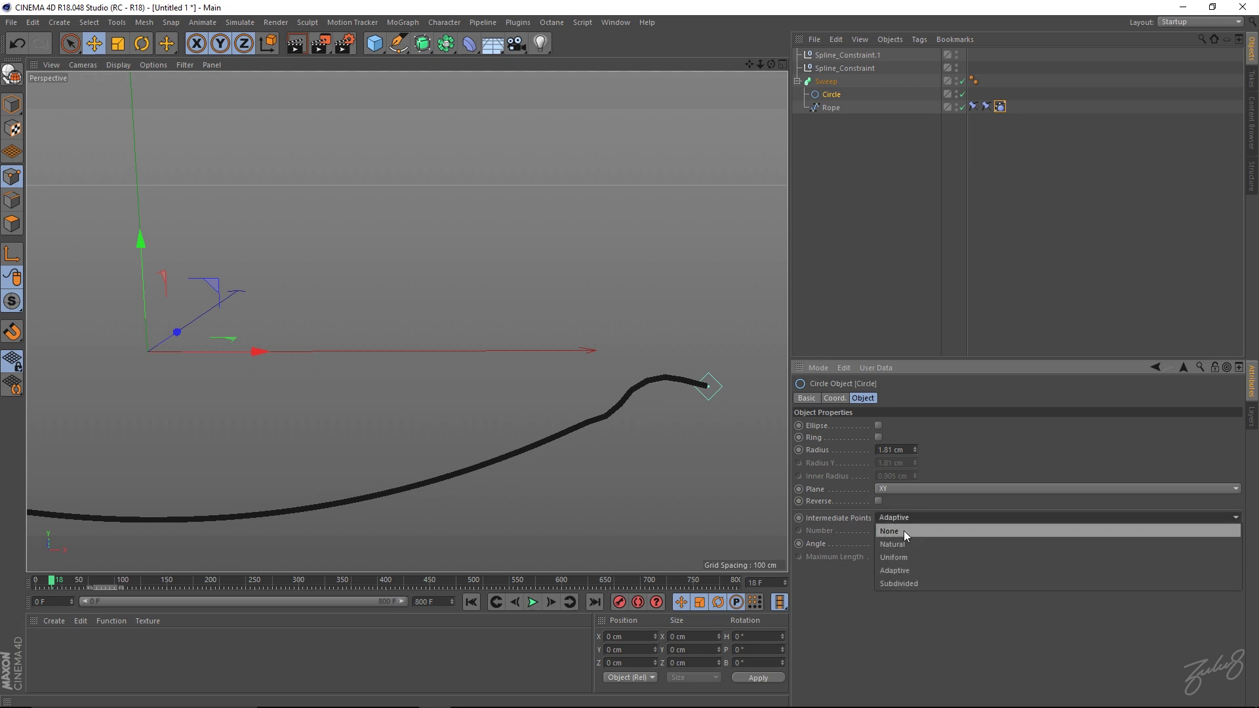
left_click(899, 544)
scroll(678, 371, "up", 5)
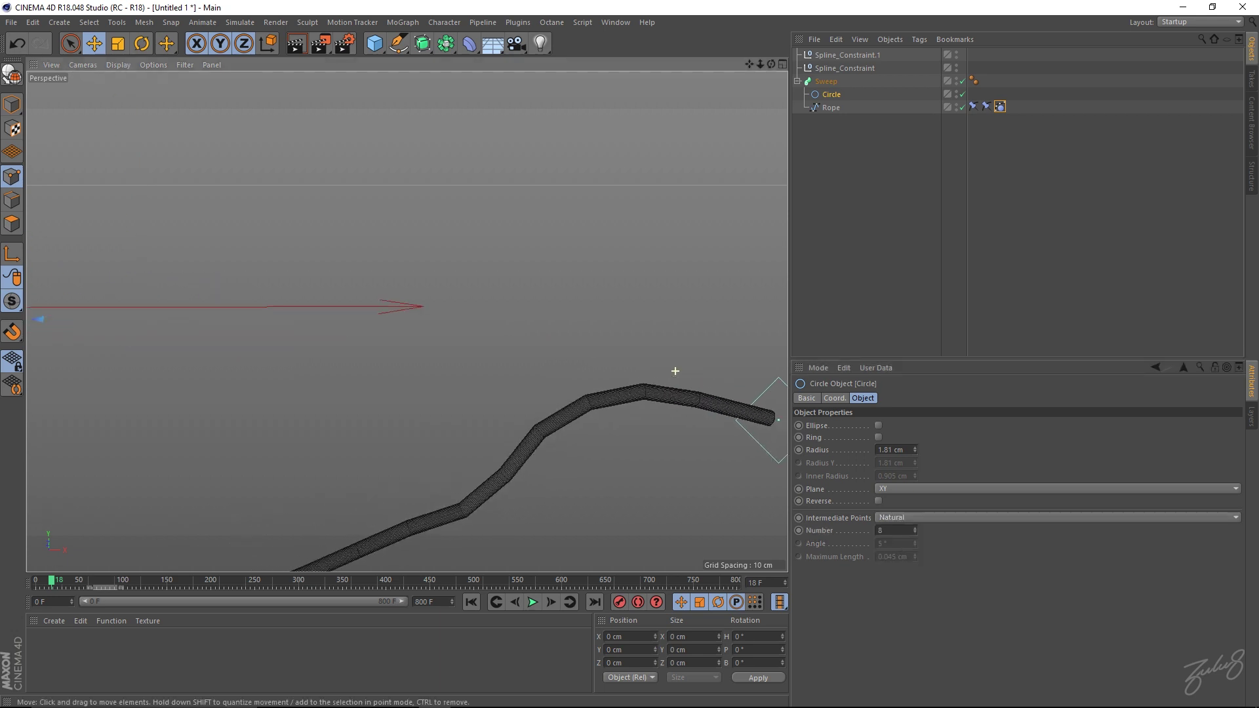
mouse_move(914, 531)
left_mouse_down()
mouse_move(928, 520)
mouse_move(918, 537)
left_mouse_up()
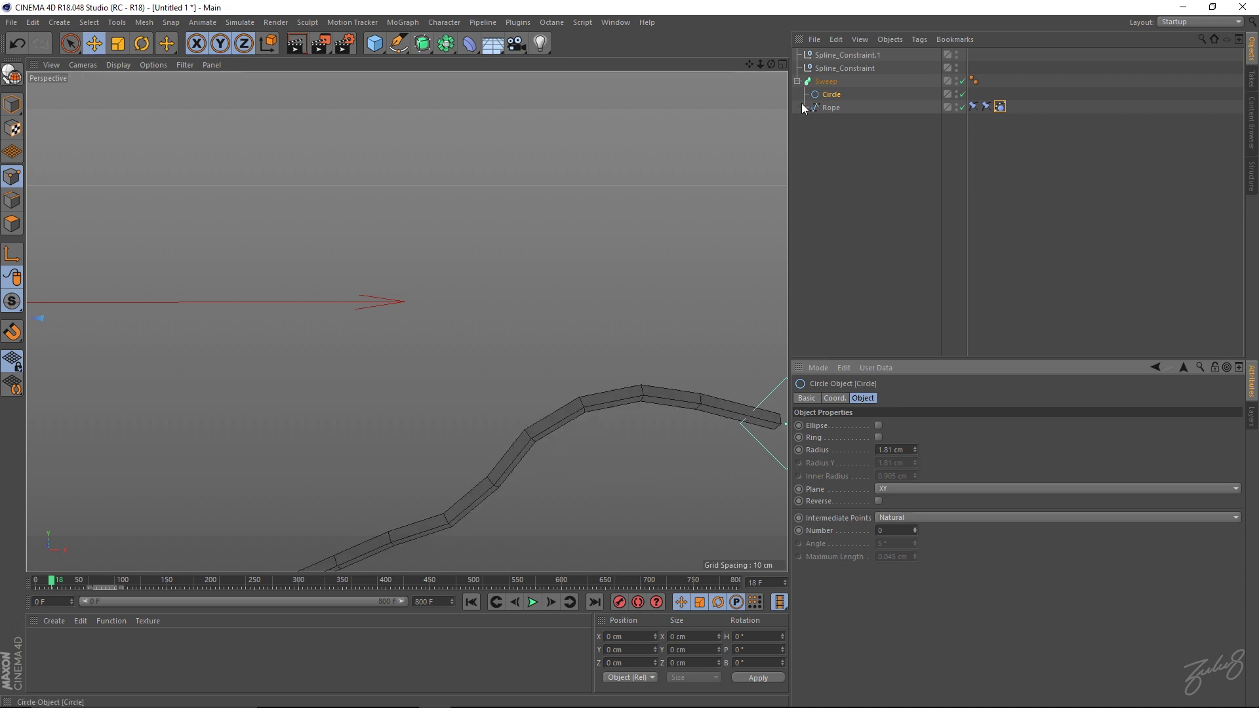
scroll(486, 398, "down", 10)
- Reselect the Circle and step its Number up to 7, inspecting the rounder tube
left_click_drag(563, 270, 603, 293, "alt")
left_click(822, 94)
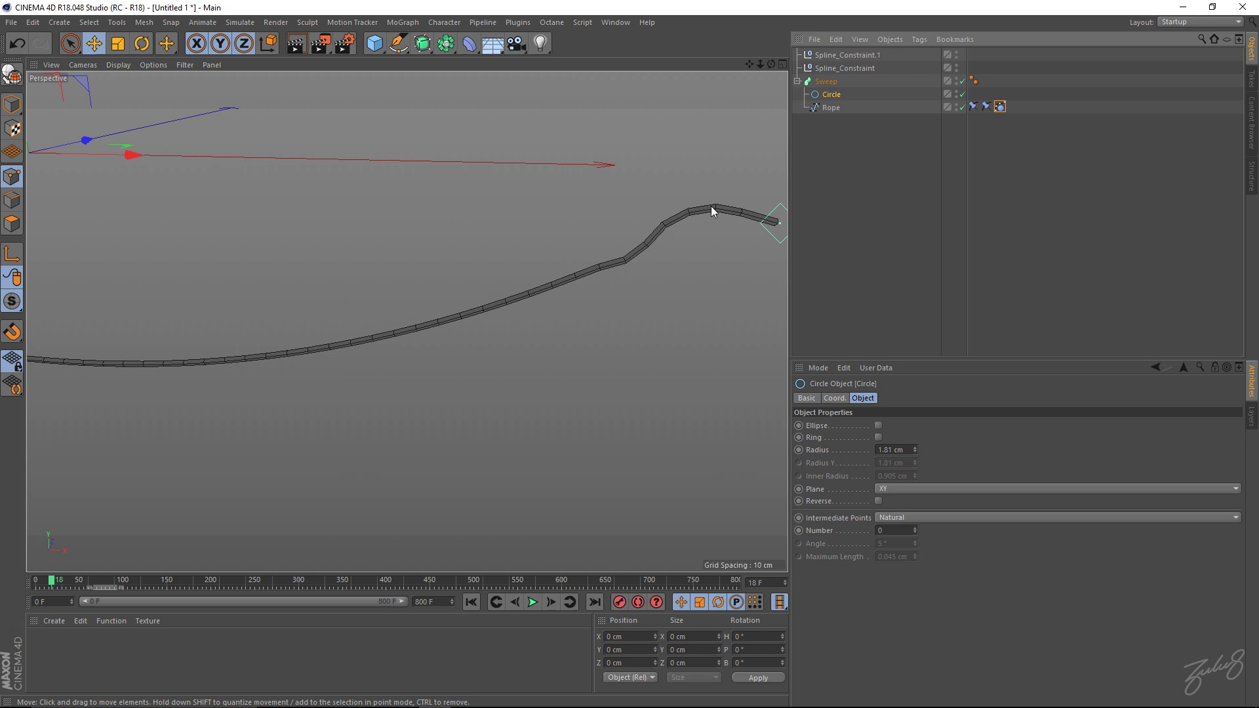
scroll(698, 211, "up", 4)
left_click_drag(692, 215, 701, 187, "alt")
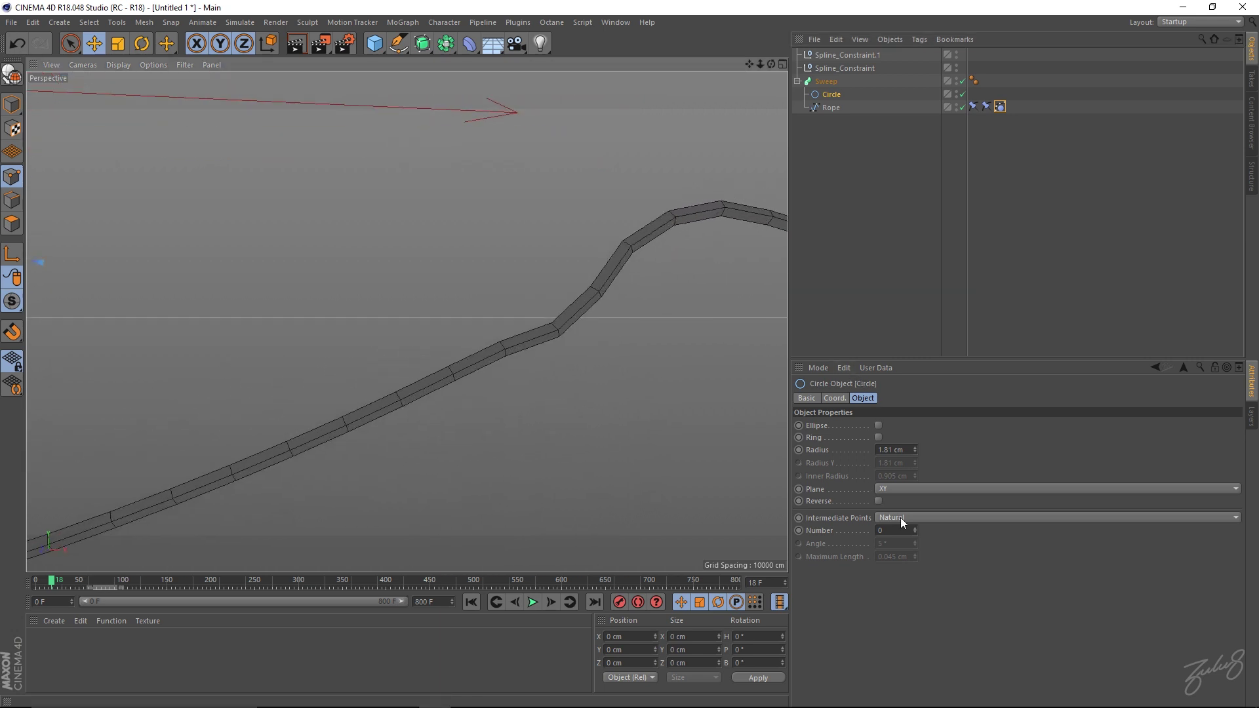
left_click(915, 528)
left_click(915, 528)
left_click(915, 528)
left_click(915, 528)
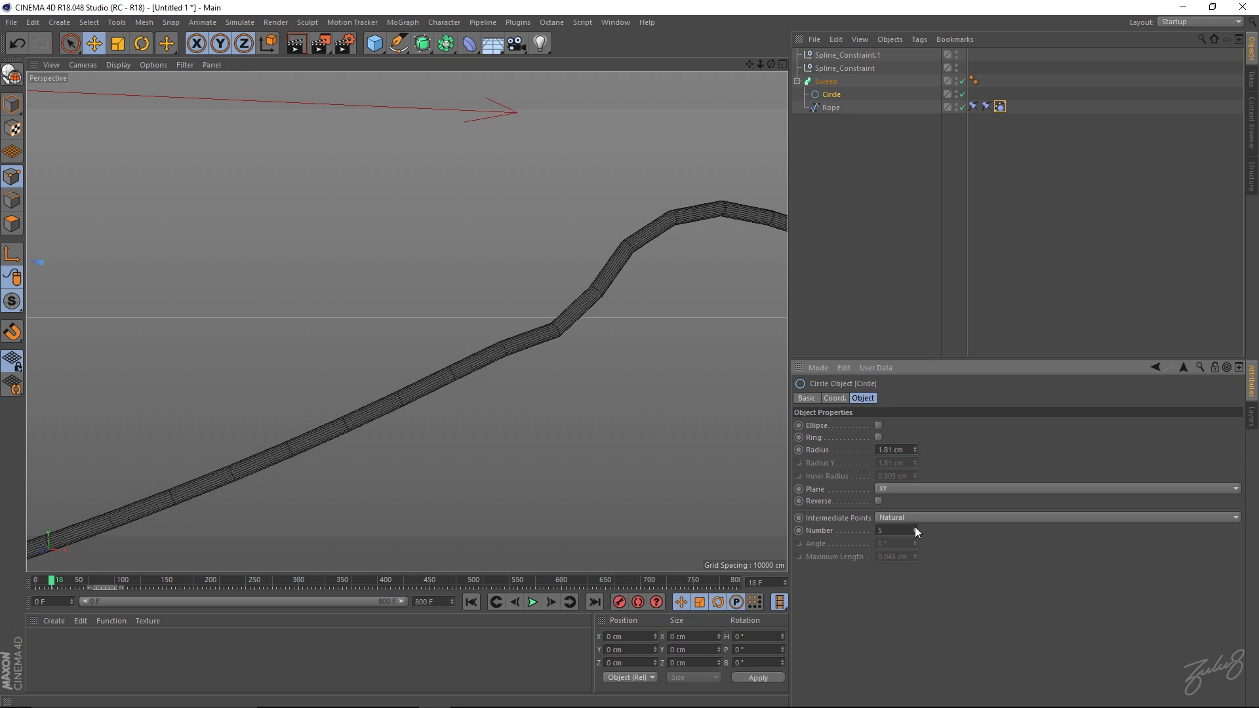
left_click_drag(596, 291, 670, 258, "alt")
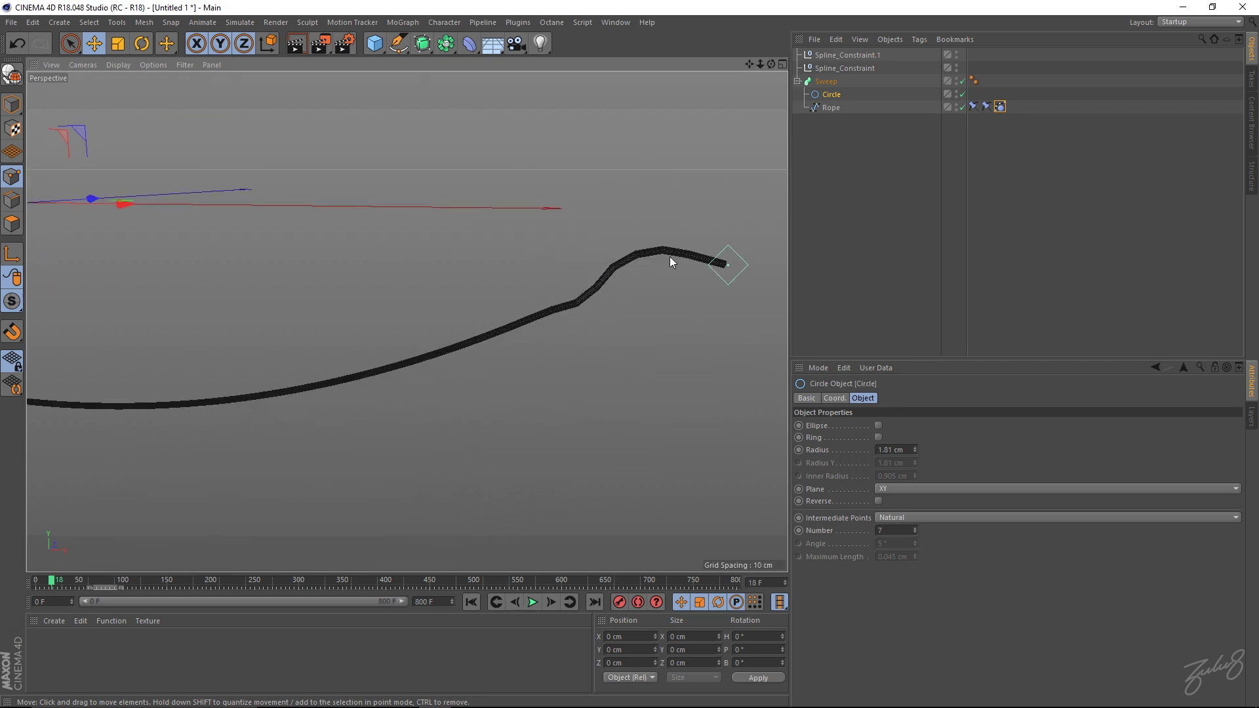
- Give the Rope spline Natural intermediate points with Number raised from 12 to 15
left_click(831, 107)
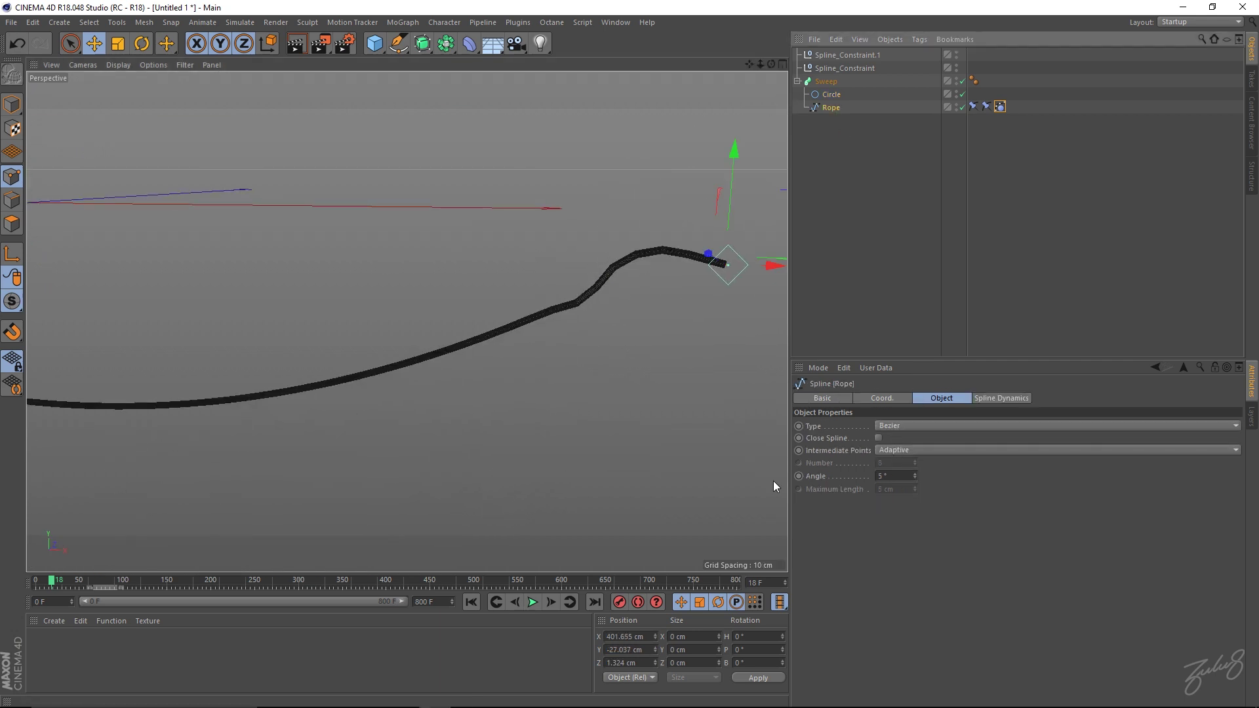
left_click(467, 604)
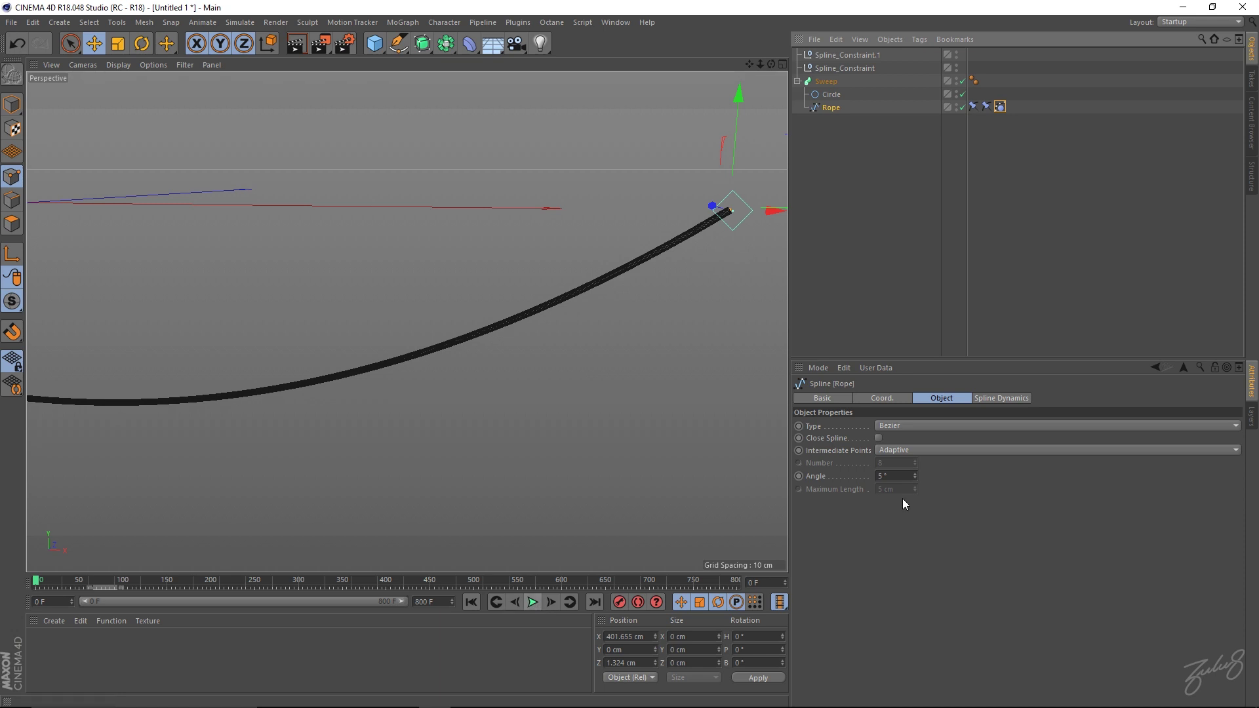
left_click(912, 450)
left_click(903, 476)
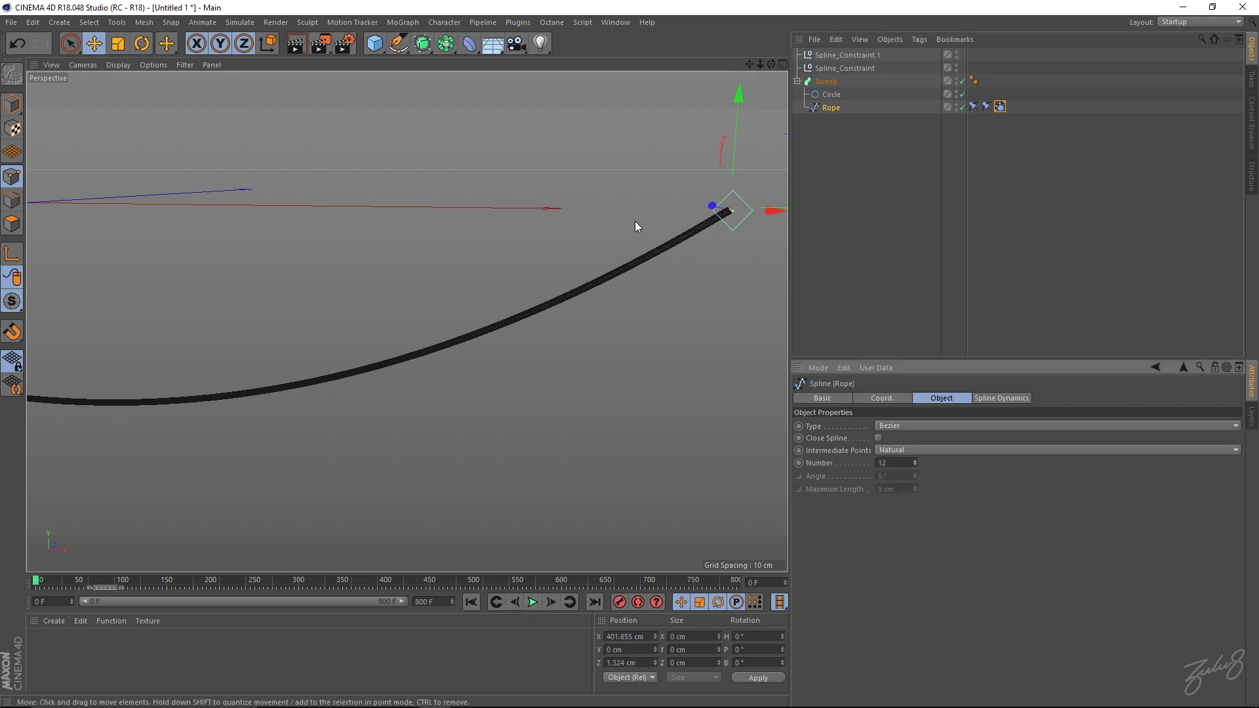
scroll(666, 228, "up", 5)
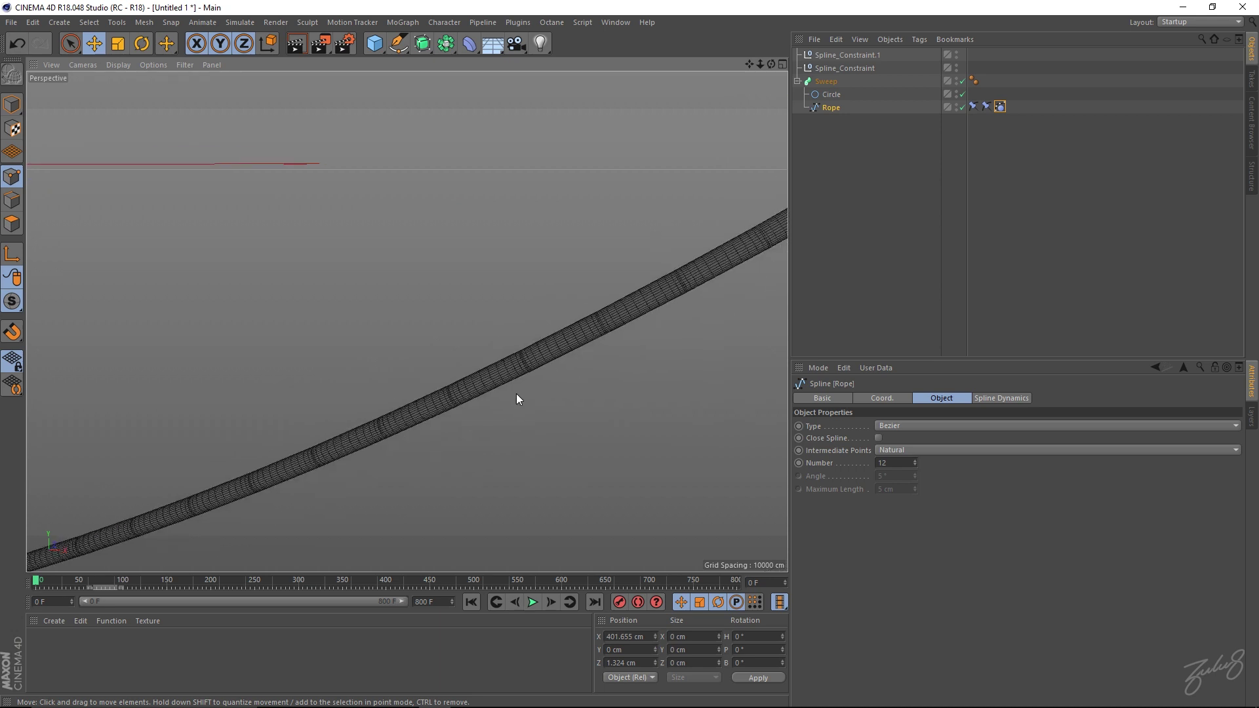
left_click(531, 604)
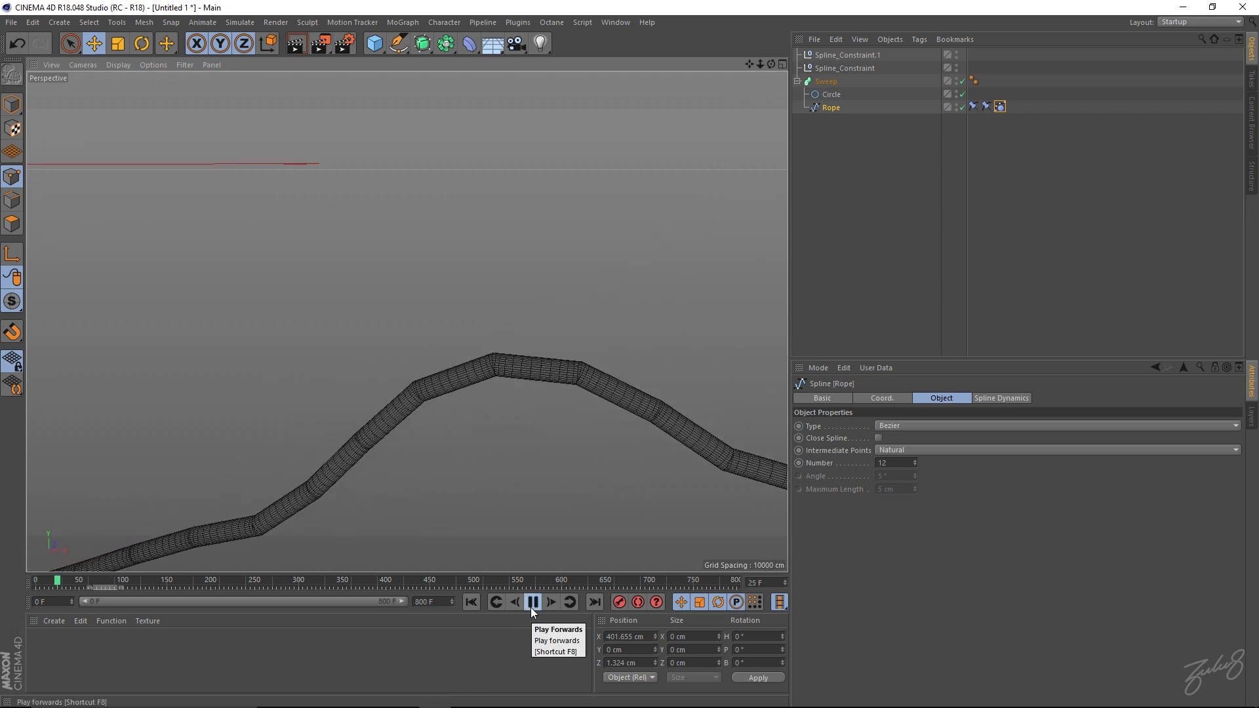
left_click_drag(915, 462, 915, 460)
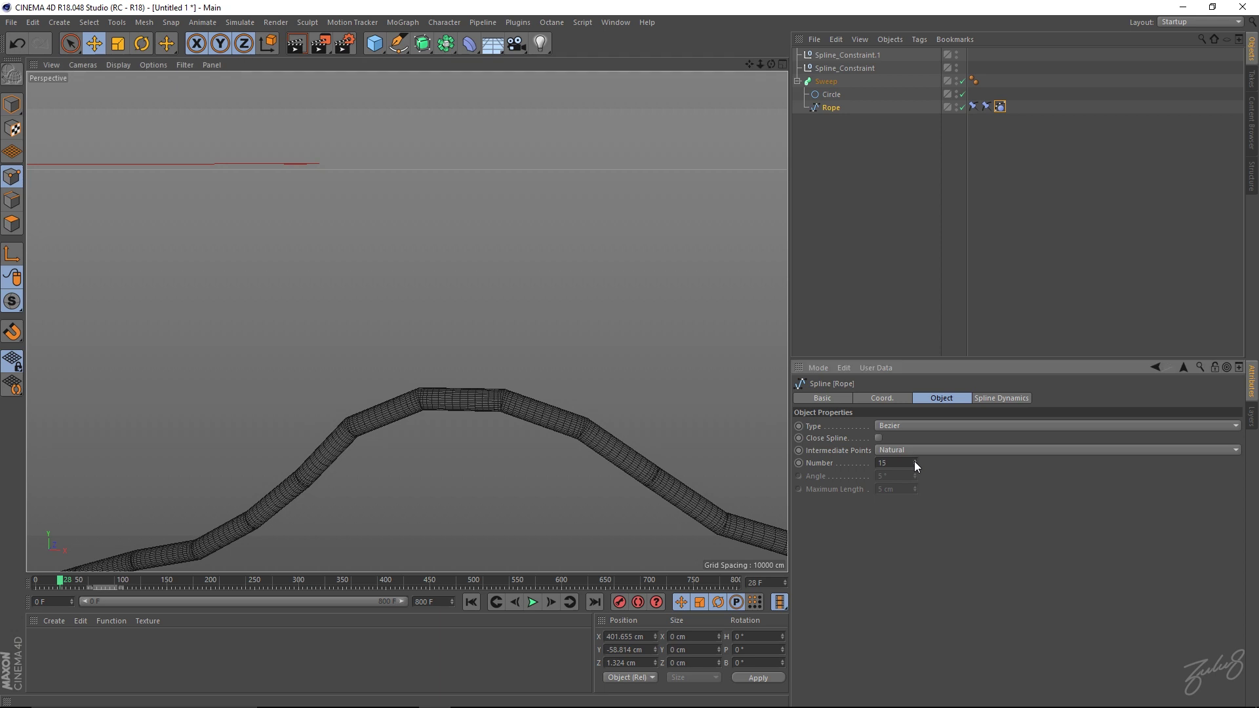
left_click(531, 602)
left_click(531, 602)
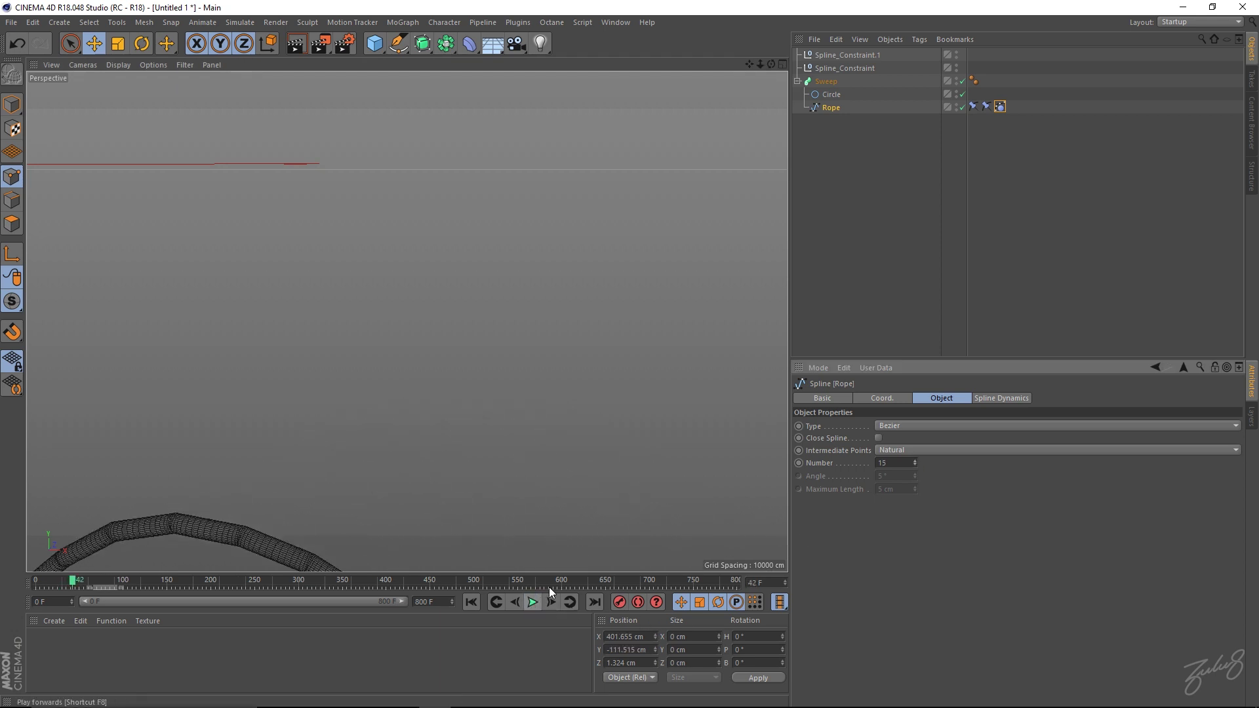
scroll(384, 455, "down", 10)
- Inspect both rope ends from new angles and replay the simulation to frame 25
middle_click_drag(584, 465, 584, 401, "alt")
right_click_drag(615, 431, 714, 442, "alt")
left_click_drag(646, 438, 589, 426, "alt")
left_click(471, 603)
right_click_drag(664, 336, 775, 313, "alt")
left_click_drag(775, 313, 658, 317, "alt")
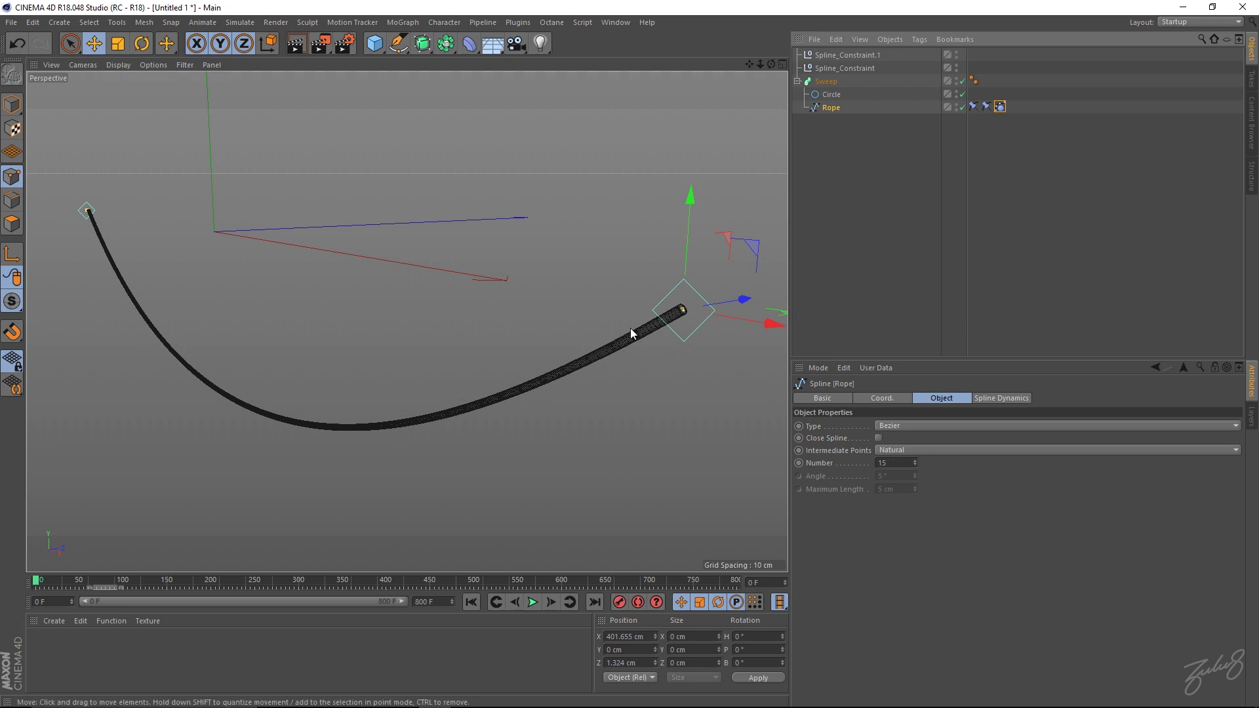
scroll(631, 328, "up", 5)
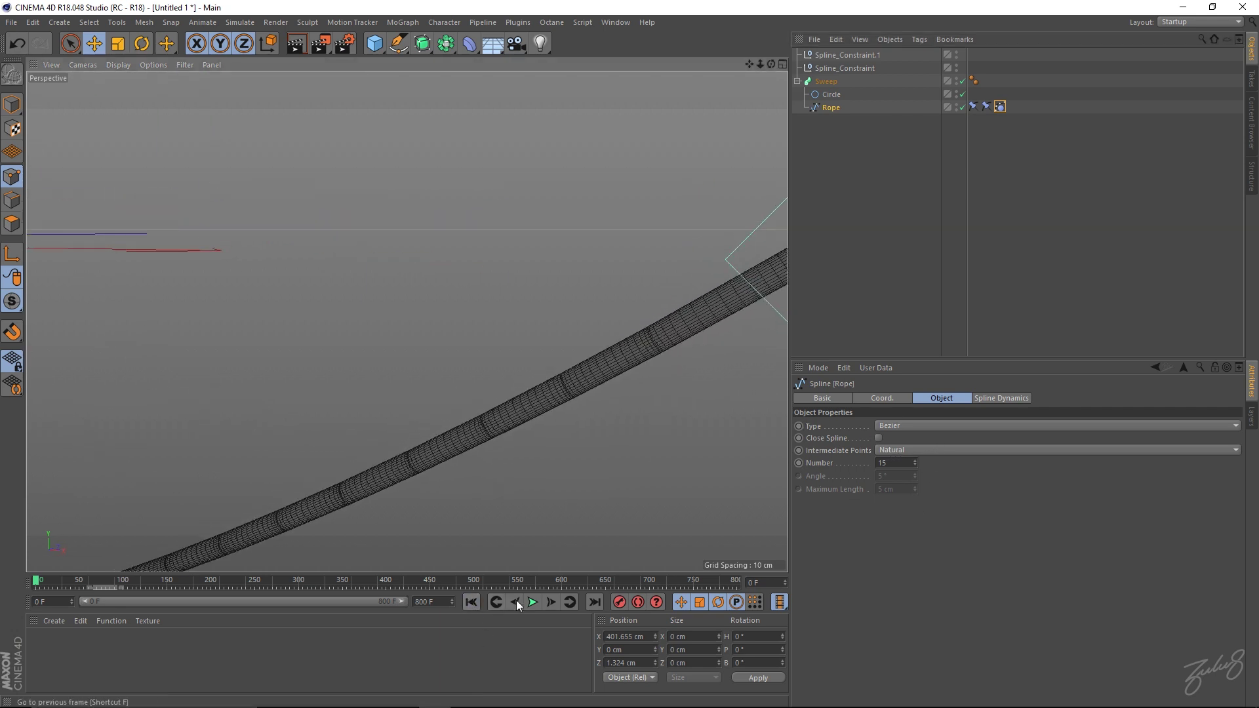
left_click(533, 602)
left_click(532, 603)
- Replay the swinging rope from the start, checking its hump and right end up close
scroll(482, 476, "down", 4)
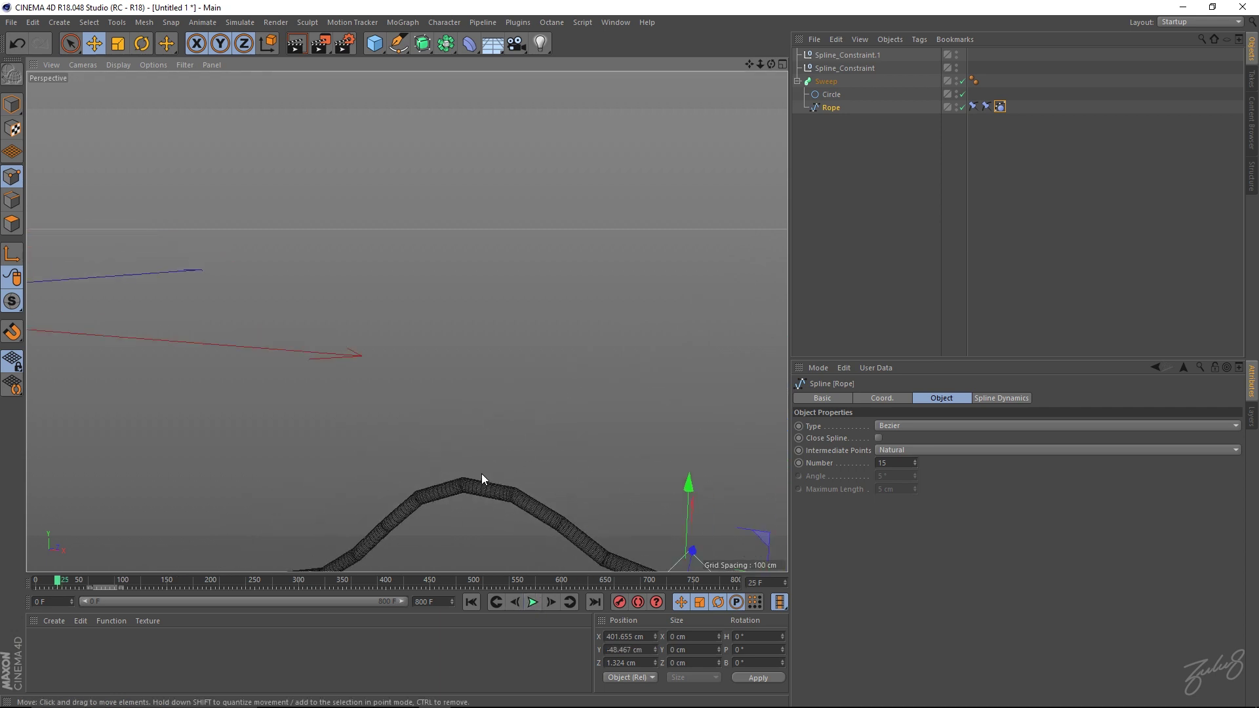
middle_click_drag(406, 507, 504, 438, "alt")
left_click_drag(606, 426, 518, 408, "alt")
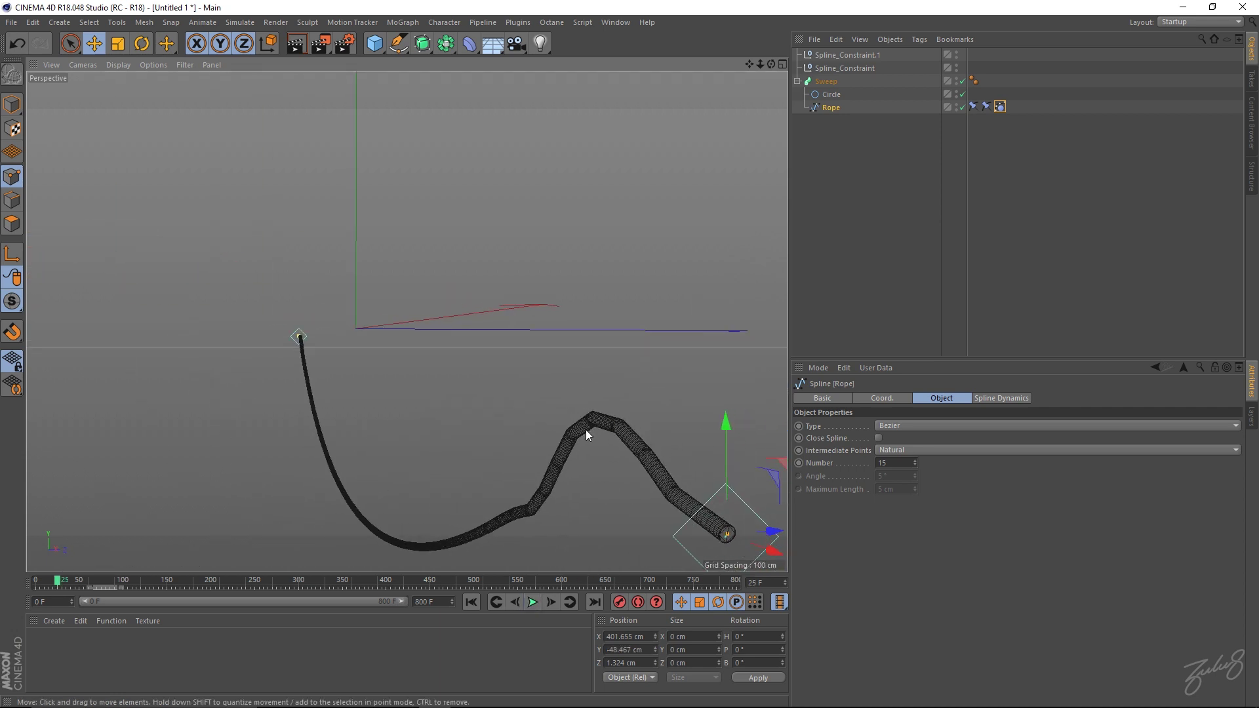
left_click(472, 602)
left_click(534, 602)
right_click_drag(646, 441, 496, 426, "alt")
left_click_drag(507, 478, 664, 443, "alt")
middle_click_drag(682, 418, 633, 412, "alt")
right_click_drag(632, 411, 686, 422, "alt")
key("shift+f")
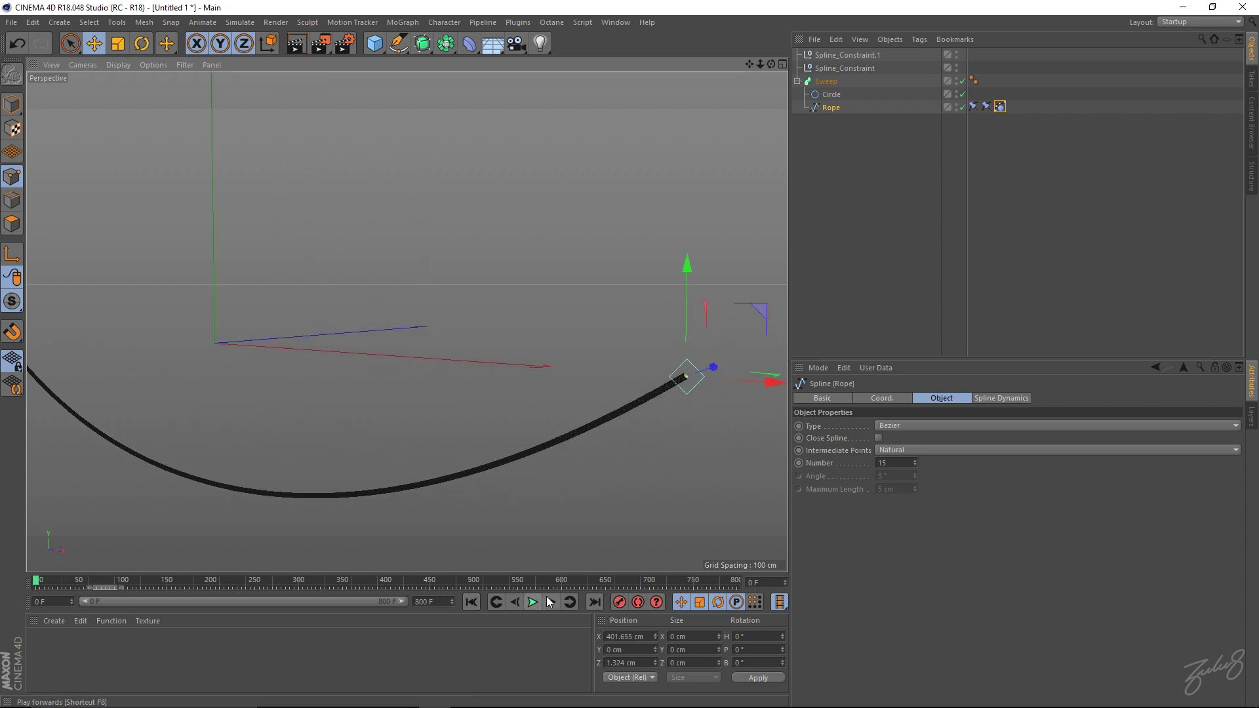
left_click(534, 602)
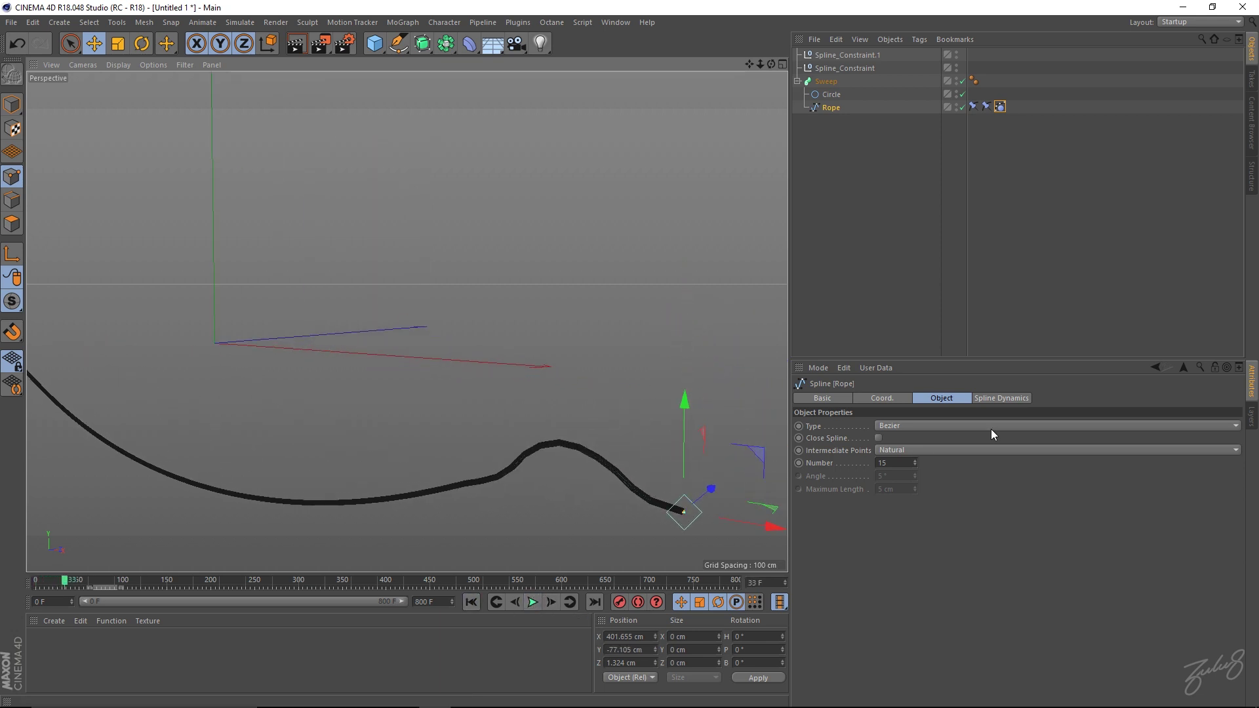
left_click(932, 451)
- Set the Rope's intermediate points to None and replay the simulation to frame 44
left_click(908, 463)
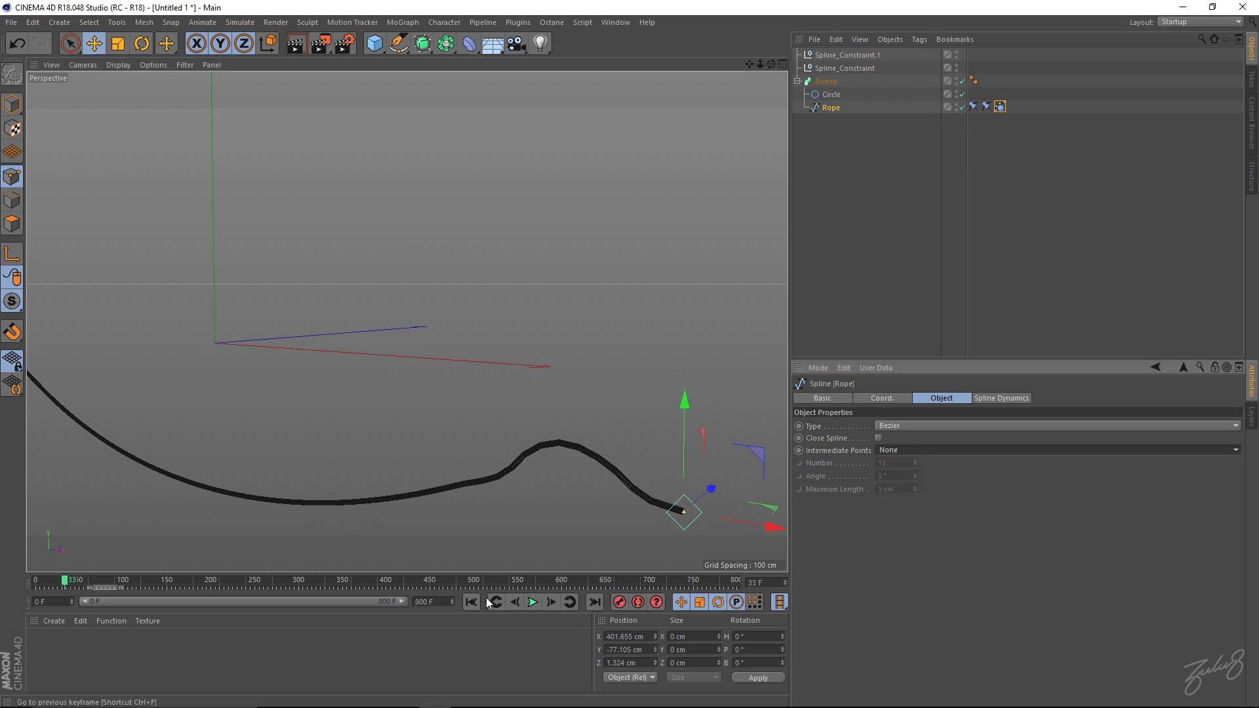
key("shift+f")
left_click(534, 603)
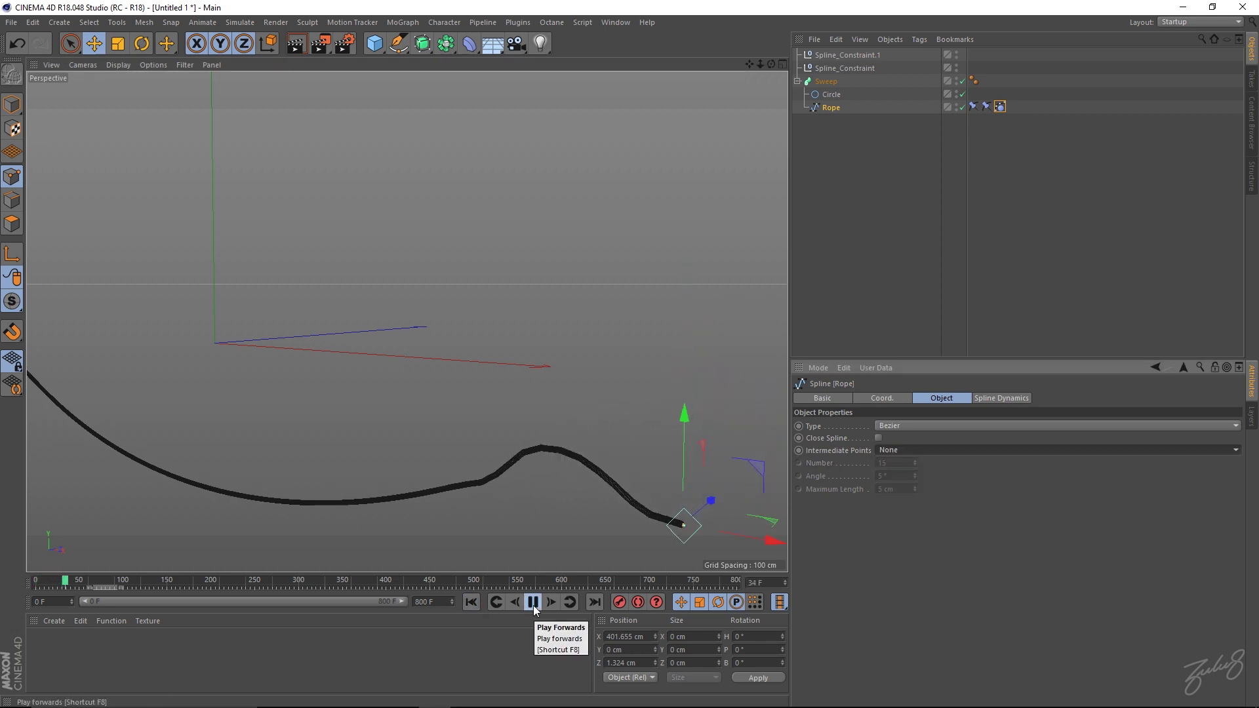
left_click(534, 605)
scroll(654, 450, "down", 4)
mouse_move(655, 450)
left_mouse_down("alt")
mouse_move(359, 477)
mouse_move(666, 461)
left_mouse_up("alt")
- Rewind to the first frame and add a Sphere primitive to the scene
left_click(474, 602)
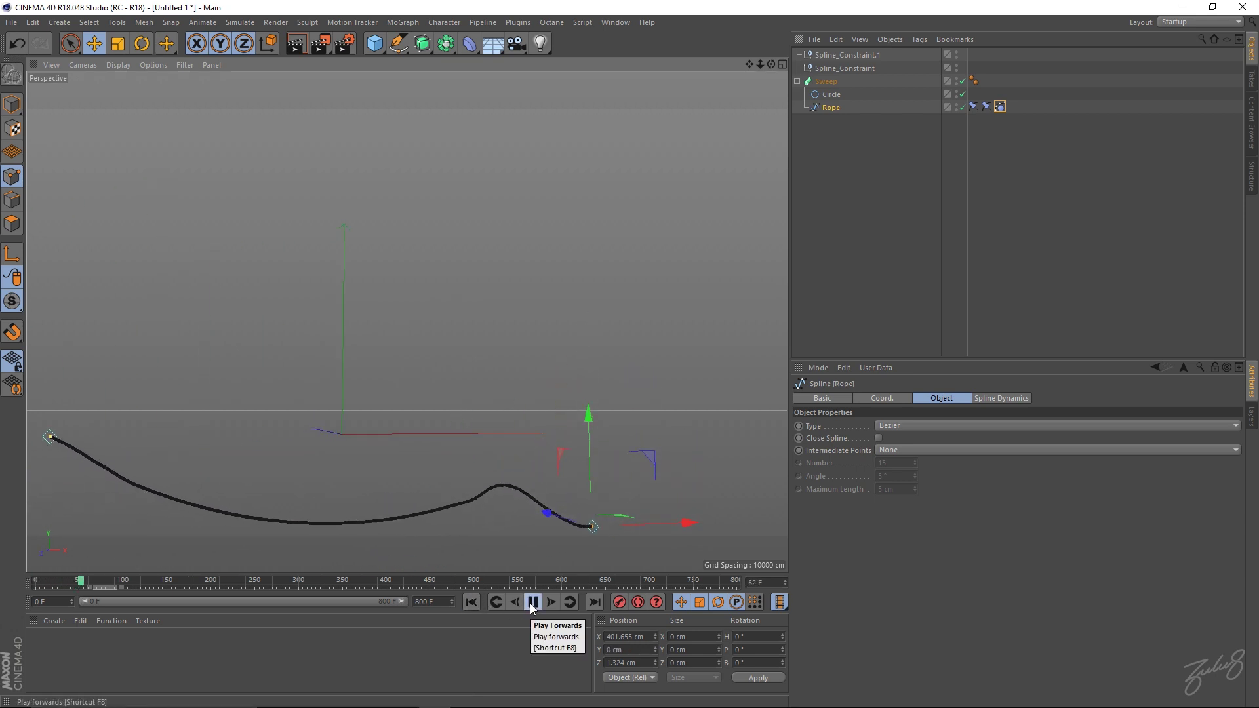
left_click(532, 605)
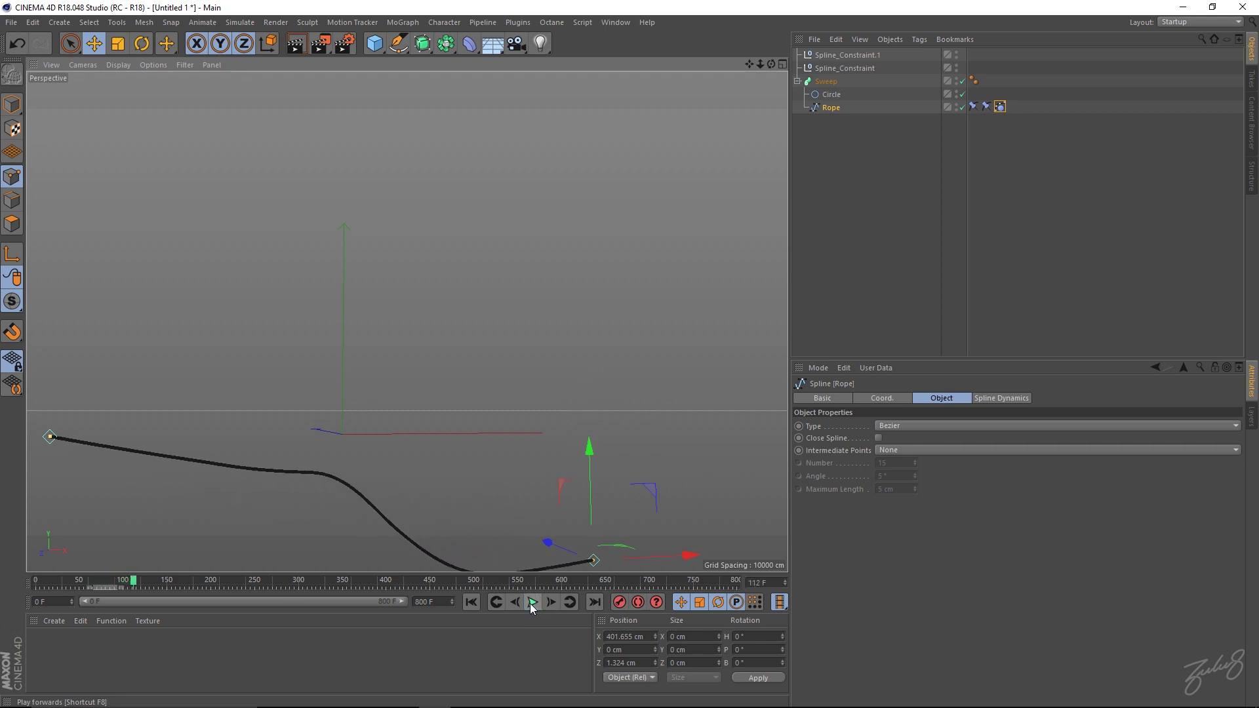
left_click(472, 602)
left_click_drag(368, 47, 624, 96)
- Give the sphere 60 segments
left_click_drag(320, 455, 268, 486, "alt")
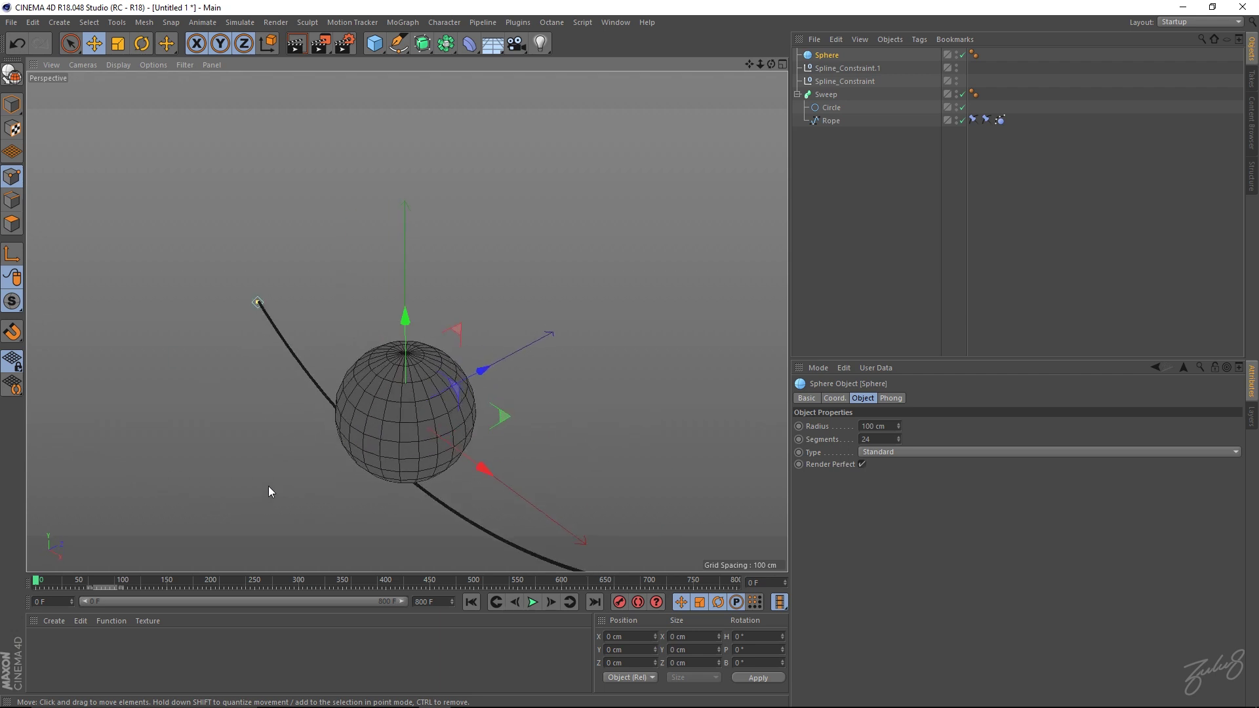
left_click(869, 439)
type("630")
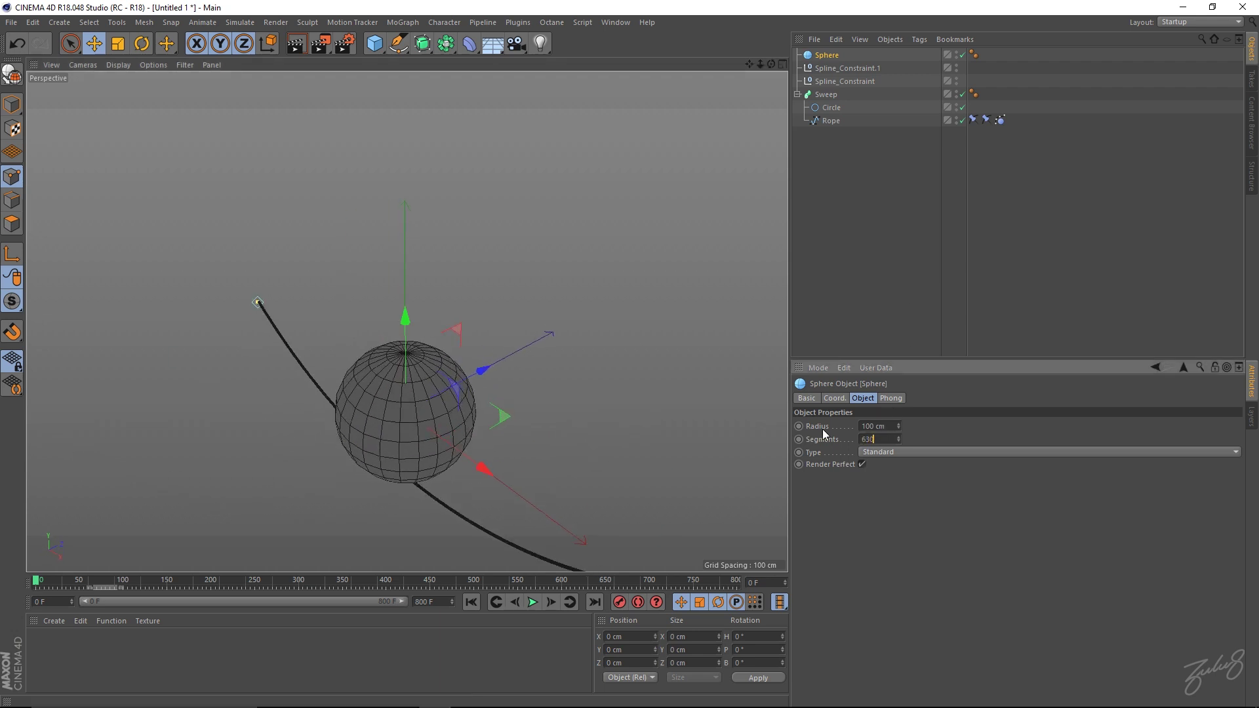
key("BackSpace")
key("BackSpace")
type("0")
key("Return")
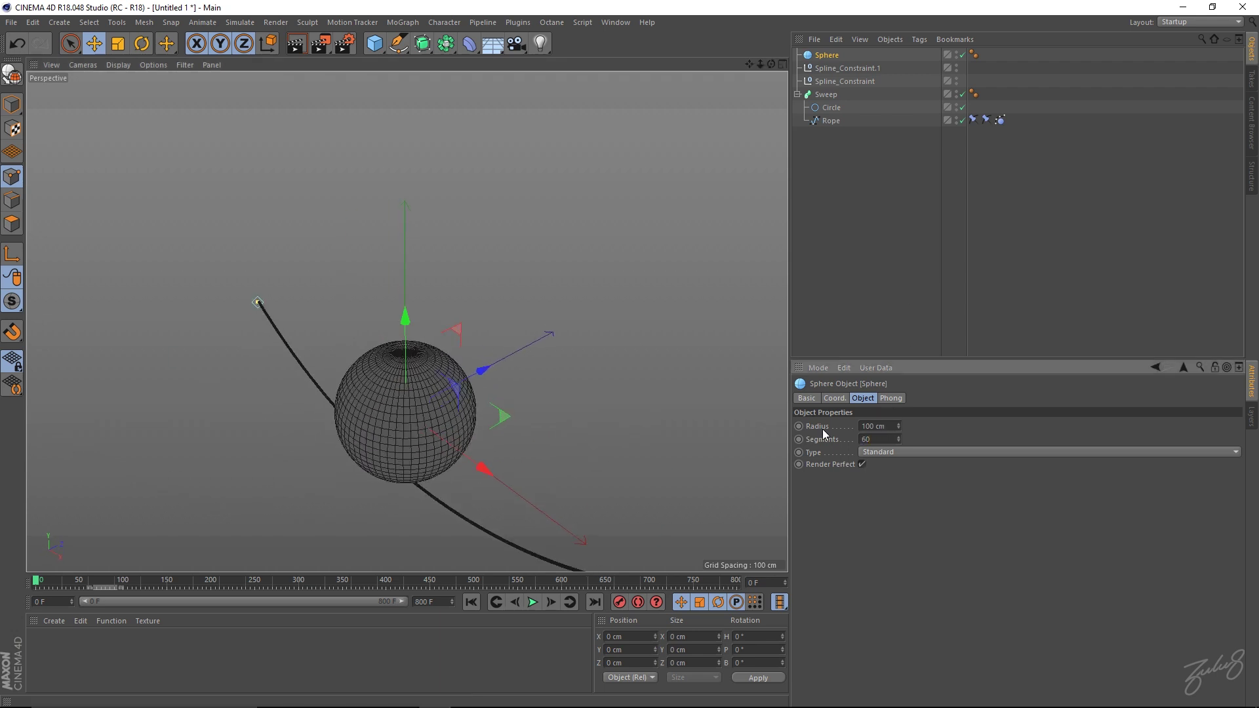
- Move the sphere below the rope and keyframe its Y position at frame 0
left_click_drag(404, 324, 405, 446)
left_click_drag(451, 481, 508, 448, "alt")
middle_click_drag(508, 448, 542, 380, "alt")
left_click_drag(452, 458, 438, 375, "alt")
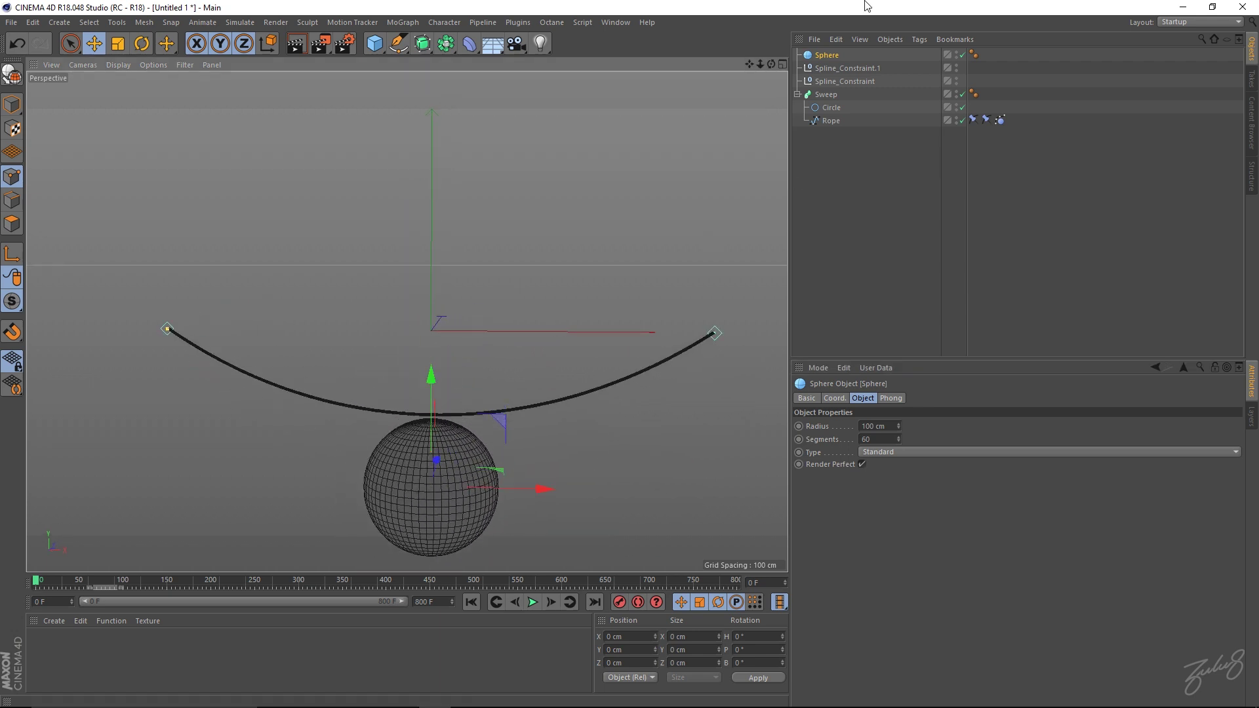
left_click(834, 398)
left_click(799, 440, "ctrl")
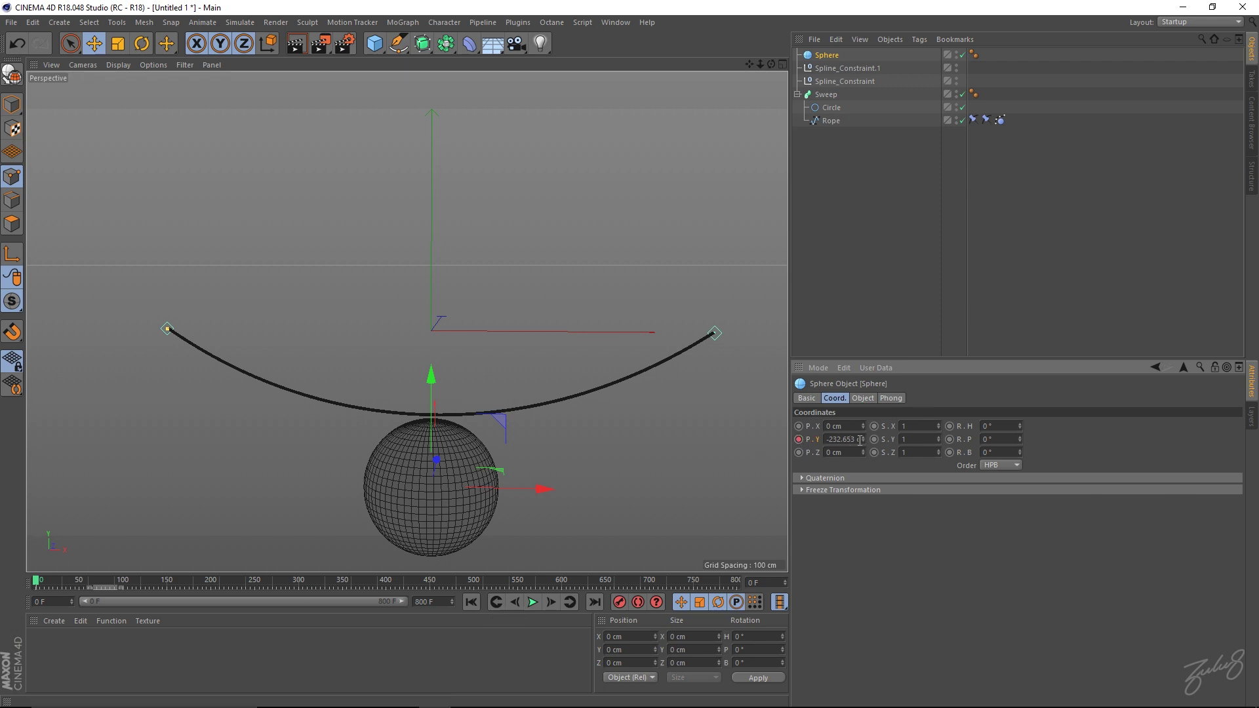
- At frame 90 raise the sphere into the rope, keyframe its height, and test playback
left_click_drag(37, 583, 114, 581)
left_click_drag(434, 379, 437, 251)
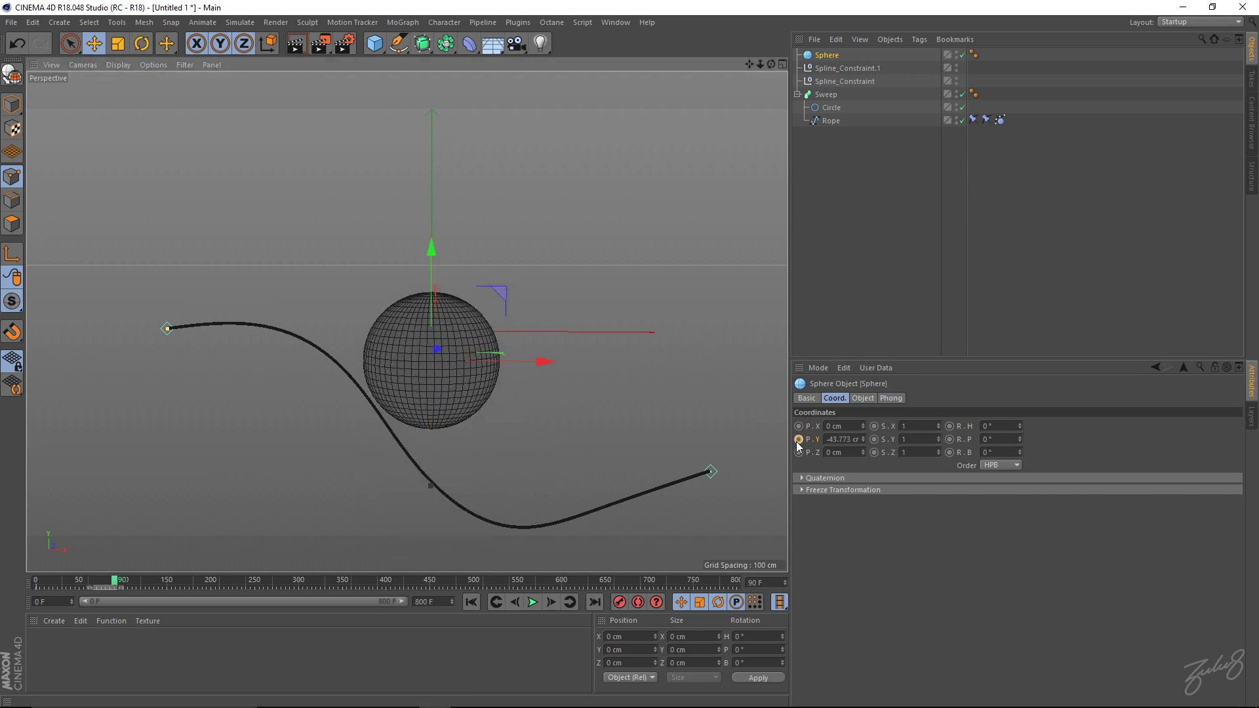
left_click(619, 602)
left_click(471, 602)
left_click(533, 602)
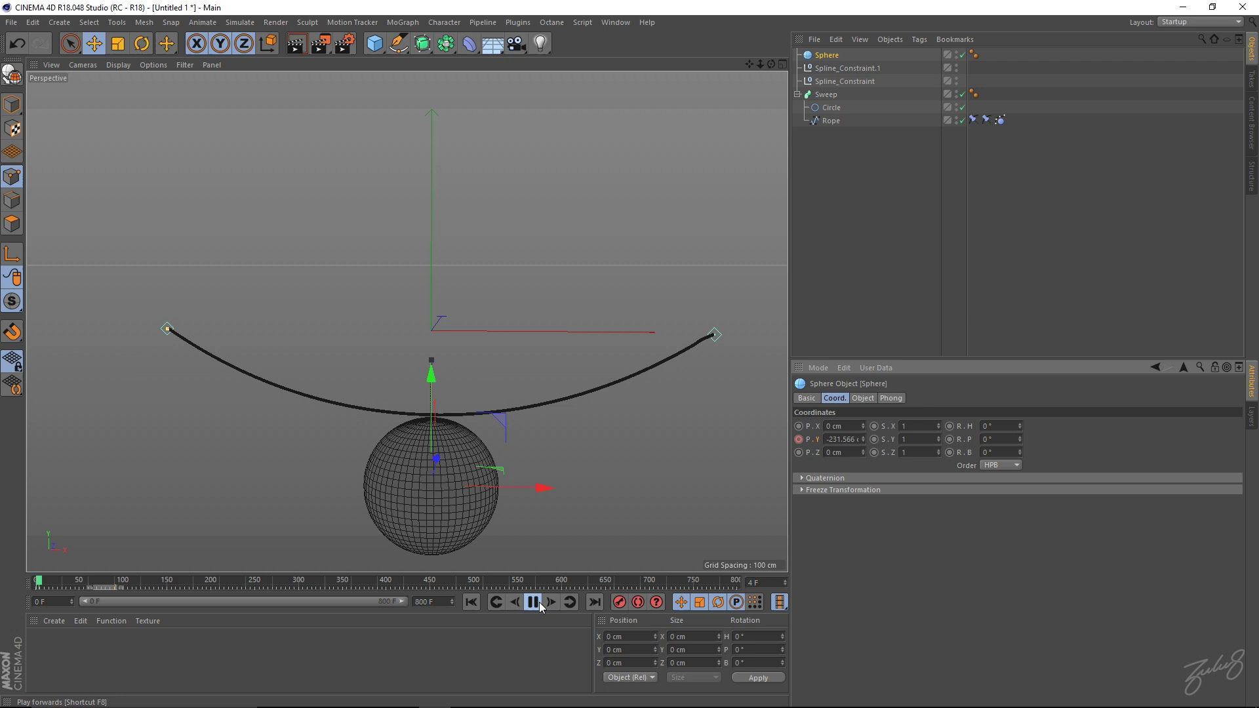
left_click(532, 602)
- Frame the sphere and rope together in the view, then rewind to frame 0
left_click_drag(458, 424, 693, 429, "alt")
middle_click_drag(452, 467, 656, 447, "alt")
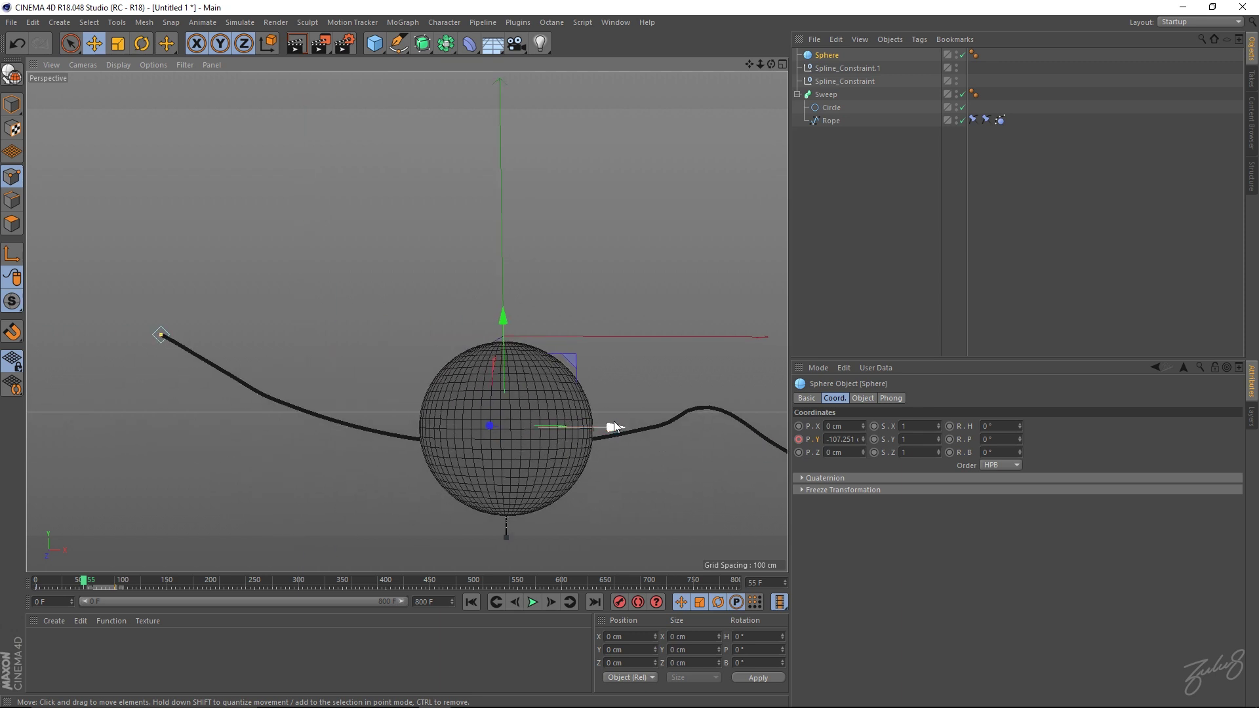
left_click_drag(556, 413, 493, 400, "alt")
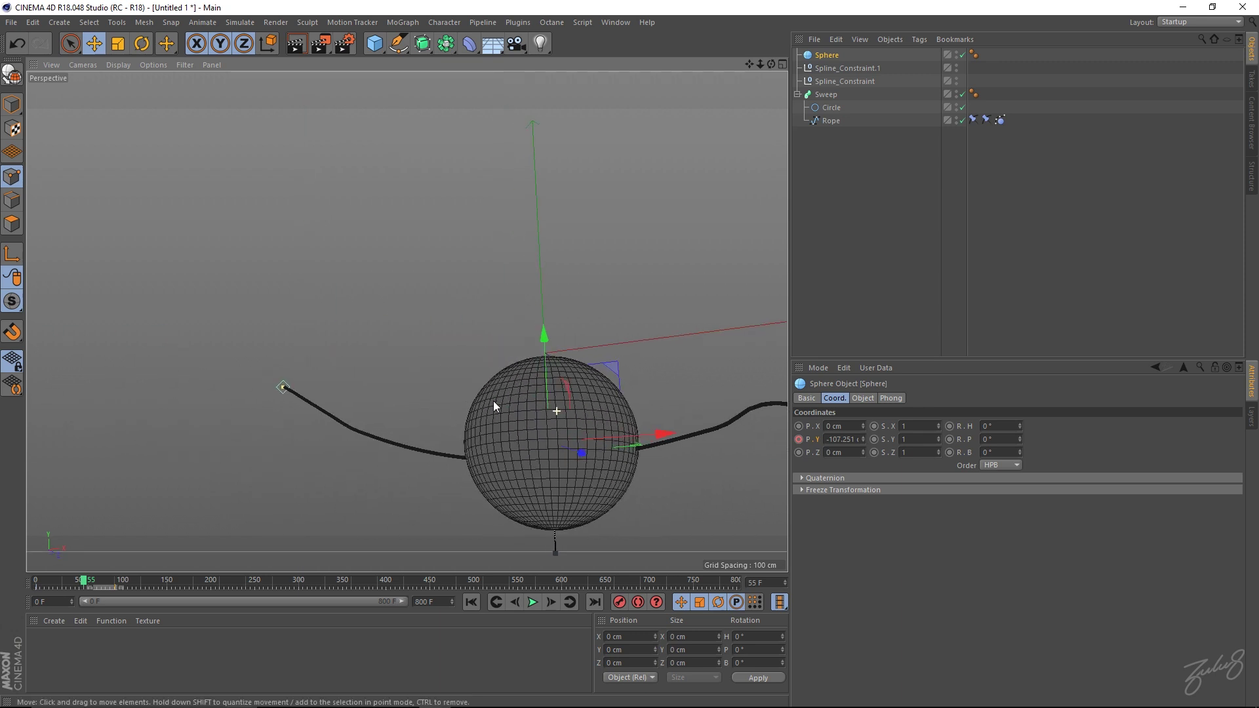
middle_click_drag(558, 425, 452, 345, "alt")
left_click_drag(451, 345, 451, 376, "alt")
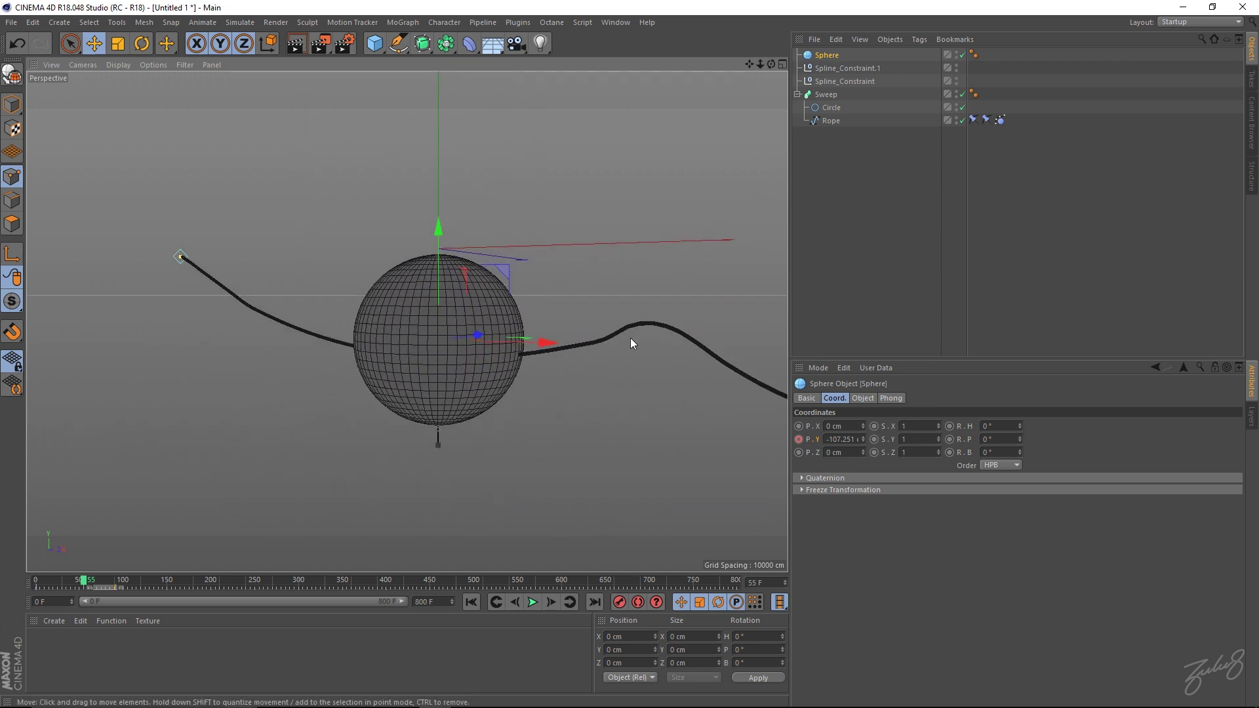
left_click(469, 602)
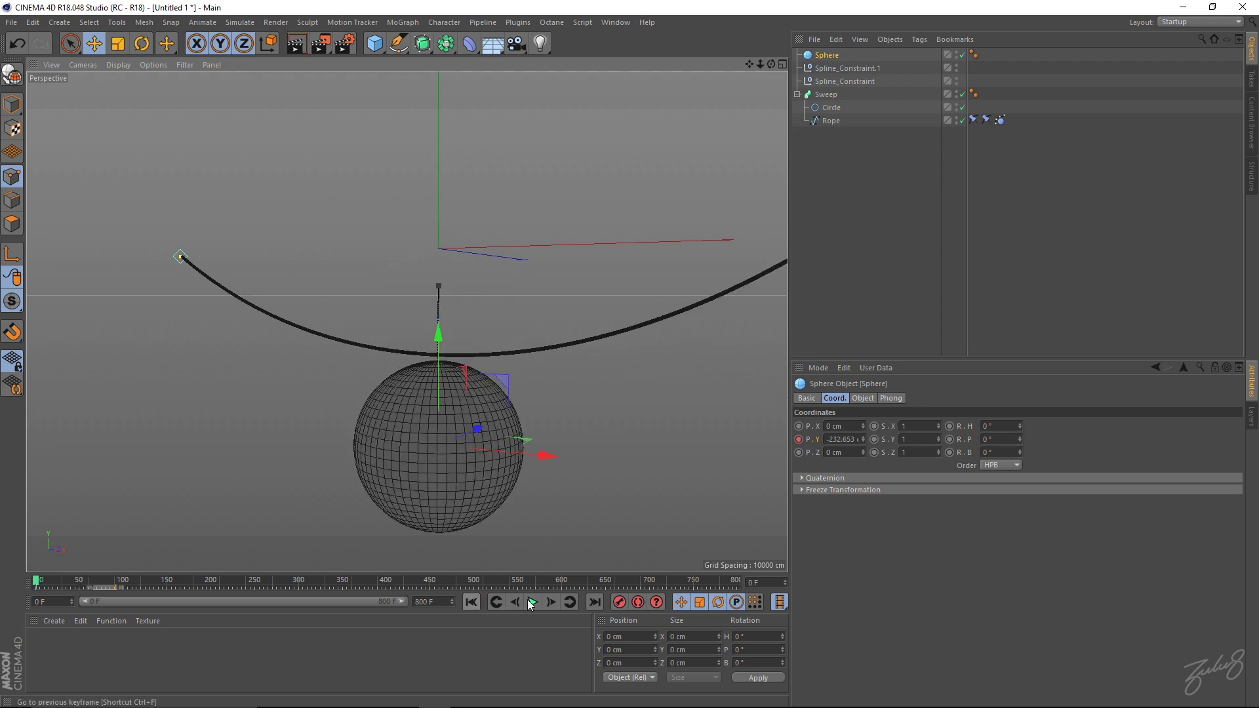
- Add a Hair Collider tag to the Sphere from its Hair Tags menu
right_click(835, 57)
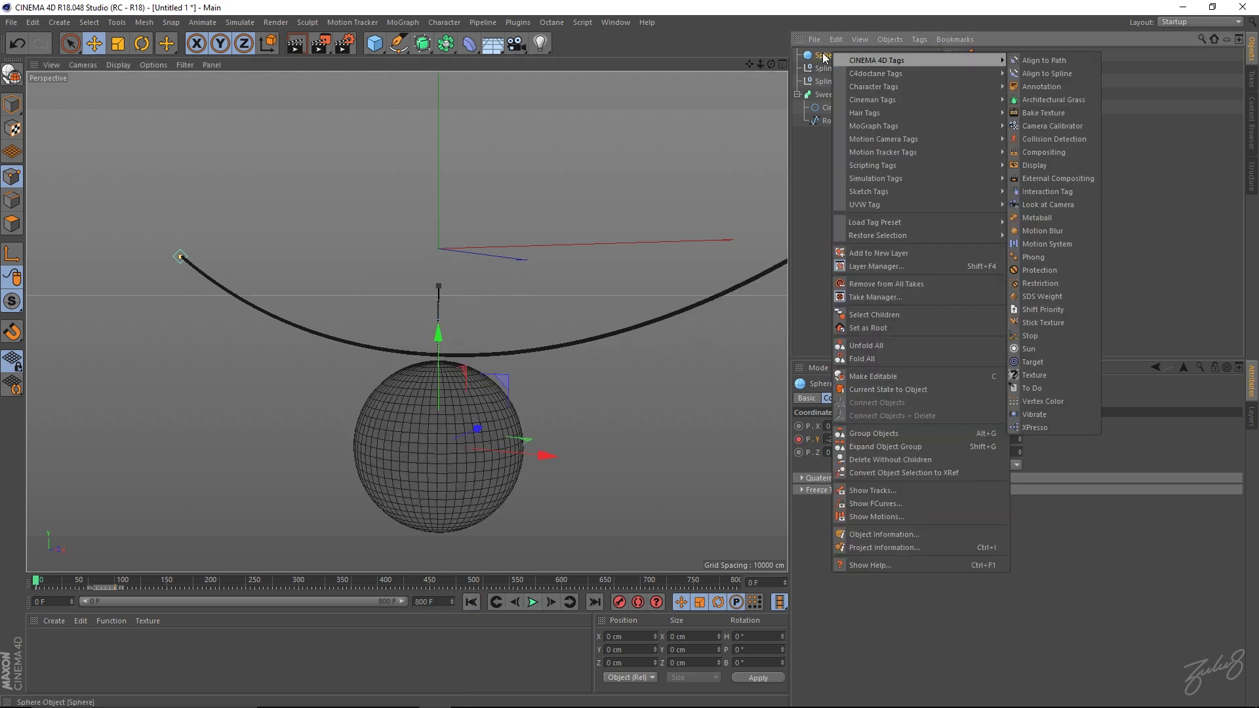
key("Escape")
right_click(821, 57)
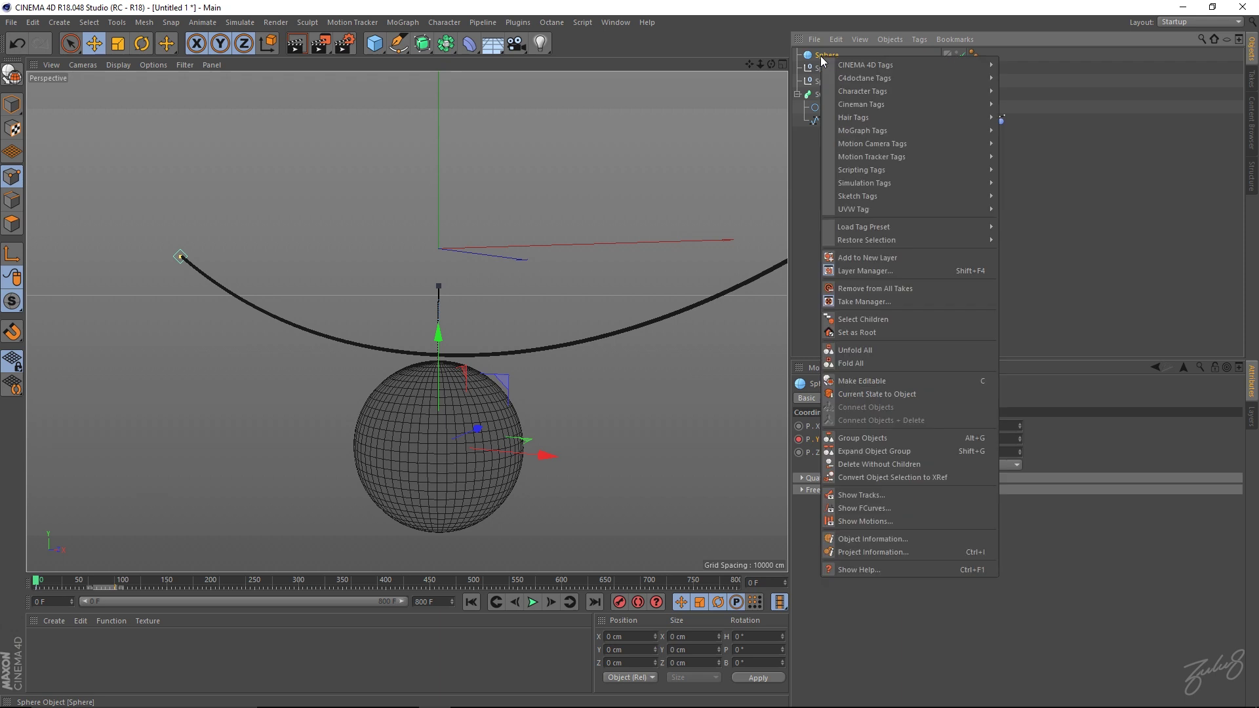
mouse_move(881, 117)
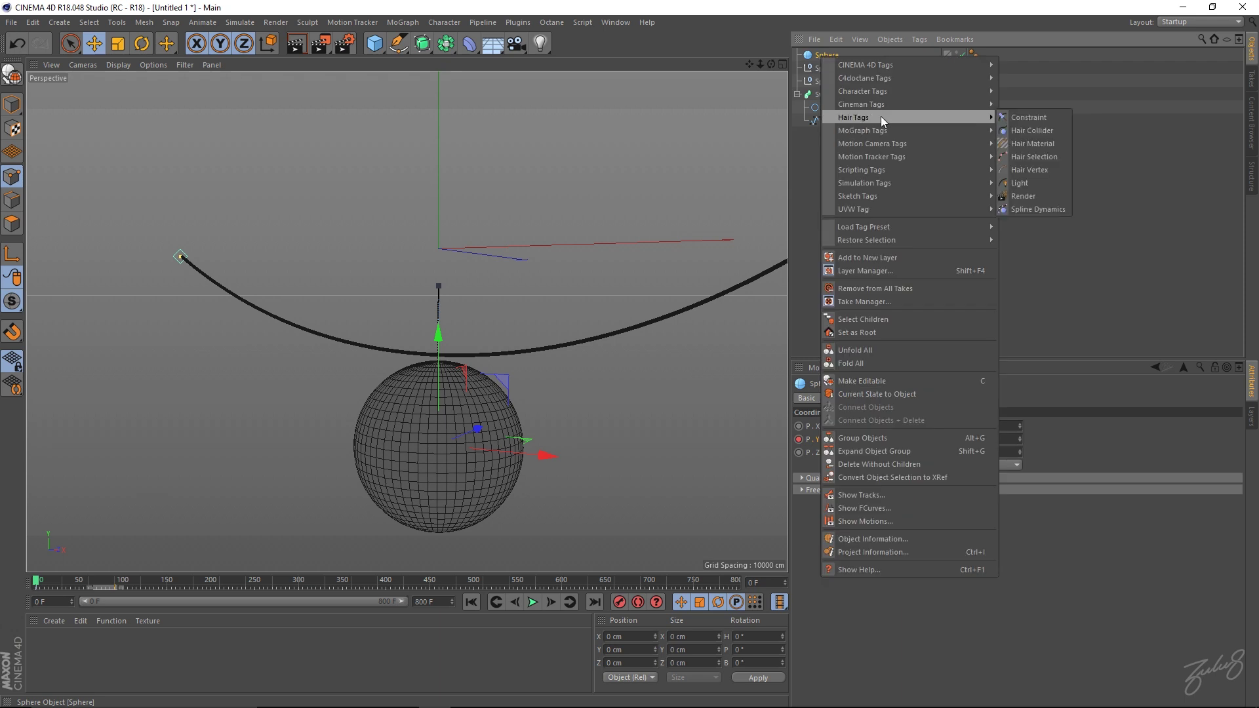
left_click(1044, 133)
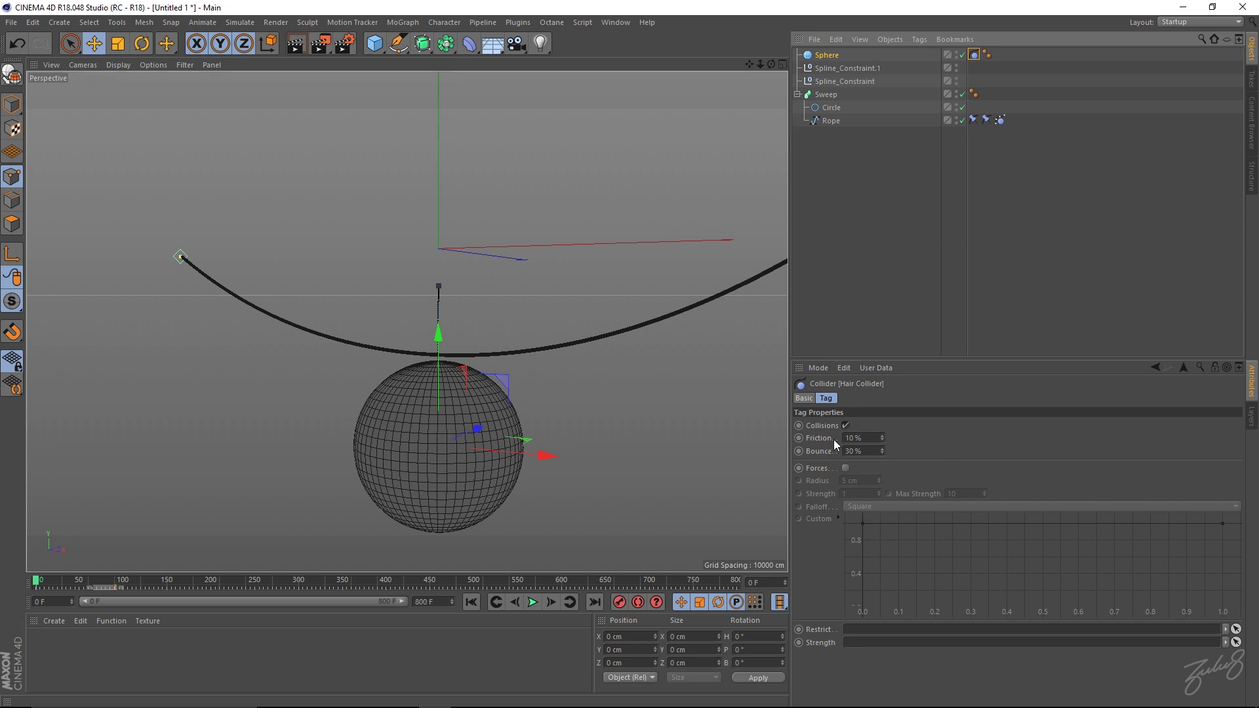
- Orbit, zoom and pan the view to inspect the top of the sphere beneath the rope
left_click_drag(442, 373, 632, 399, "alt")
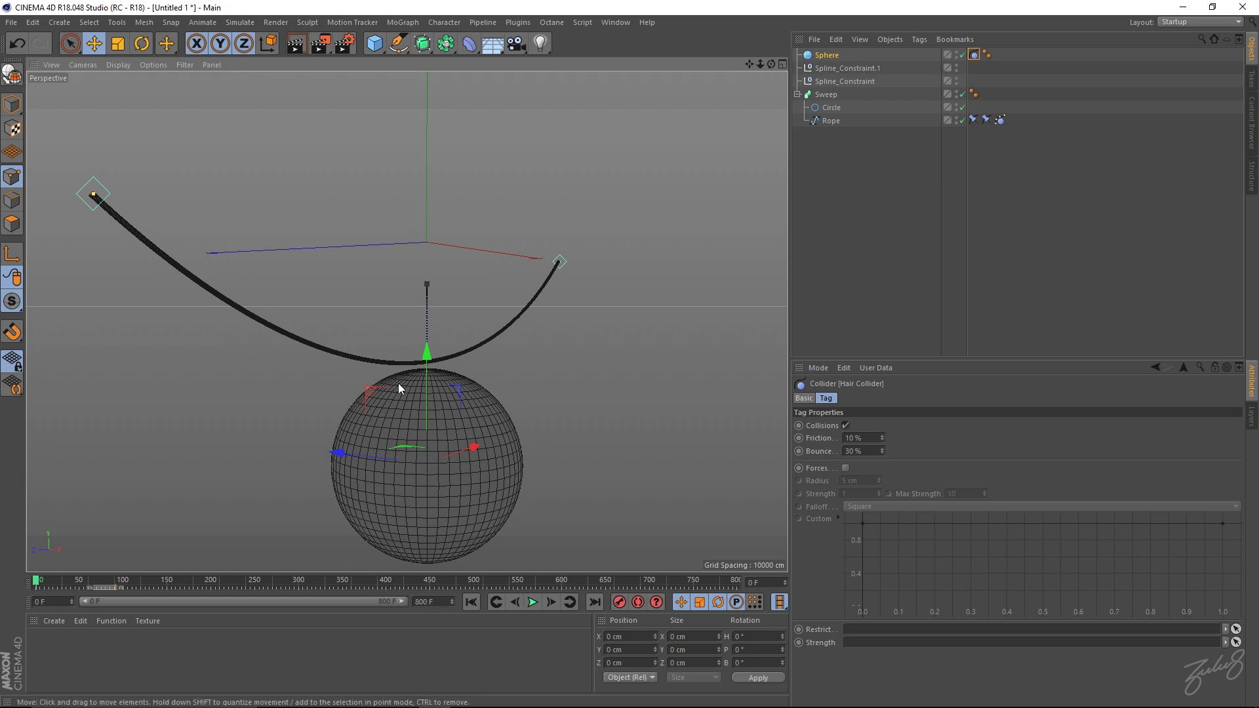
left_click_drag(430, 364, 336, 375, "alt")
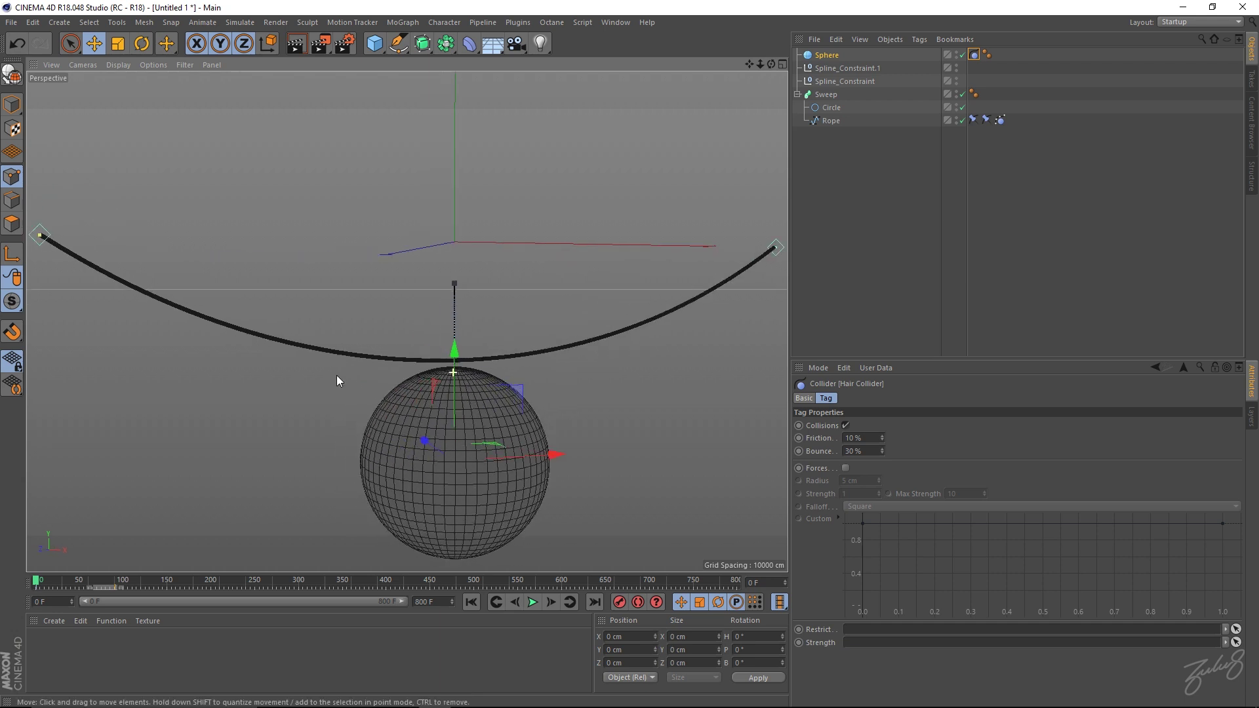
right_click_drag(408, 371, 545, 380, "alt")
middle_click_drag(518, 359, 365, 324, "alt")
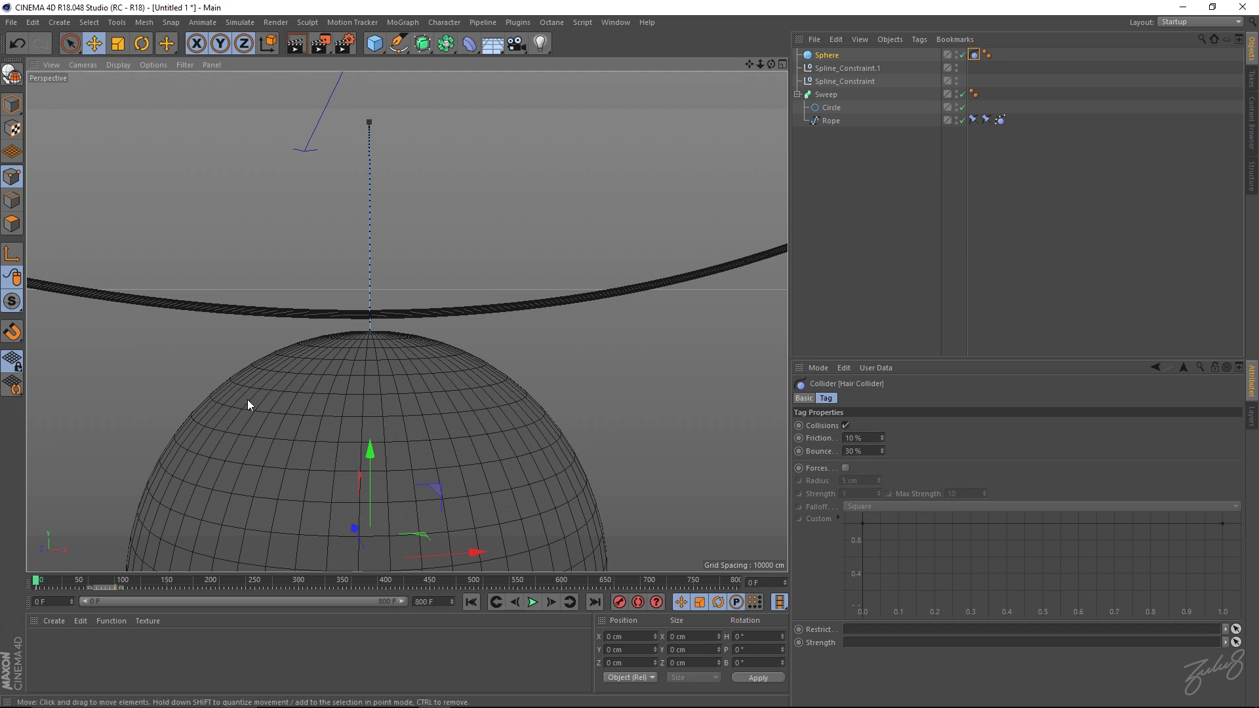
left_click(529, 606)
left_click(529, 606)
left_click_drag(542, 422, 462, 494, "alt")
left_click_drag(407, 322, 525, 348, "alt")
scroll(467, 446, "down", 5)
scroll(524, 348, "down", 5)
left_click_drag(459, 469, 533, 458, "alt")
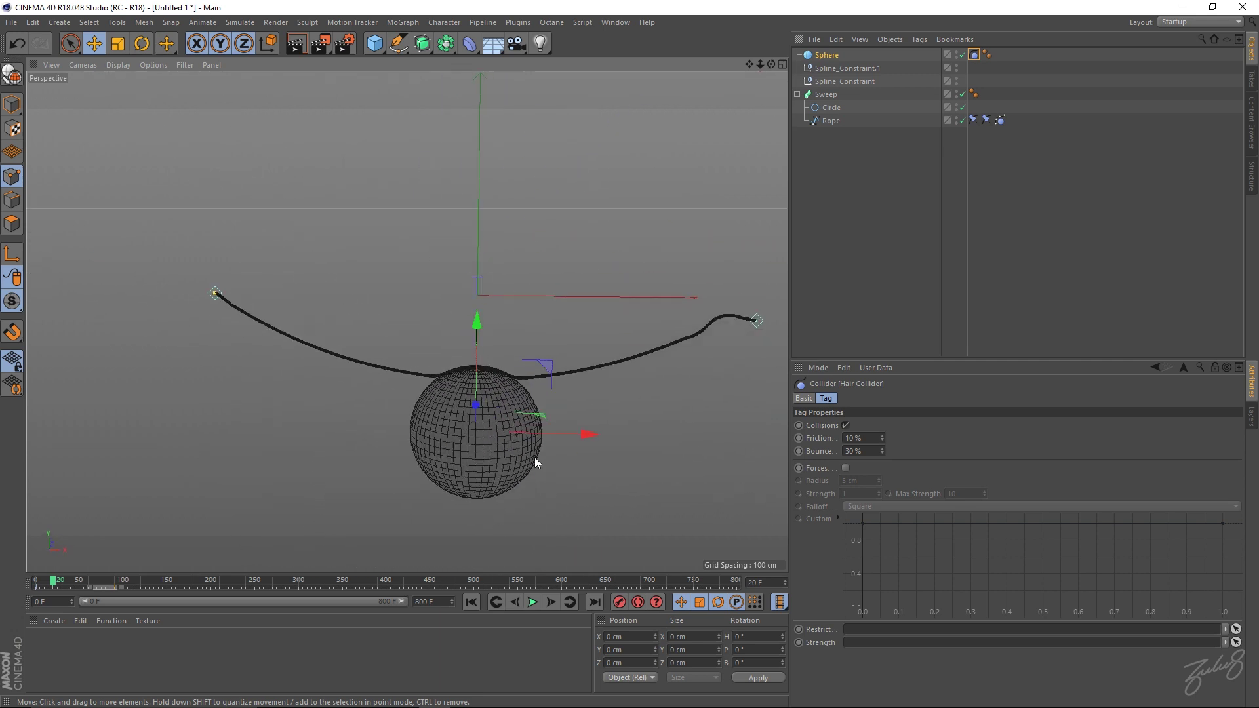
left_click(533, 602)
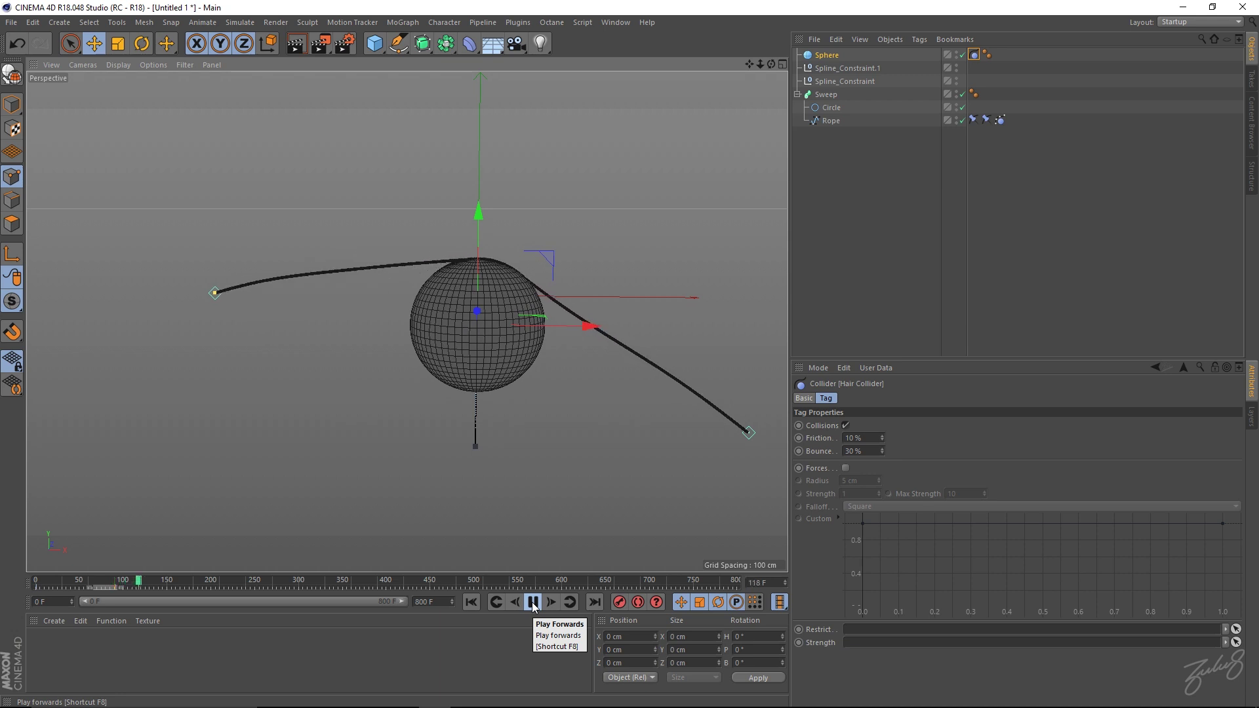
left_click(533, 604)
left_click_drag(526, 273, 448, 367, "alt")
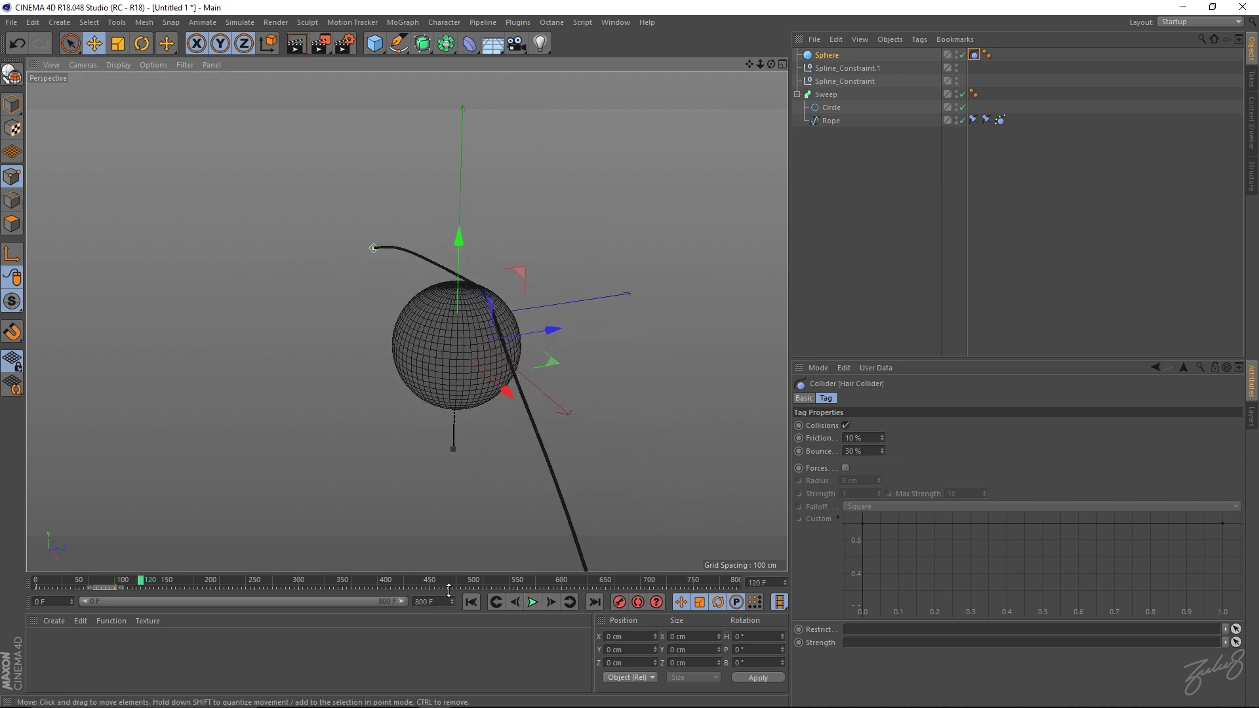
left_click(534, 602)
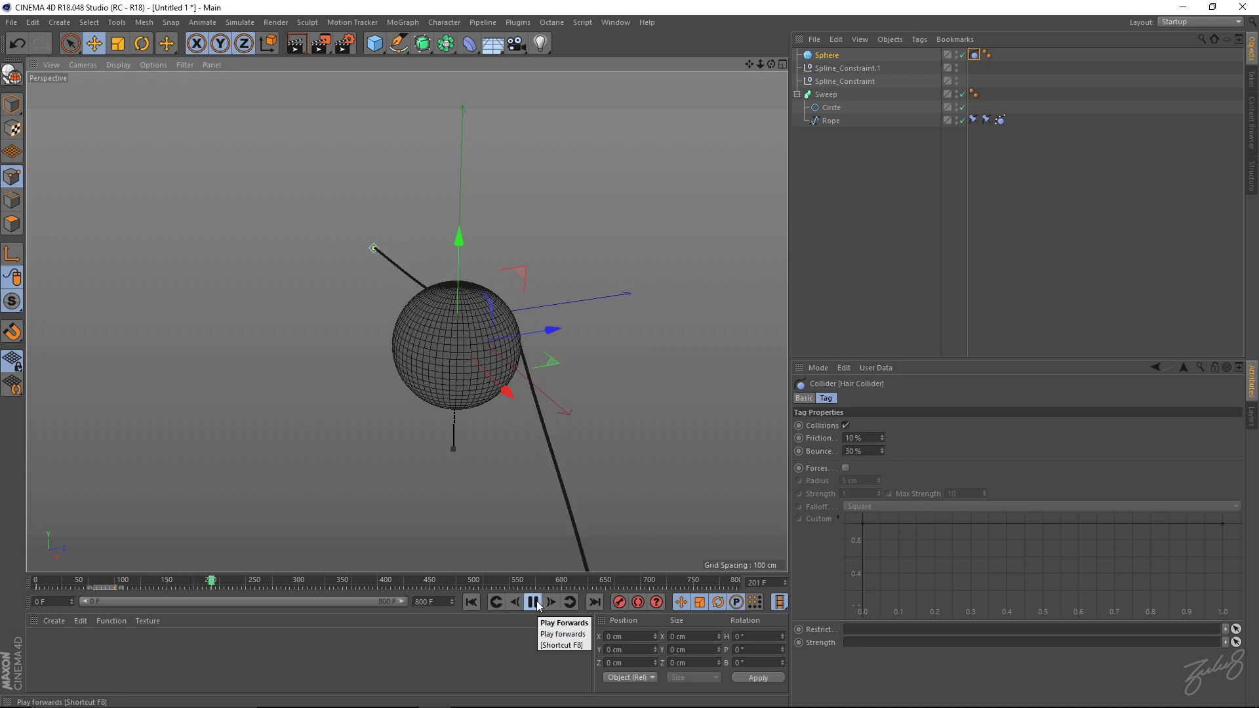
left_click(533, 605)
left_click_drag(471, 408, 589, 414, "alt")
right_click_drag(590, 413, 753, 439, "alt")
middle_click_drag(753, 438, 549, 404, "alt")
left_click_drag(548, 405, 434, 403, "alt")
left_click_drag(514, 402, 606, 430, "alt")
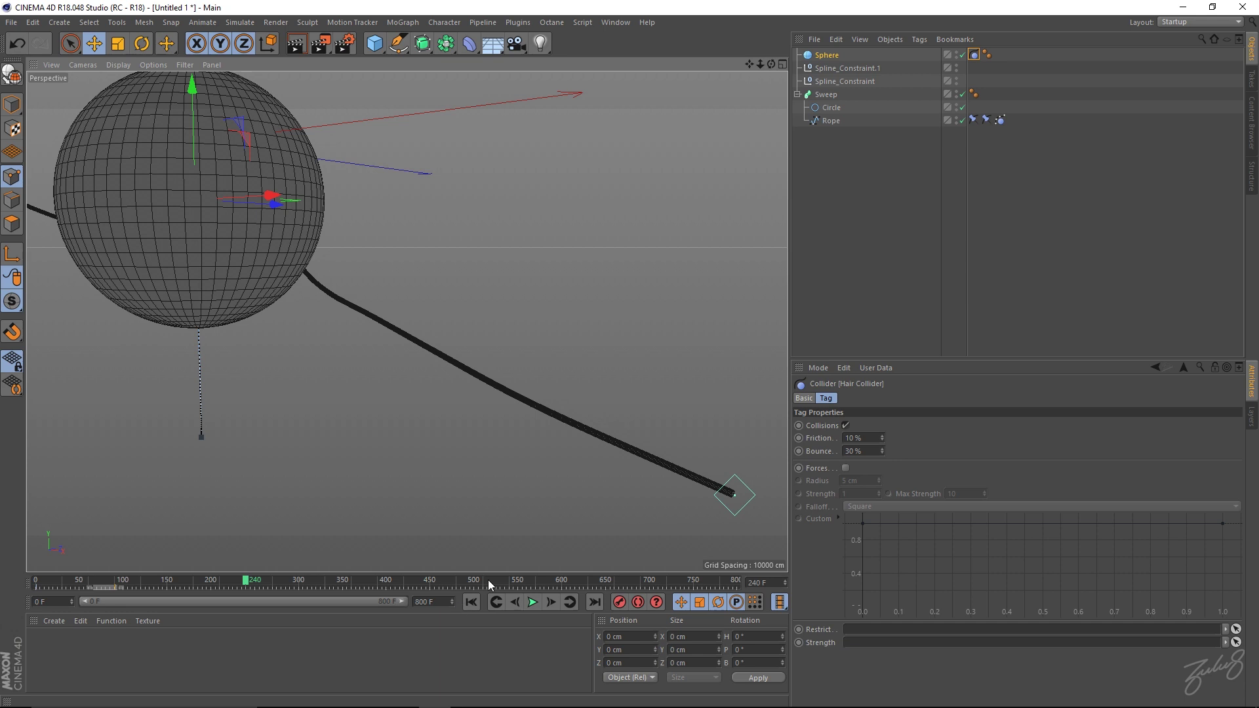
middle_click_drag(536, 410, 662, 498, "alt")
right_click_drag(662, 498, 537, 431, "alt")
left_click_drag(538, 431, 493, 426, "alt")
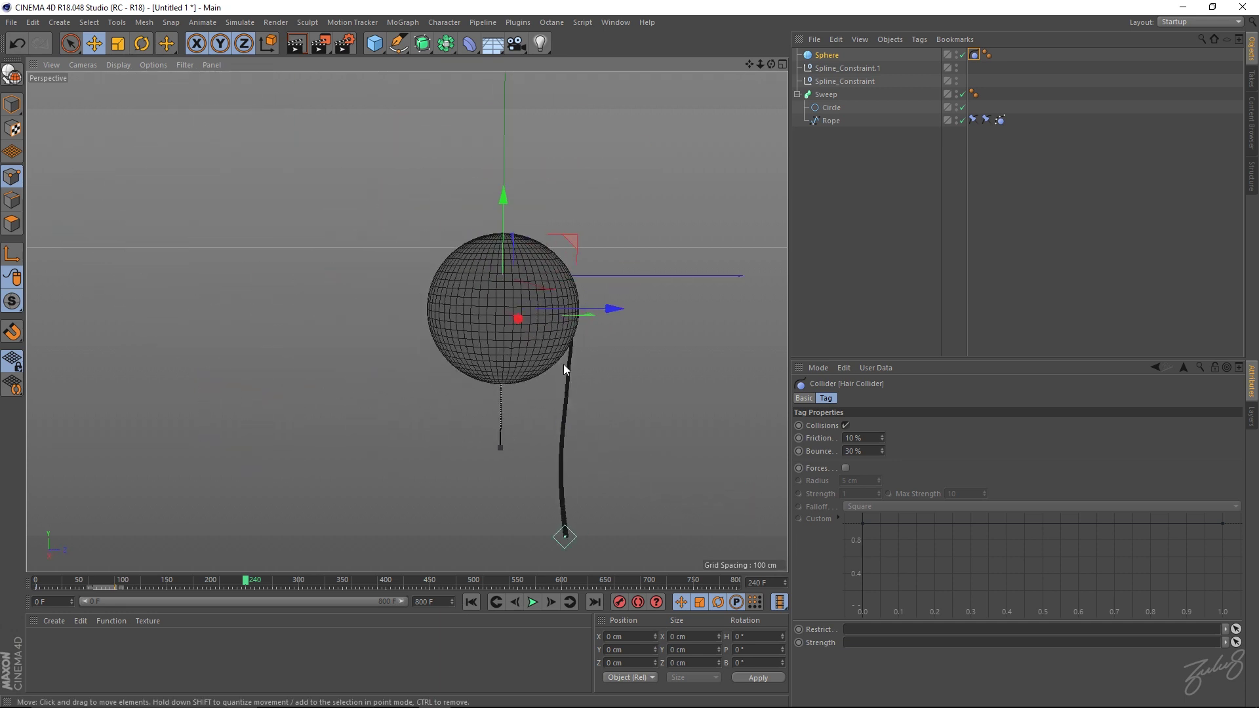
left_click_drag(564, 364, 537, 333, "alt")
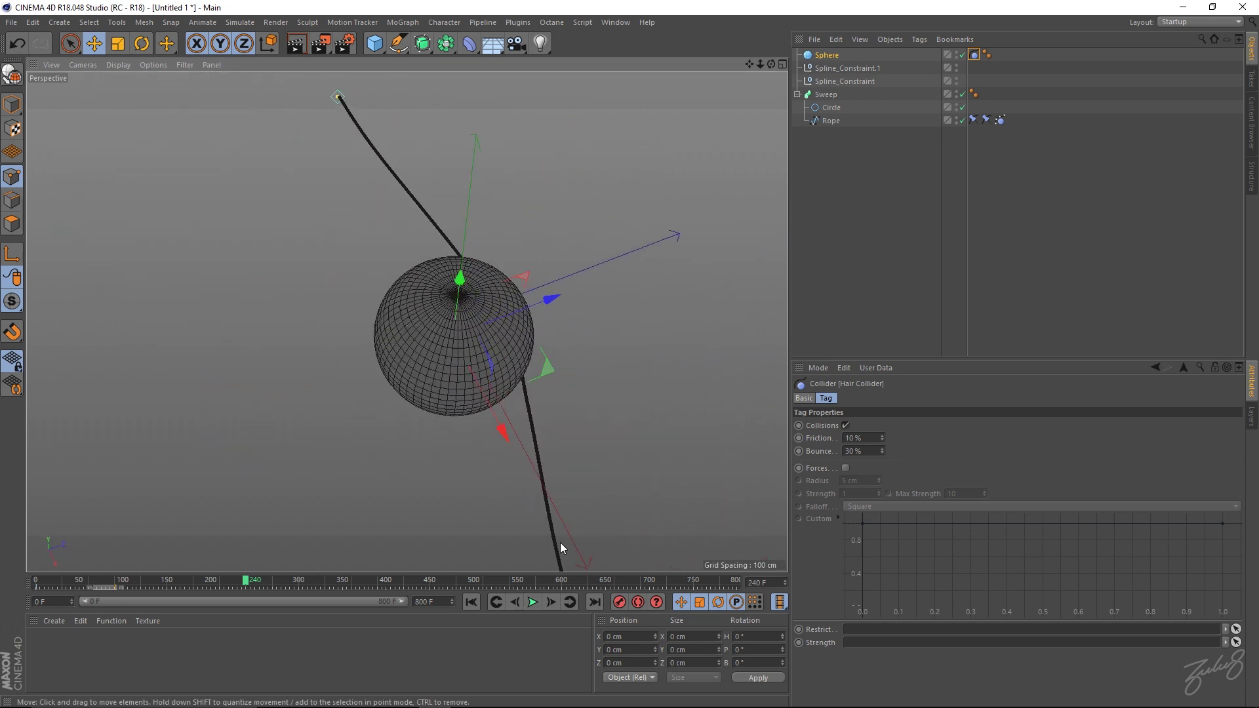
left_click(471, 602)
left_click(532, 602)
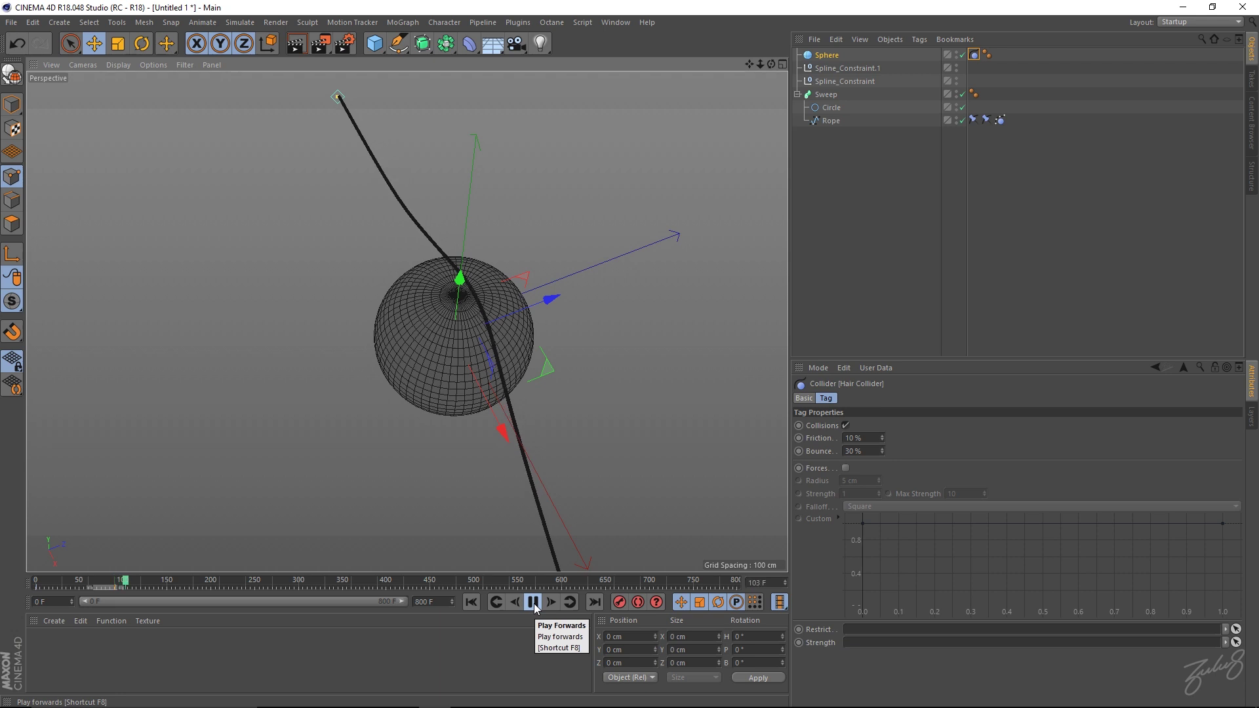
left_click(532, 602)
left_click_drag(427, 308, 466, 380, "alt")
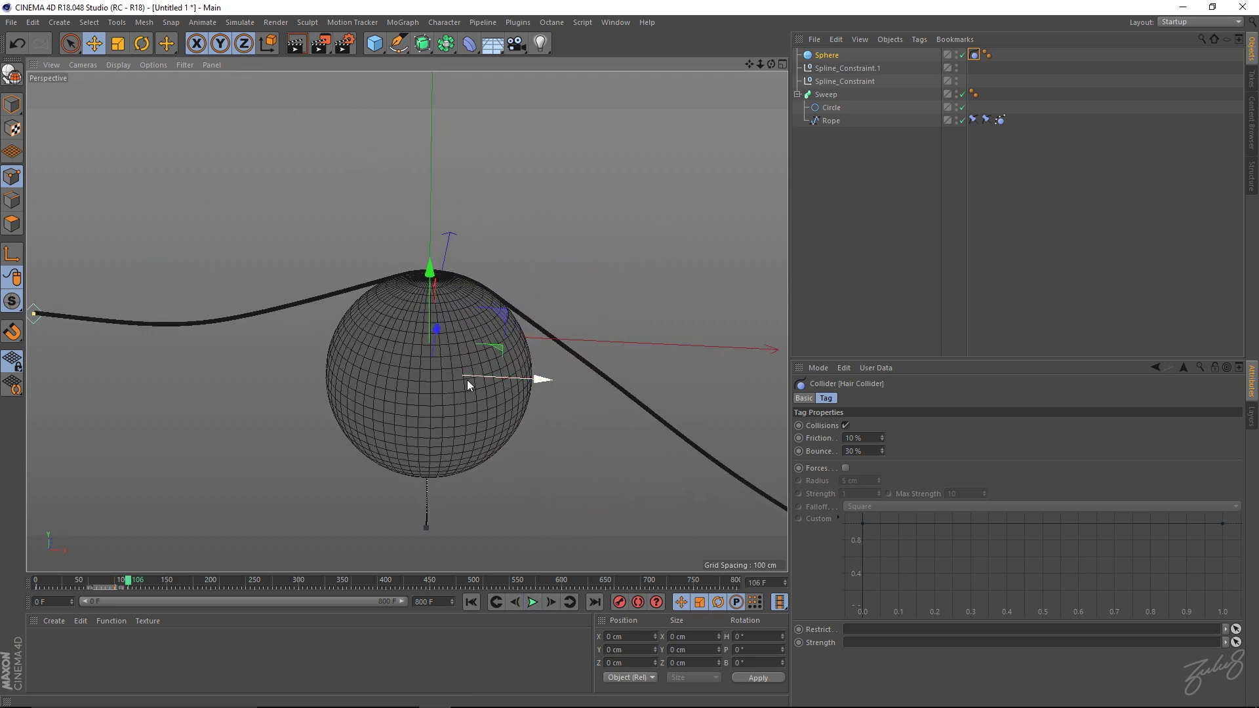
middle_click_drag(467, 380, 508, 373, "alt")
right_click_drag(508, 372, 486, 369, "alt")
middle_click_drag(485, 368, 415, 367, "alt")
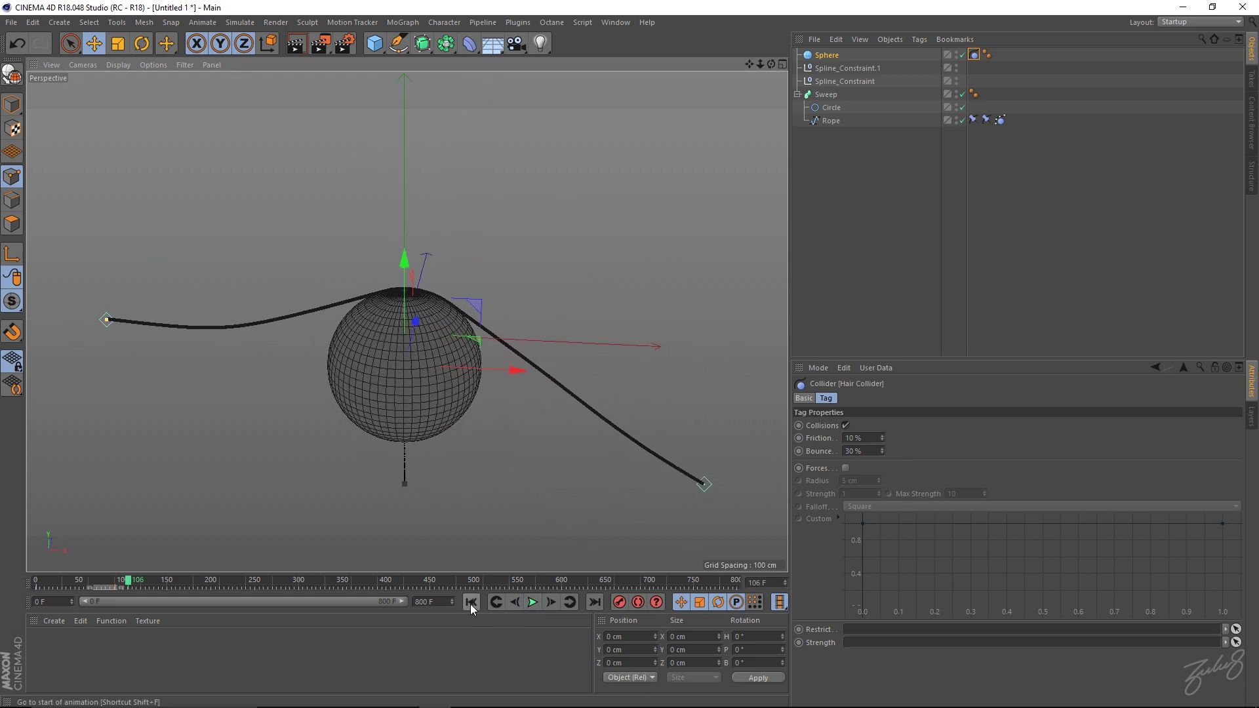